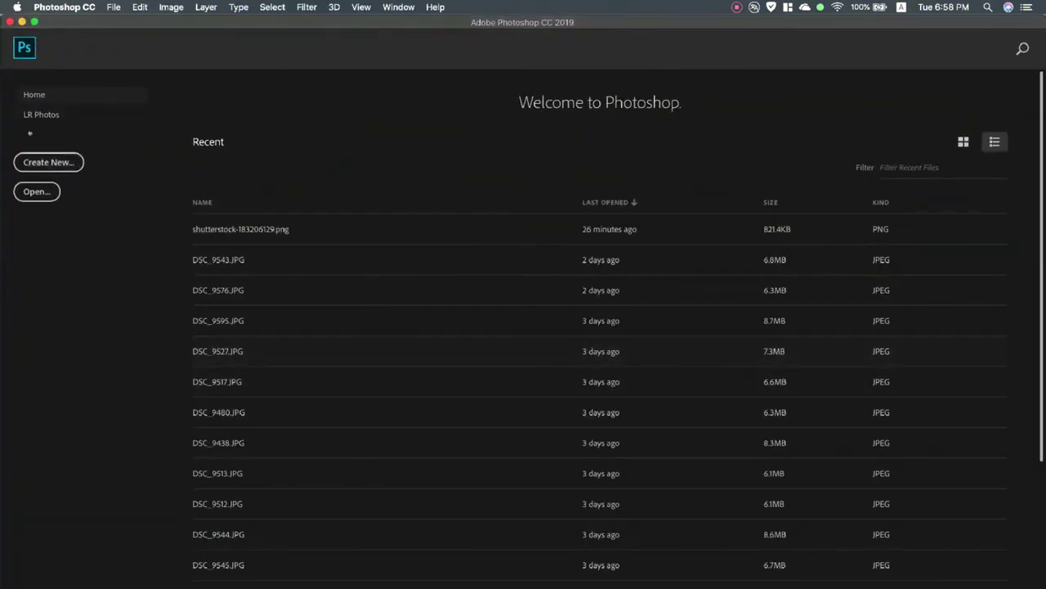
Open shutterstock-547800931.png from Downloads and fit it to the screen.
left_click(25, 194)
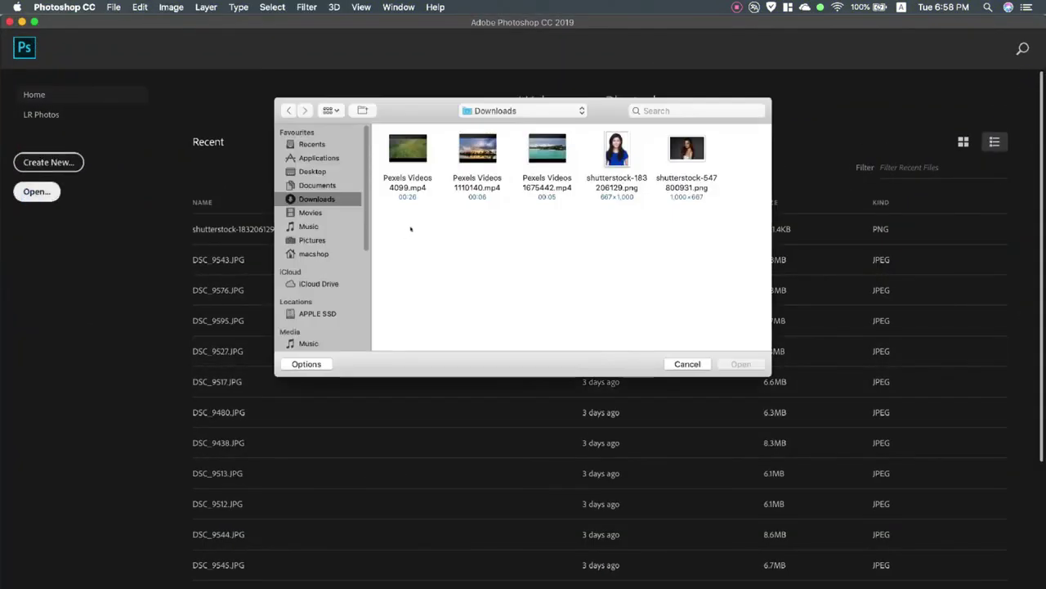
double_click(680, 148)
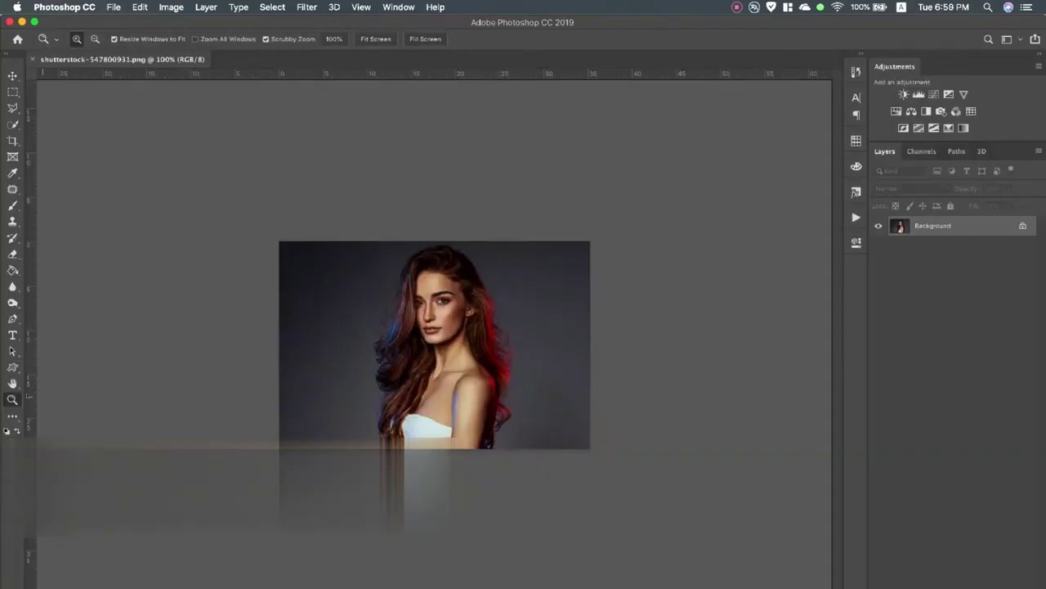
left_click(384, 42)
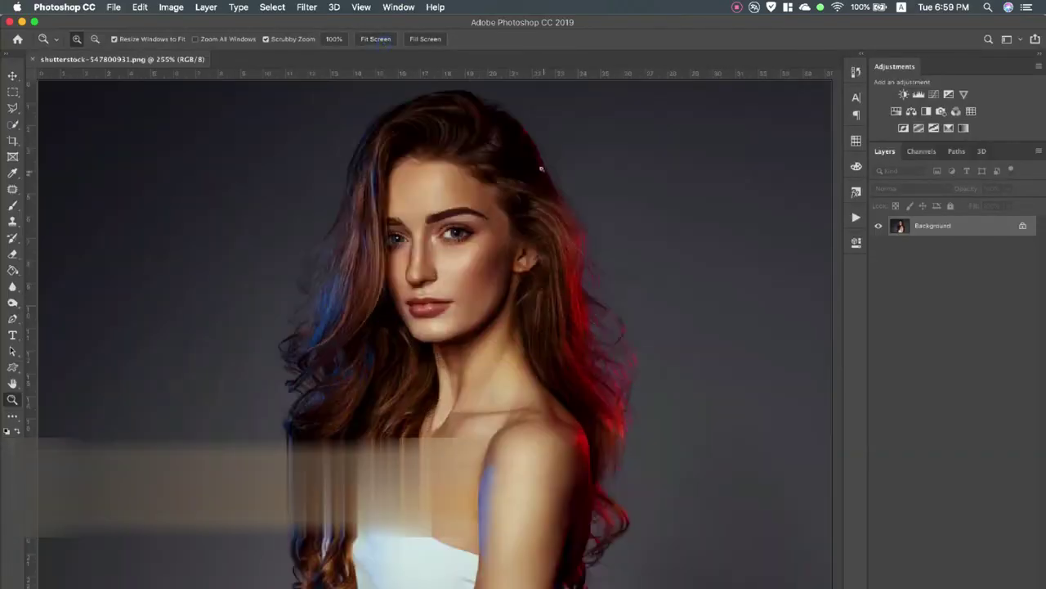
Duplicate the Background layer and launch the Camera Raw Filter on the copy.
left_click_drag(942, 230, 952, 582)
left_click(318, 7)
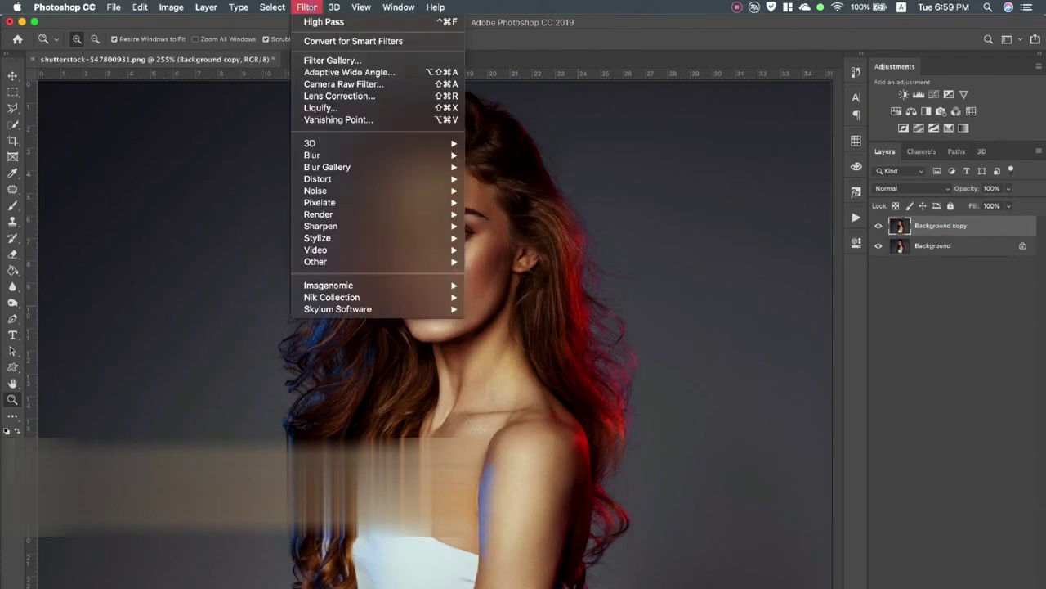
left_click(336, 85)
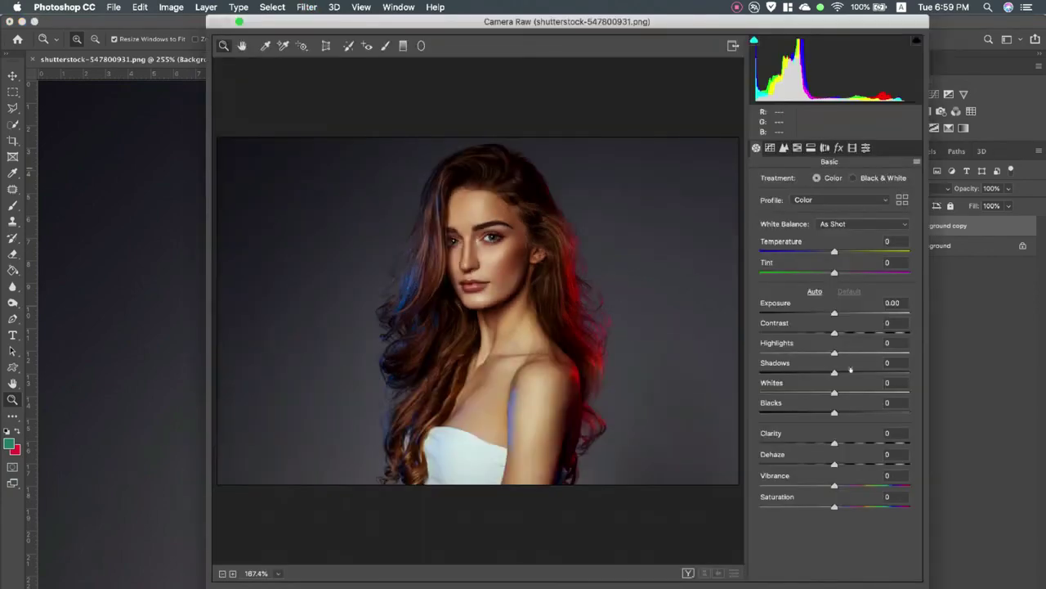
Set Dehaze +53, Highlights -76, Shadows +53, Blacks +53, Whites -46, Clarity +28, Contrast +23.
left_click_drag(835, 465, 874, 465)
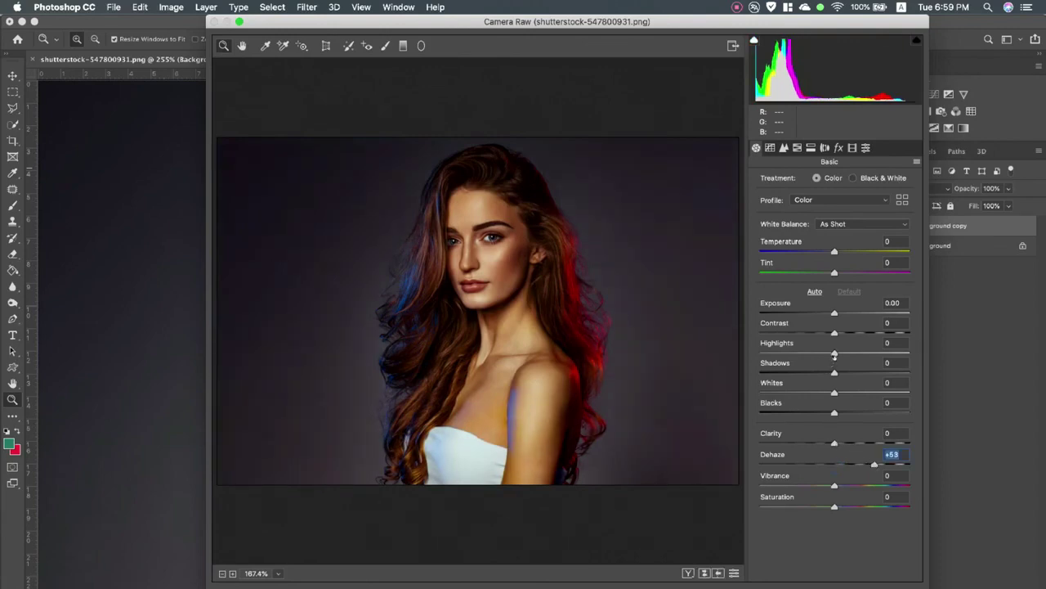
left_click_drag(834, 353, 779, 353)
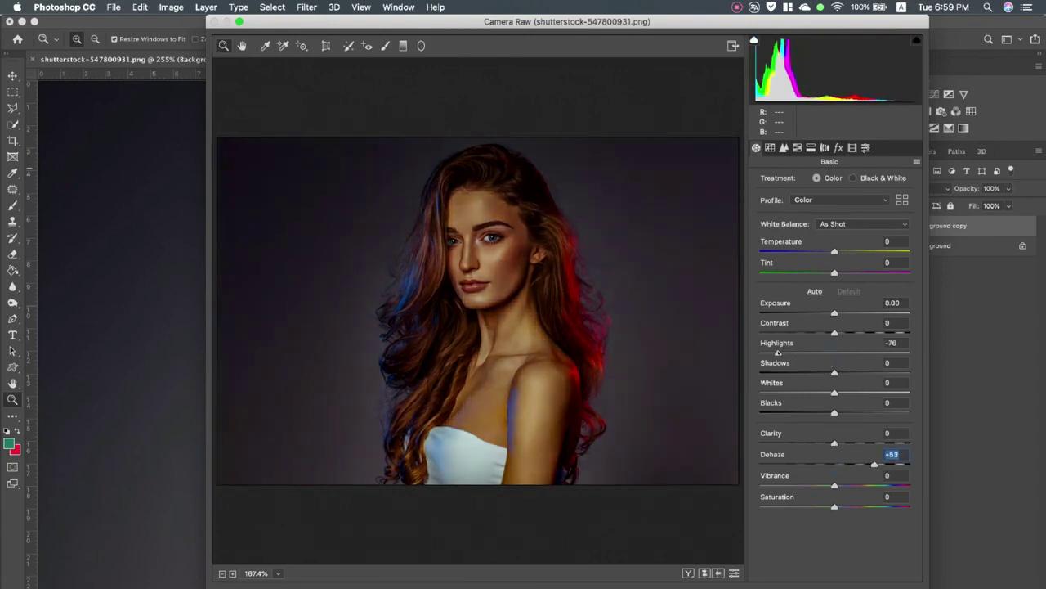
mouse_move(834, 373)
left_mouse_down()
mouse_move(874, 373)
mouse_move(855, 399)
left_mouse_up()
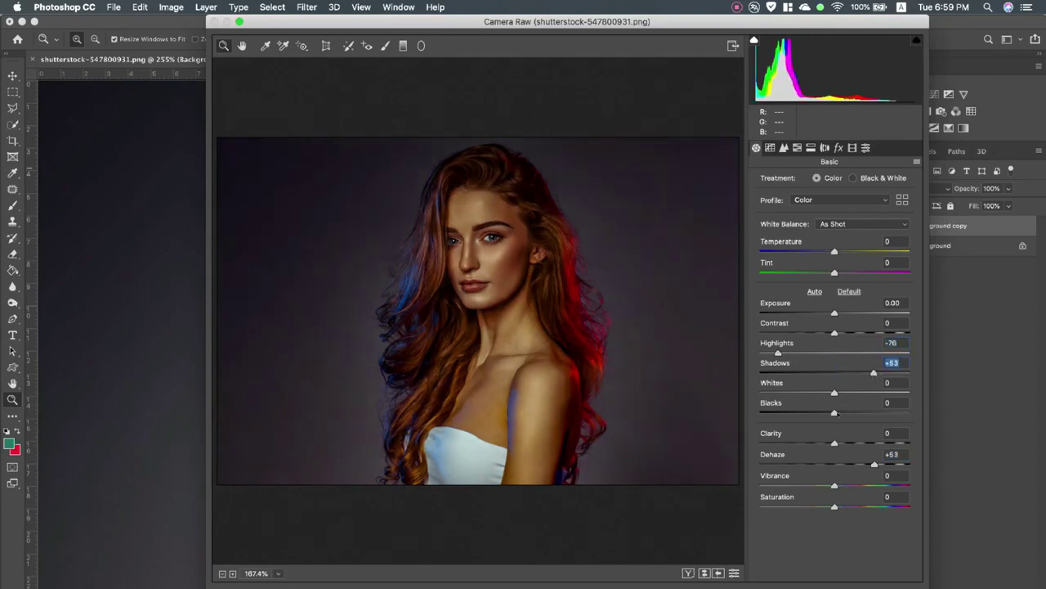
left_click_drag(795, 415, 880, 414)
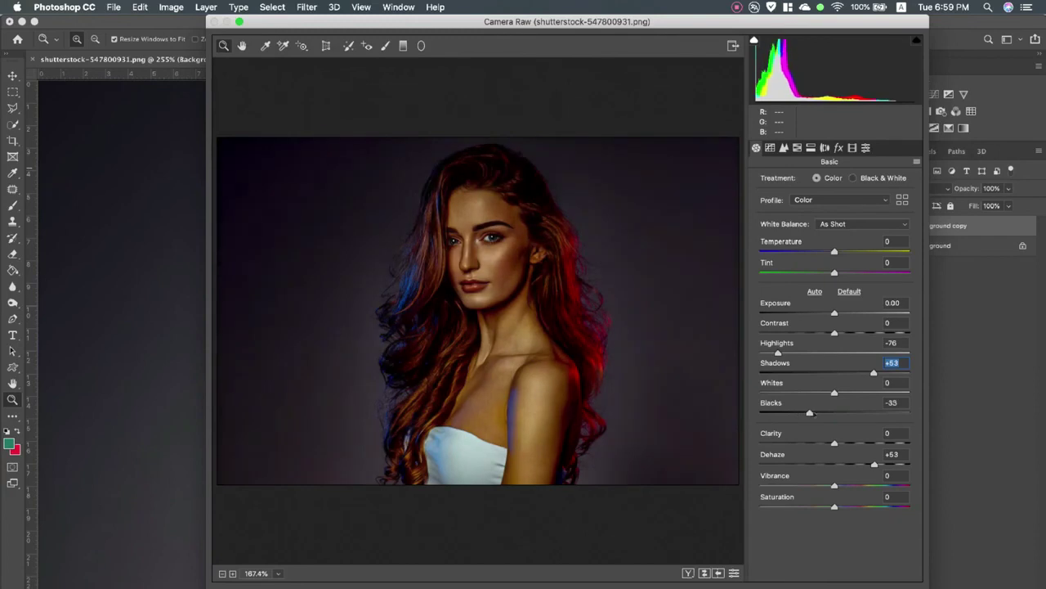
left_click_drag(881, 414, 800, 393)
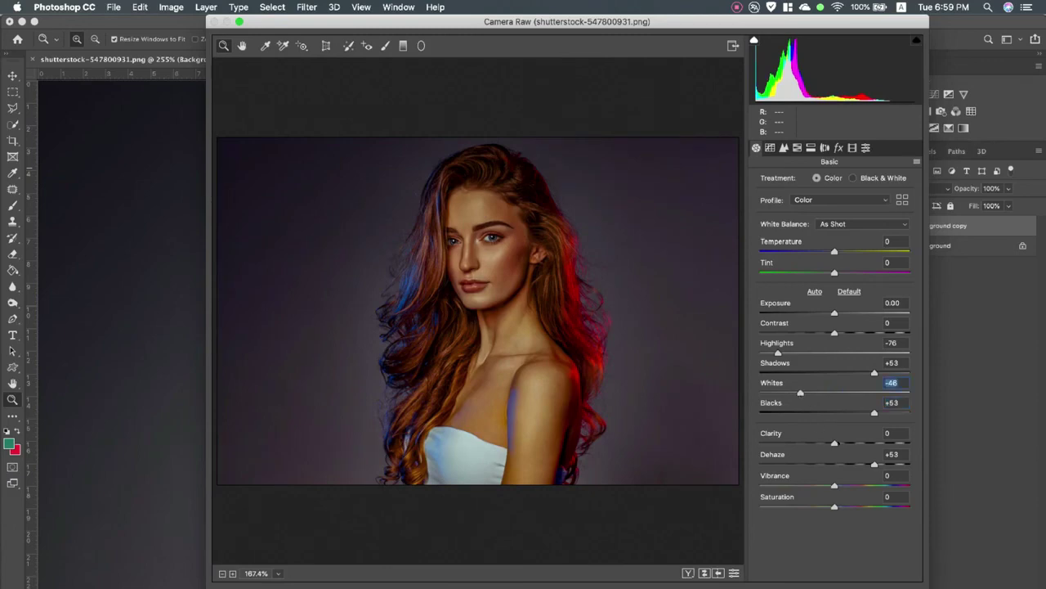
left_click_drag(834, 442, 854, 442)
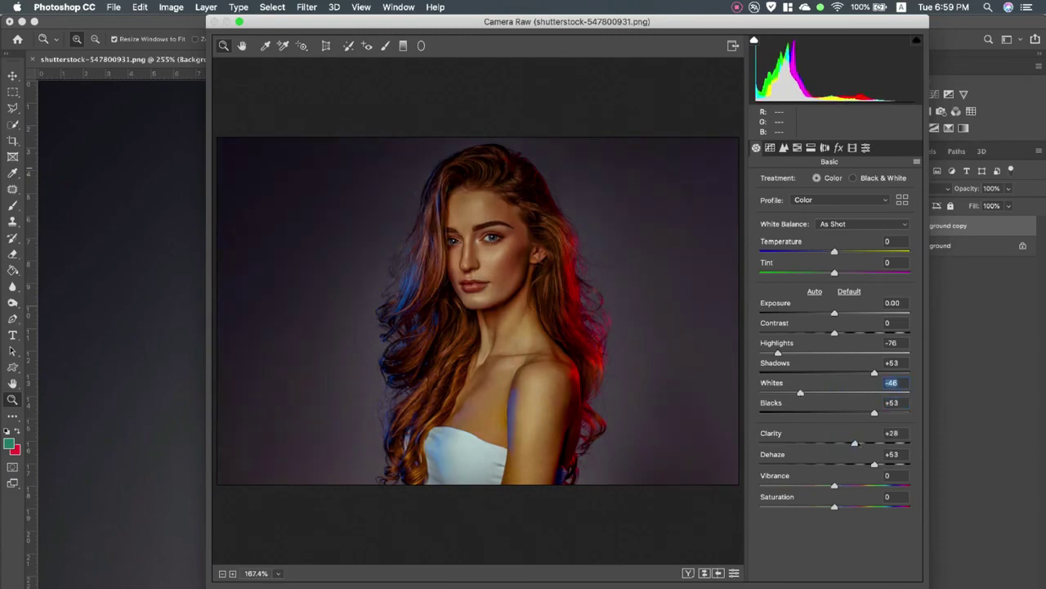
left_click_drag(834, 333, 851, 333)
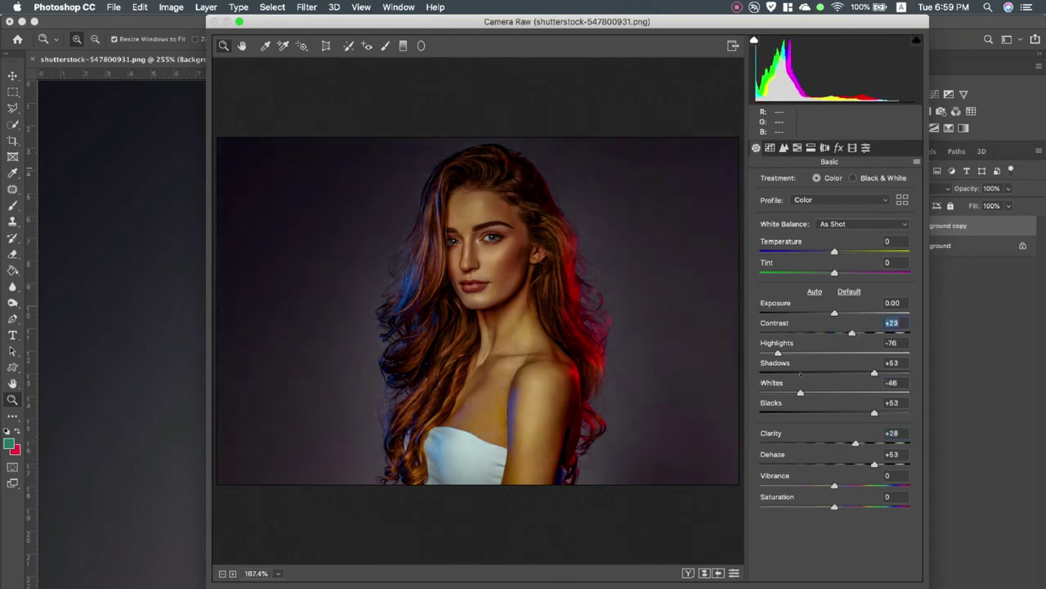
left_click(770, 148)
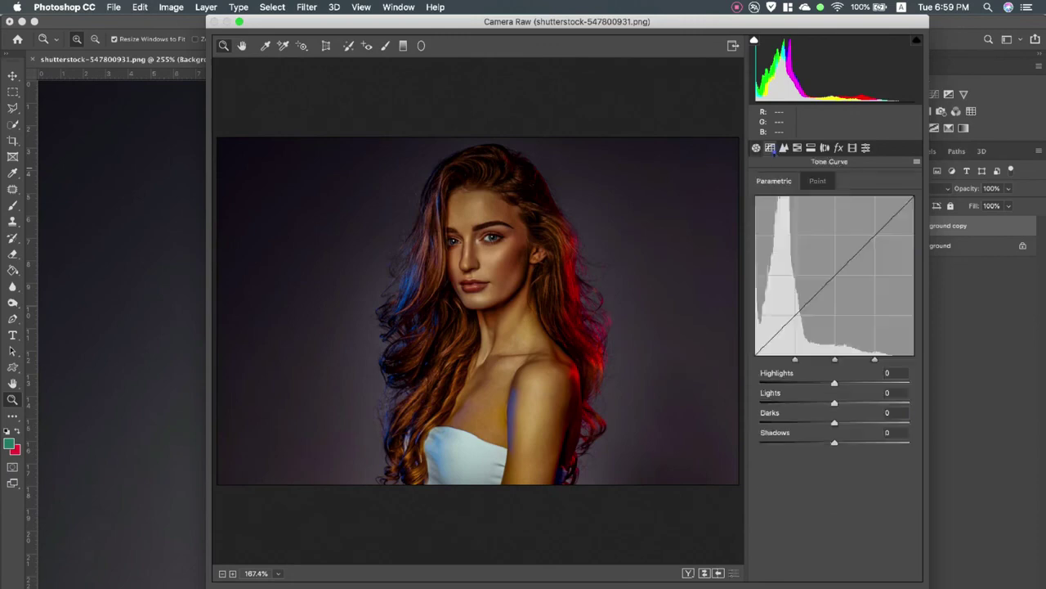
Set tone curve Lights +3, Darks +40, Shadows +25; sharpening 49, luminance noise reduction 21.
mouse_move(834, 403)
left_mouse_down()
mouse_move(800, 402)
mouse_move(848, 402)
mouse_move(814, 423)
mouse_move(878, 422)
mouse_move(801, 442)
mouse_move(934, 441)
mouse_move(819, 443)
mouse_move(847, 442)
left_mouse_up()
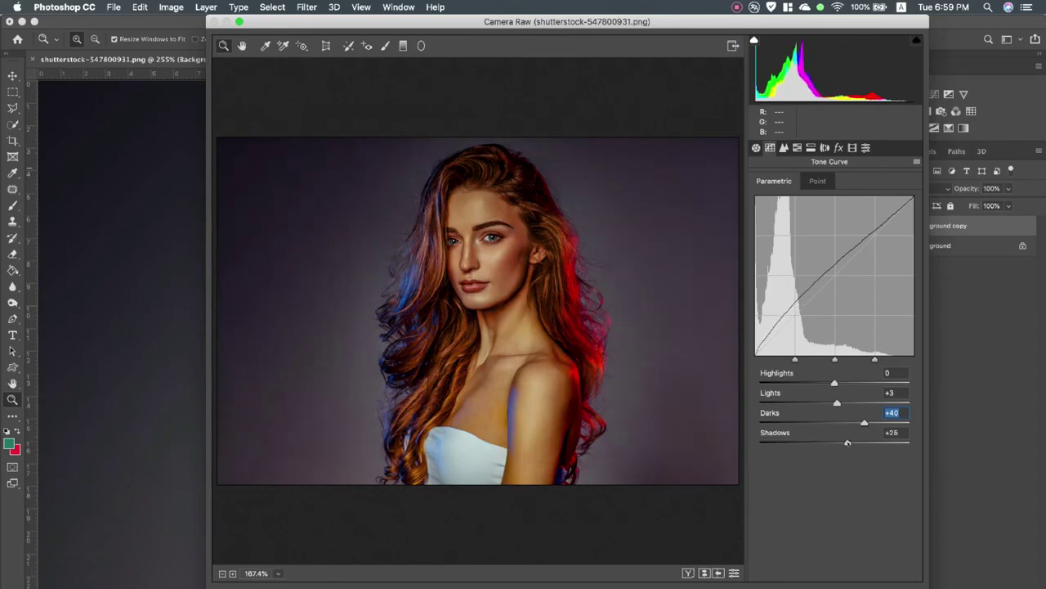
key("Tab")
left_click(784, 147)
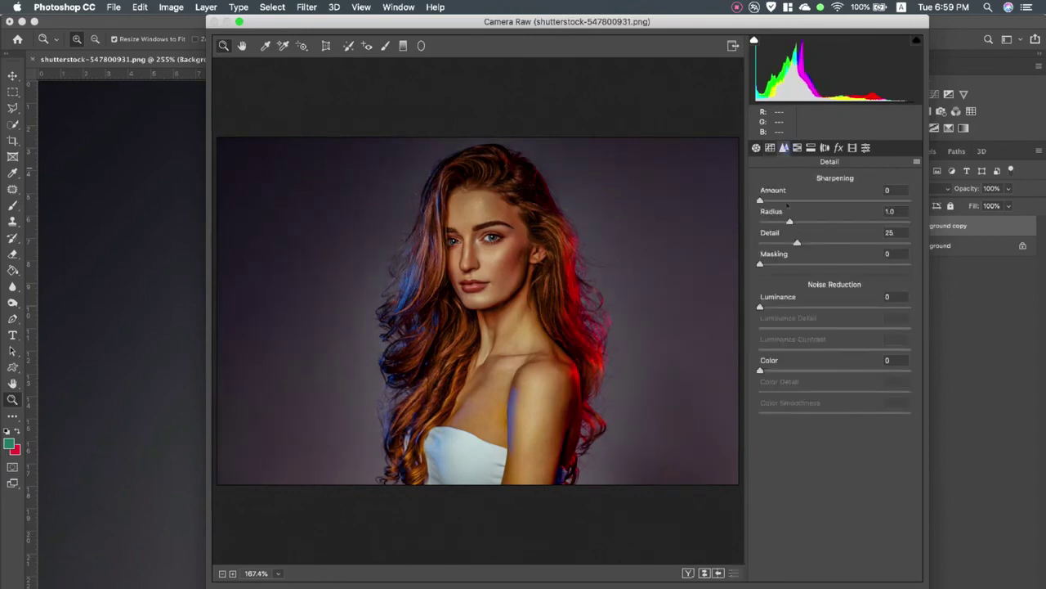
left_click_drag(761, 201, 809, 201)
left_click_drag(775, 307, 790, 306)
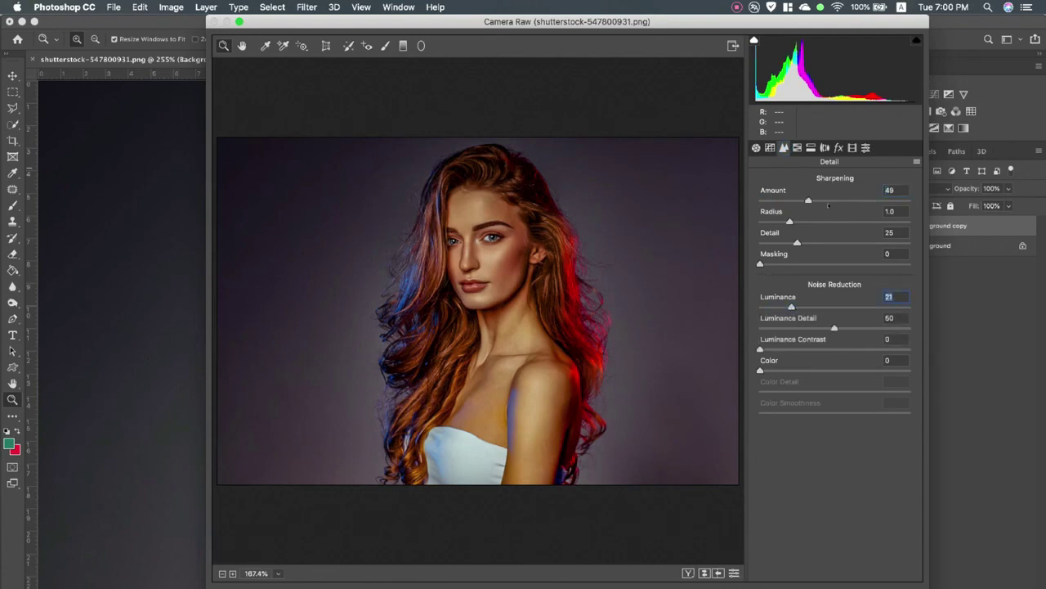
left_click(797, 148)
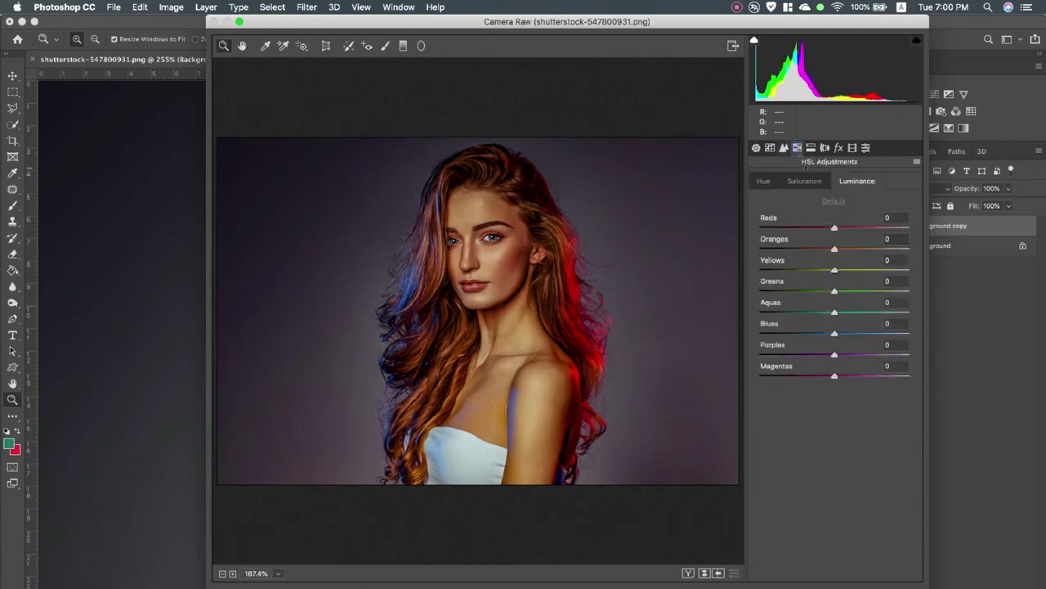
Desaturate the reds, oranges and yellows, with yellows at -53.
left_click(805, 181)
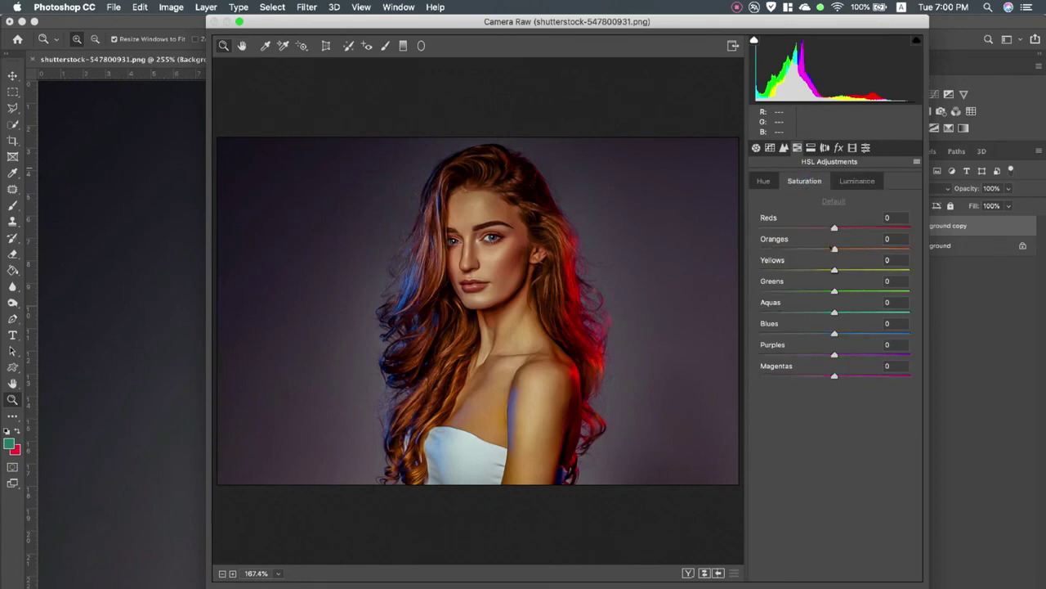
left_click_drag(835, 249, 822, 249)
mouse_move(835, 228)
left_mouse_down()
mouse_move(813, 229)
mouse_move(864, 228)
mouse_move(829, 228)
left_mouse_up()
mouse_move(834, 270)
left_mouse_down()
mouse_move(787, 271)
mouse_move(795, 270)
left_mouse_up()
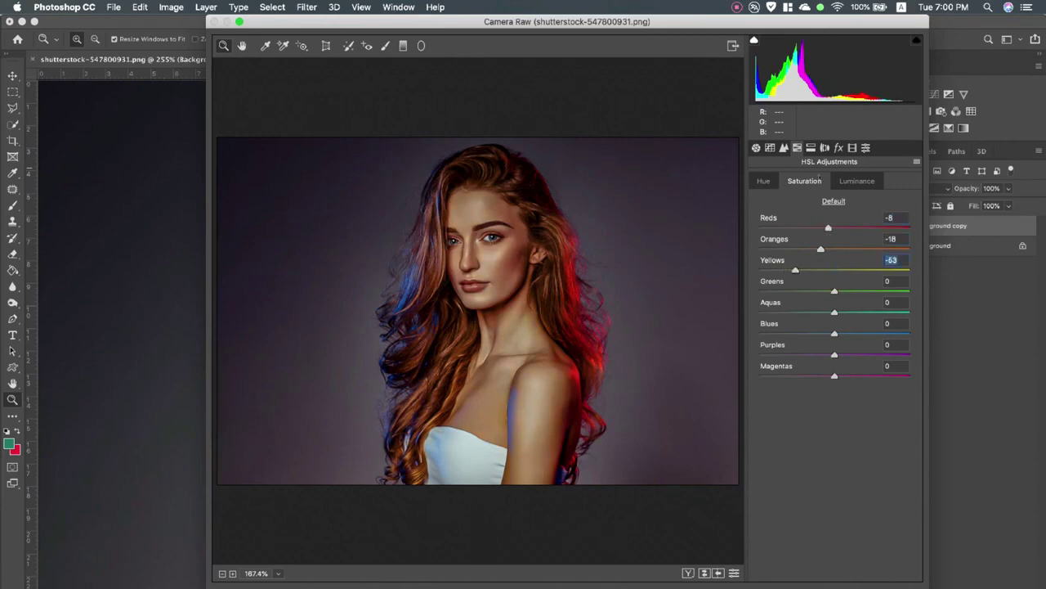
Shift Yellows hue to -66 and Oranges to -8, and raise Oranges luminance to +24.
left_click(763, 182)
left_click_drag(834, 269, 785, 270)
mouse_move(835, 248)
left_mouse_down()
mouse_move(810, 249)
mouse_move(844, 249)
mouse_move(824, 250)
left_mouse_up()
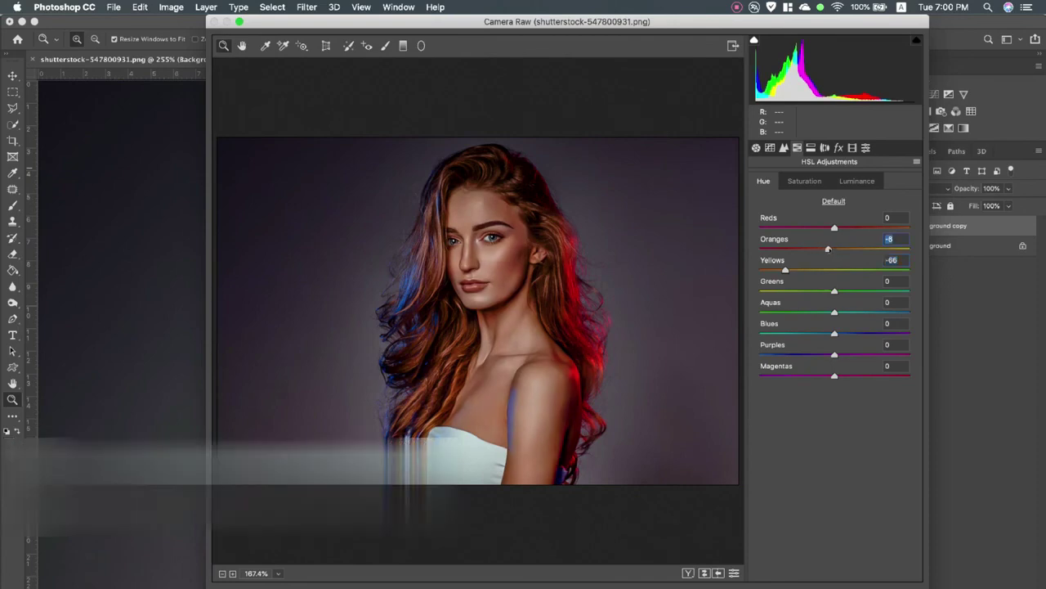
left_click(857, 181)
mouse_move(834, 248)
left_mouse_down()
mouse_move(822, 249)
mouse_move(852, 248)
left_mouse_up()
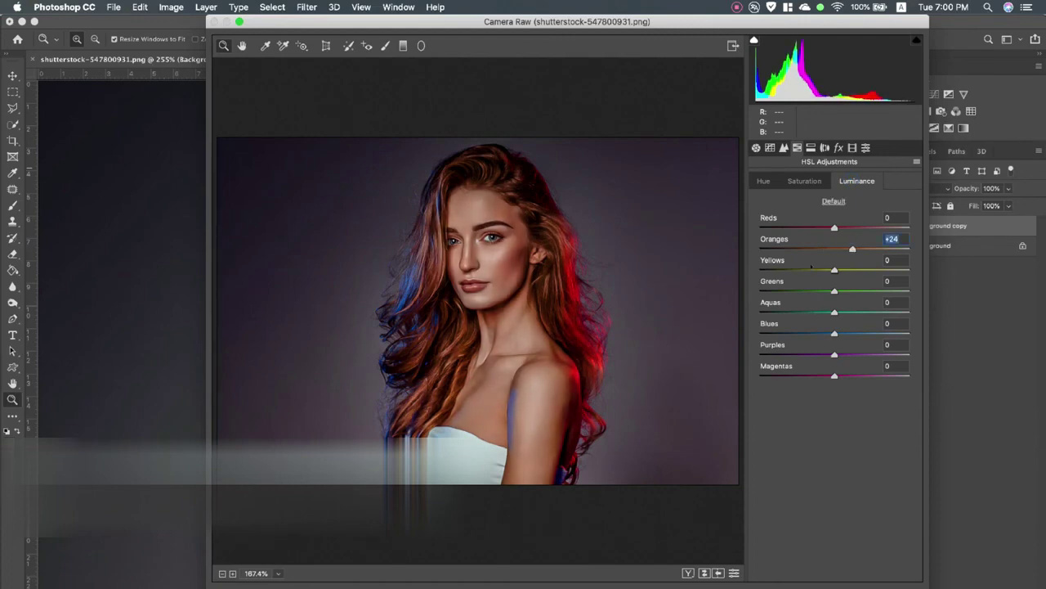
Split-tone highlights hue 48/saturation 16, shadows hue 41/saturation 13, balance +3.
left_click(811, 148)
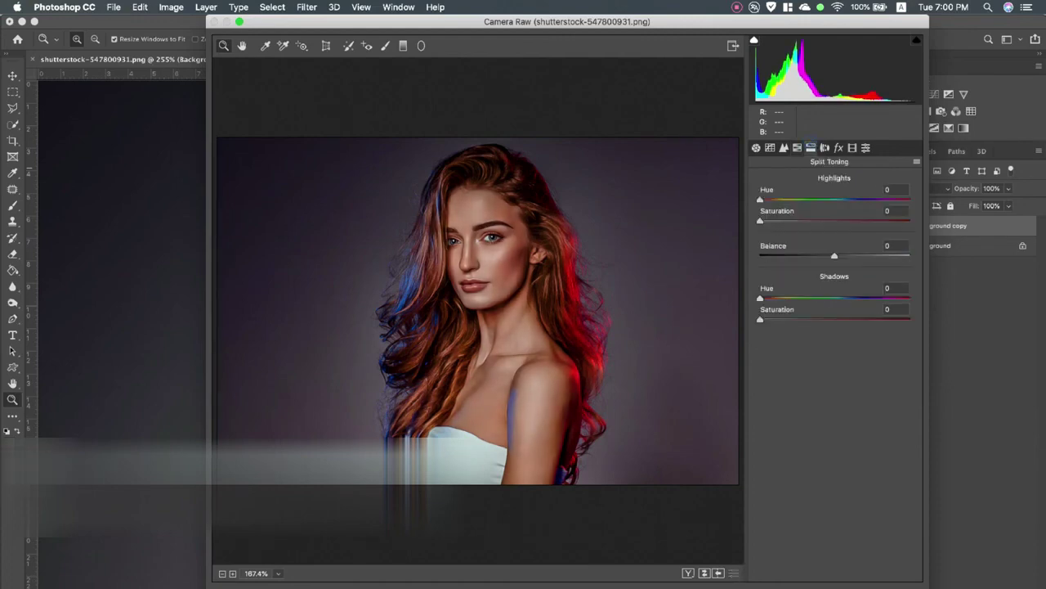
mouse_move(760, 199)
left_mouse_down()
mouse_move(779, 200)
mouse_move(784, 222)
left_mouse_up()
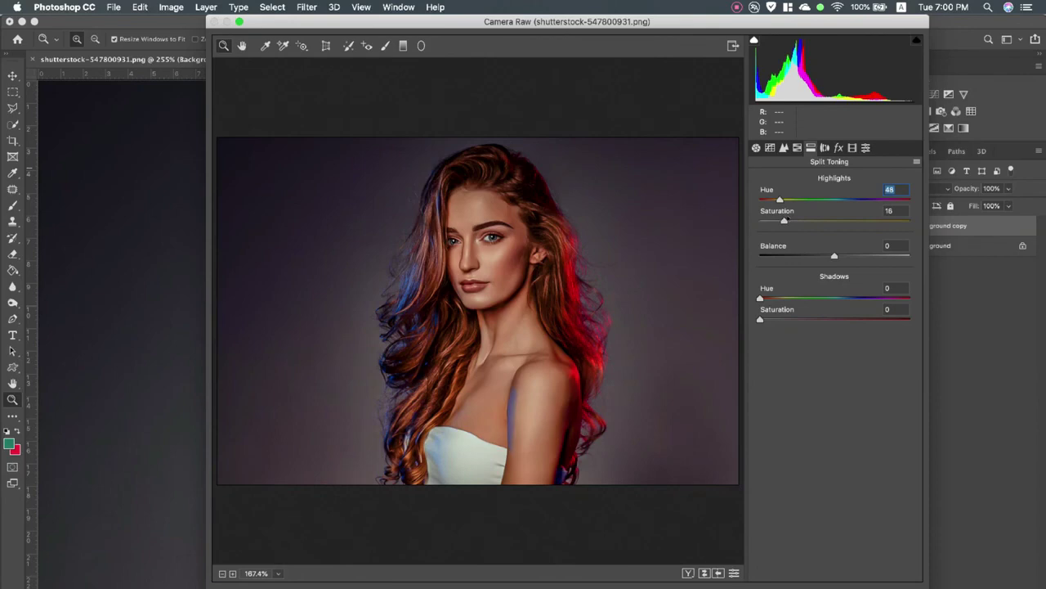
mouse_move(834, 257)
left_mouse_down()
mouse_move(767, 257)
mouse_move(892, 258)
mouse_move(819, 258)
mouse_move(837, 258)
left_mouse_up()
left_click(836, 258)
mouse_move(759, 300)
left_mouse_down()
mouse_move(779, 298)
mouse_move(763, 318)
mouse_move(779, 319)
left_mouse_up()
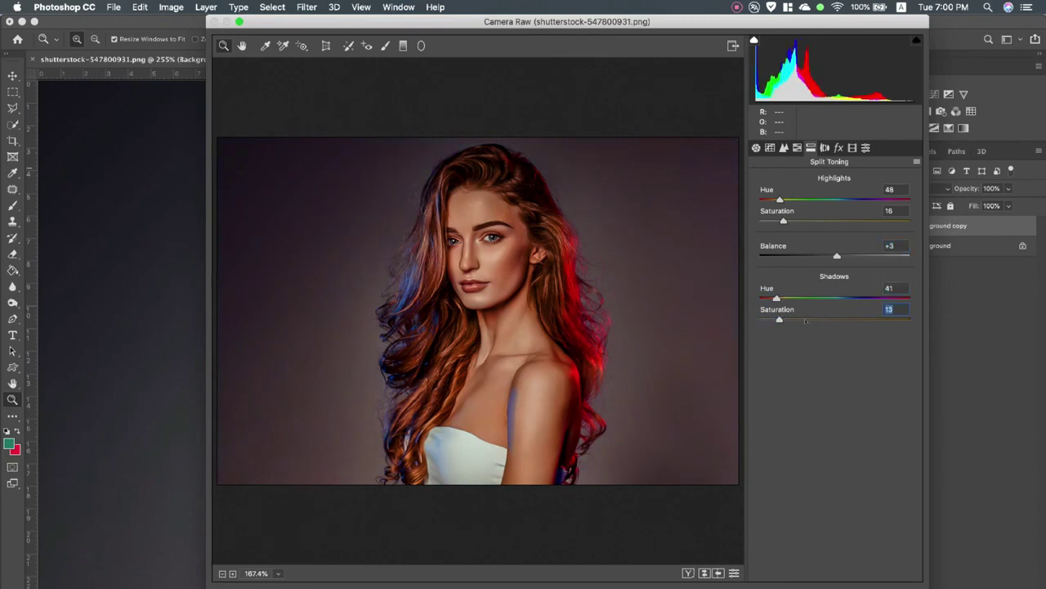
Set Red Primary calibration to hue -22, saturation -42, and confirm the Camera Raw edits.
left_click(825, 147)
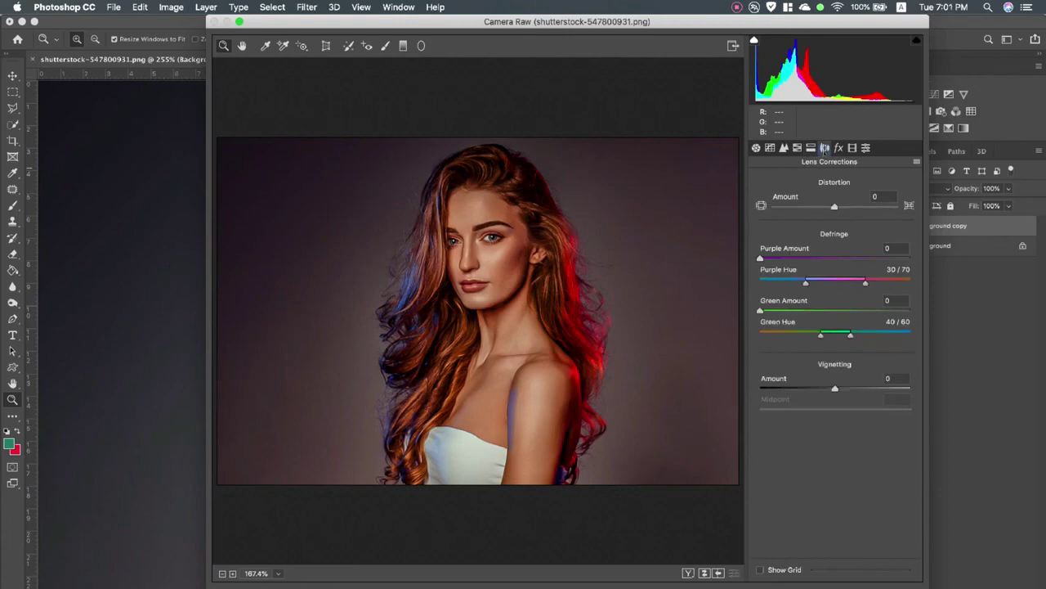
left_click(838, 147)
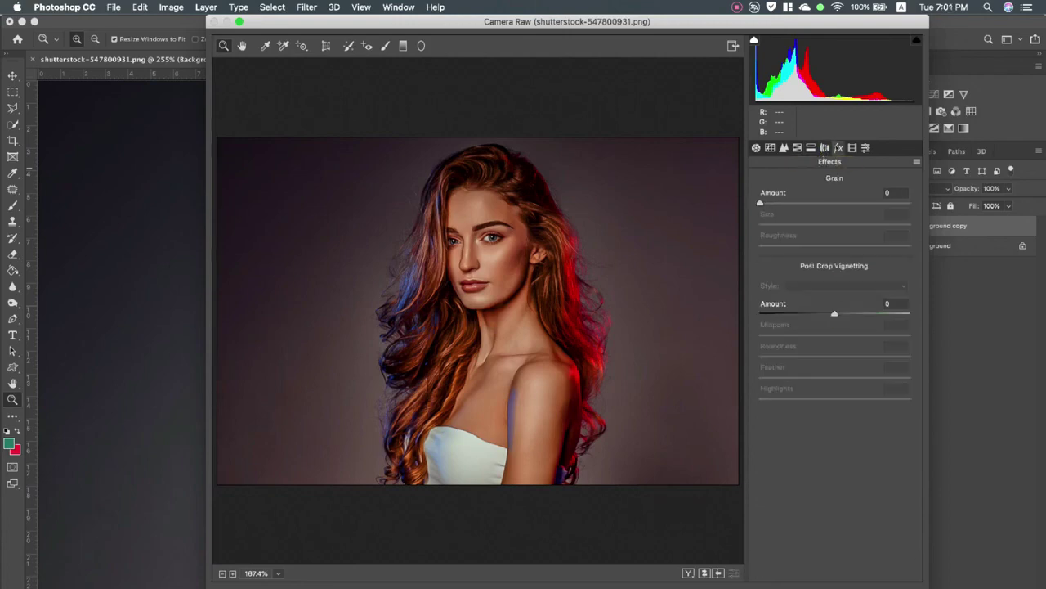
left_click(852, 147)
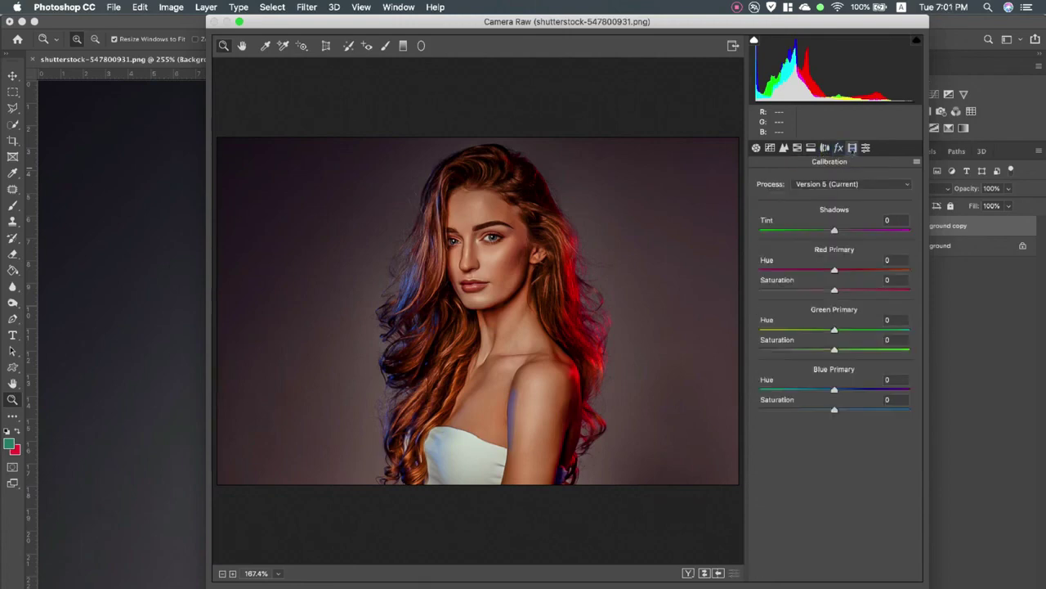
mouse_move(835, 270)
left_mouse_down()
mouse_move(811, 269)
mouse_move(815, 292)
mouse_move(785, 291)
left_mouse_up()
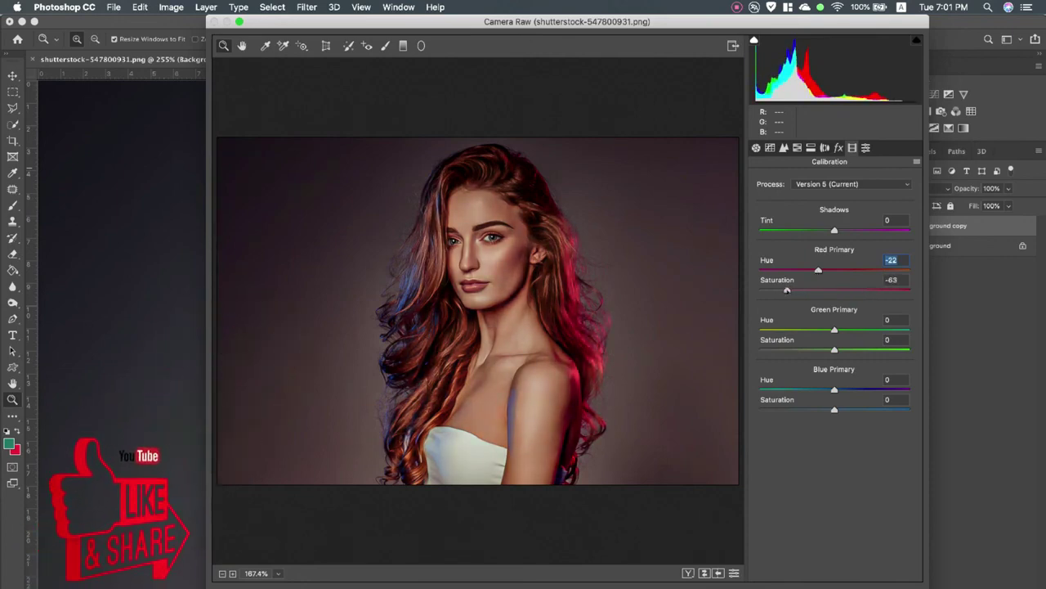
left_click_drag(784, 291, 804, 291)
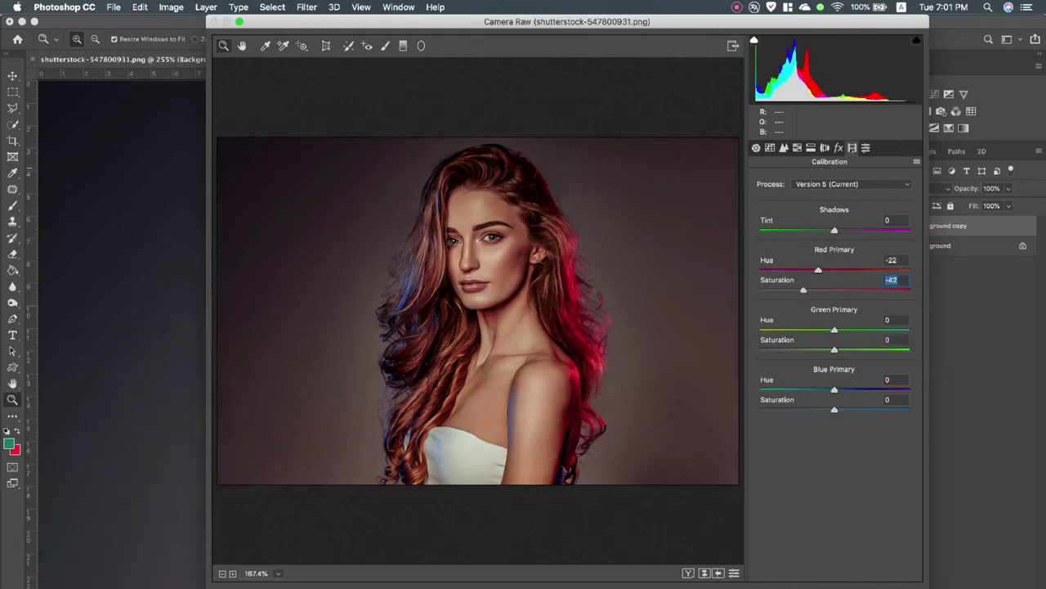
left_click(838, 147)
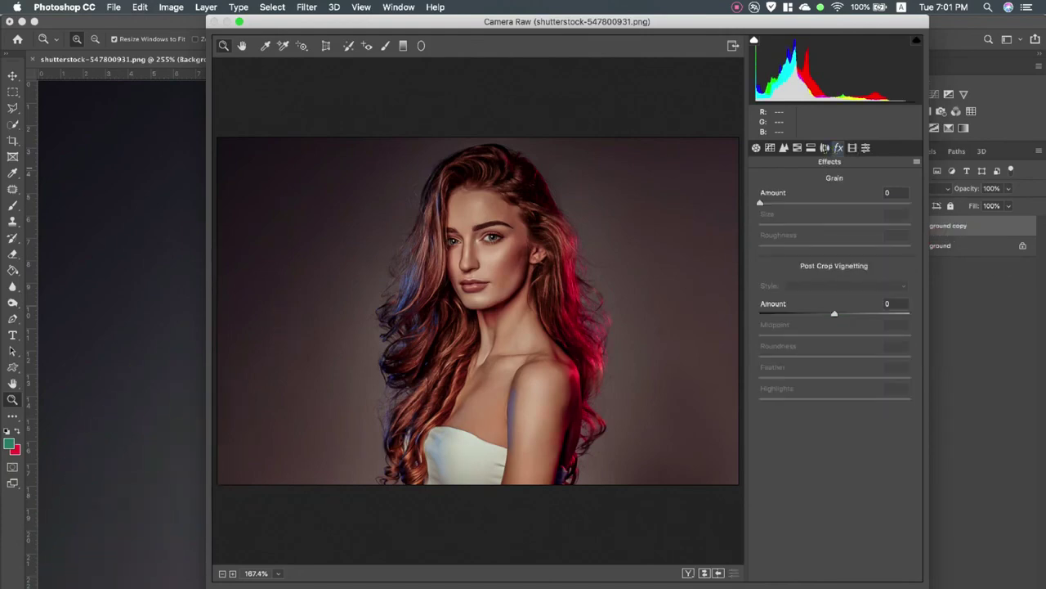
left_click(826, 148)
left_click(838, 147)
key("Return")
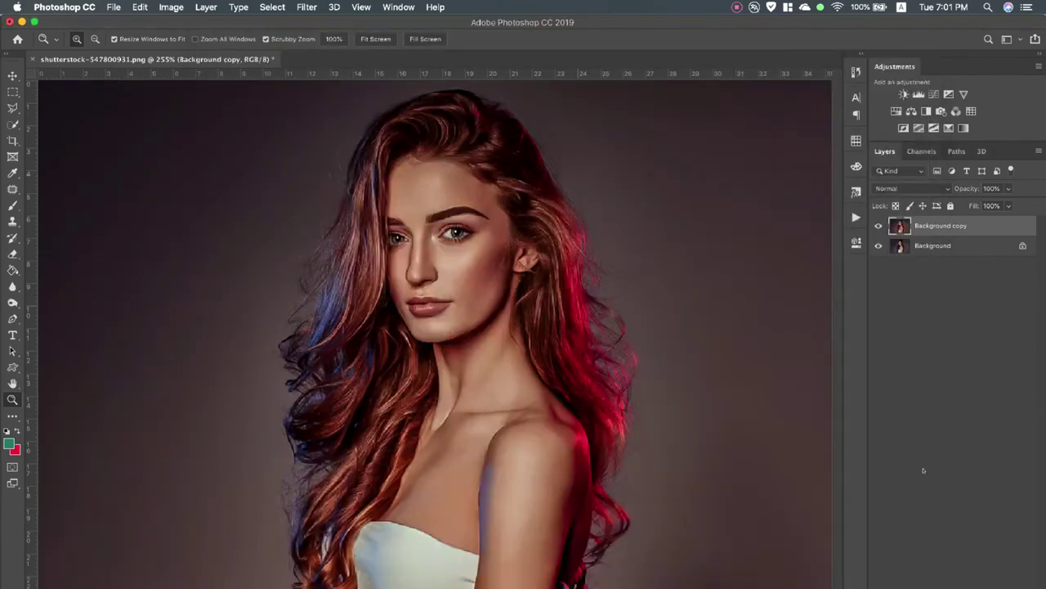
Apply Unsharp Mask to Background copy at amount 63%, radius 3.8 px, threshold 52.
left_click(879, 226)
left_click(879, 226)
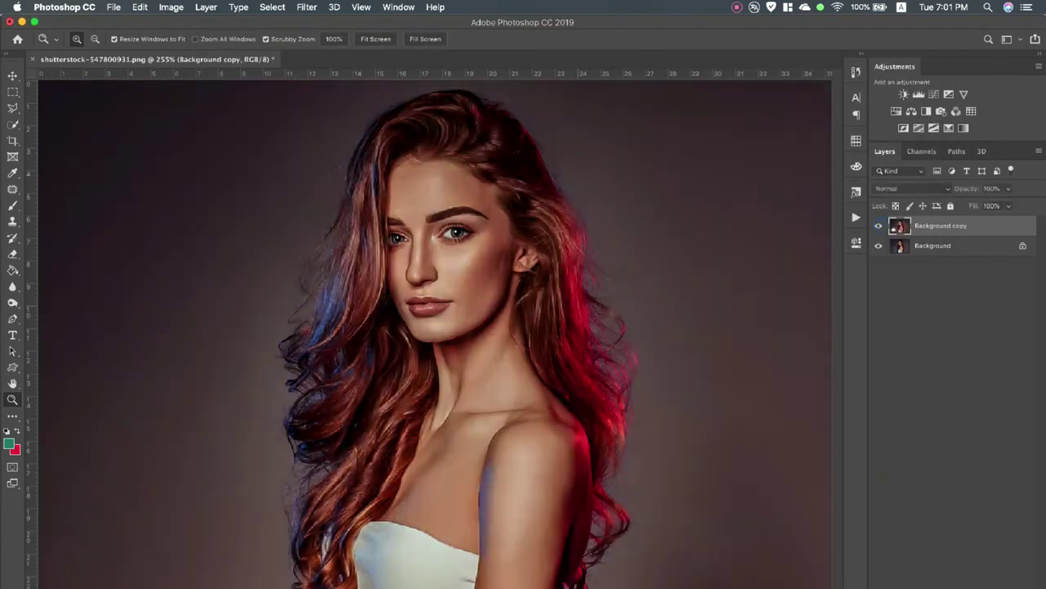
left_click(307, 8)
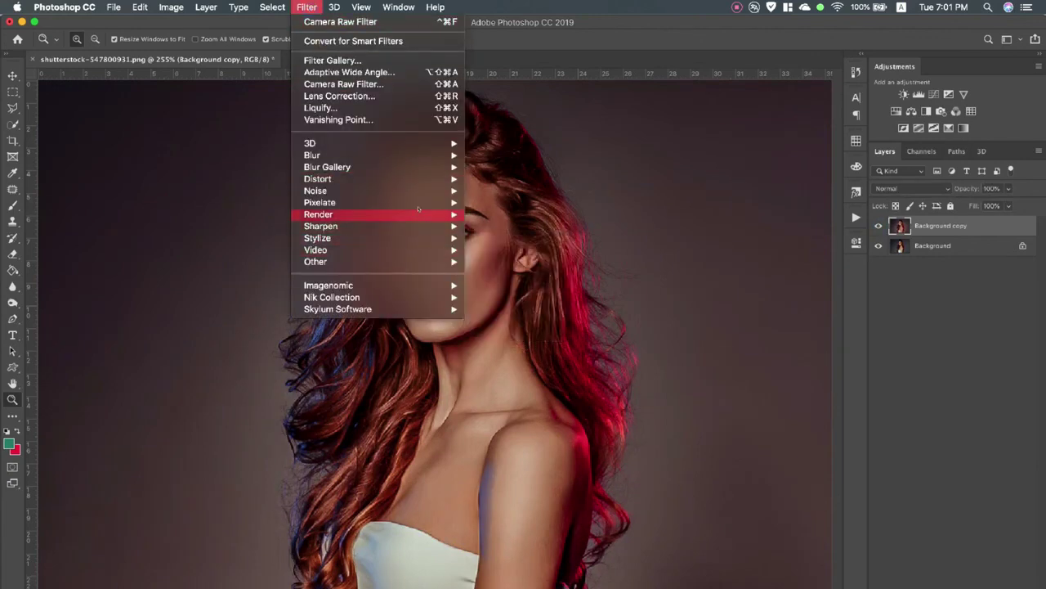
mouse_move(320, 226)
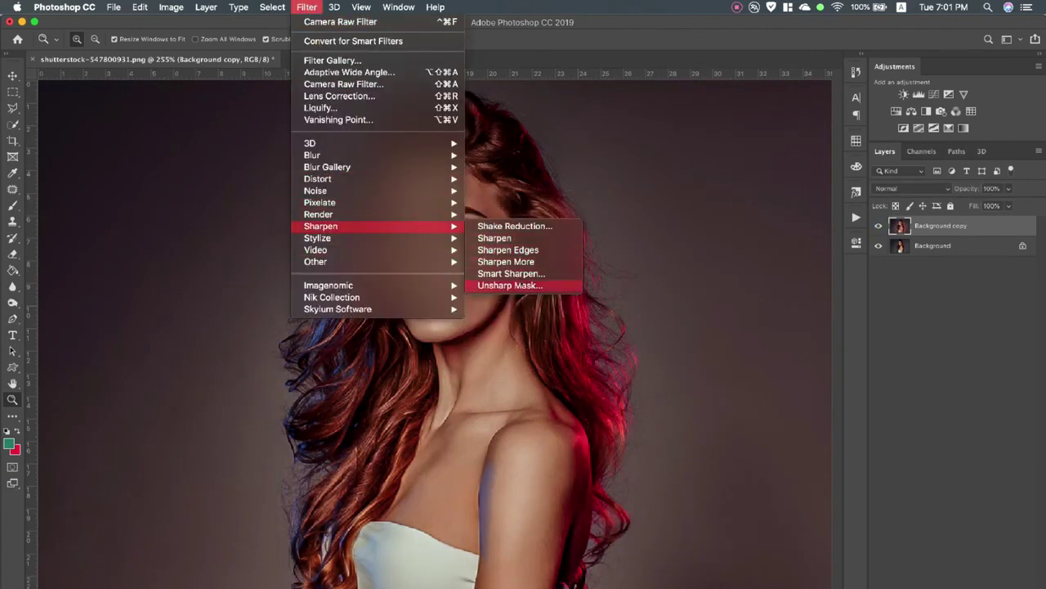
left_click(510, 285)
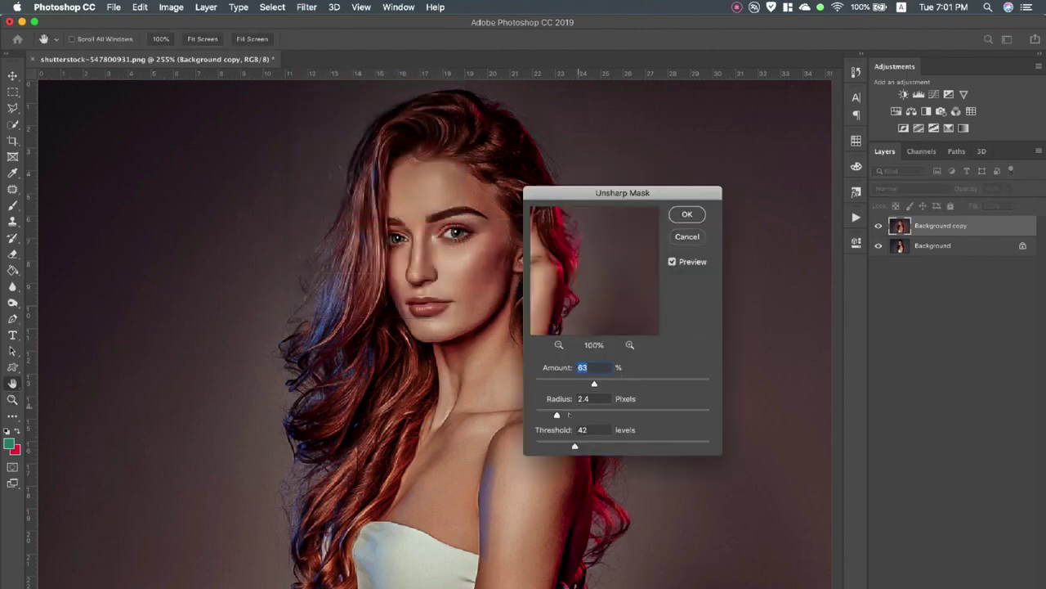
left_click_drag(557, 414, 571, 415)
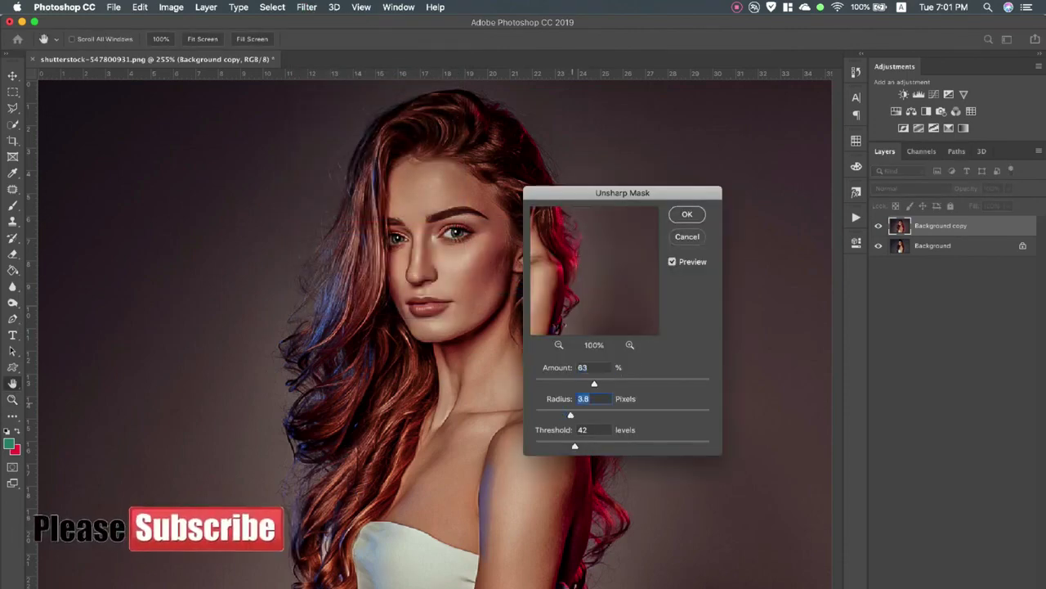
left_click_drag(599, 296, 606, 296)
left_click_drag(574, 445, 584, 446)
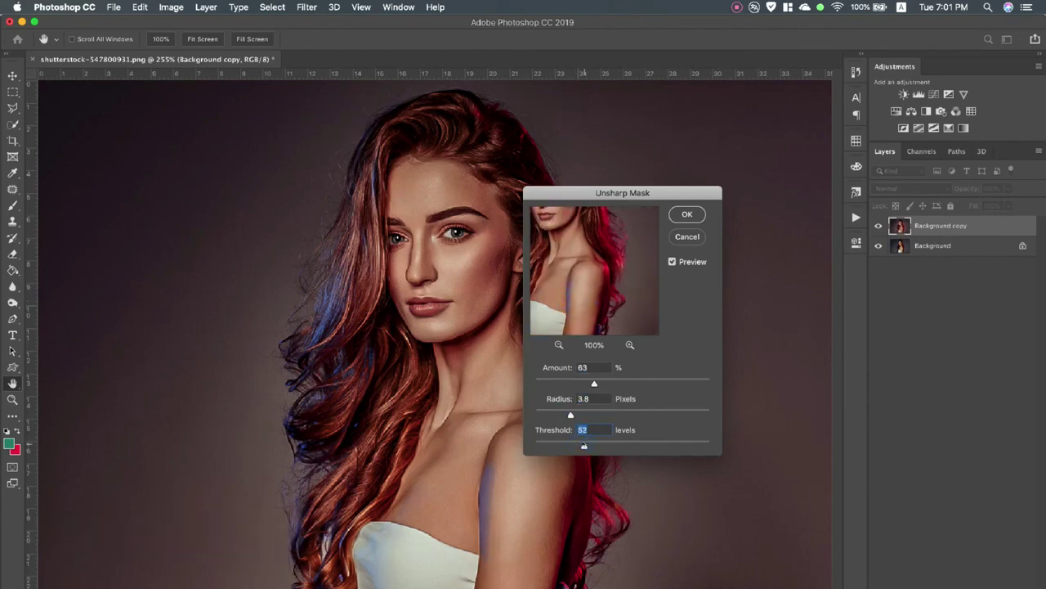
left_click(686, 215)
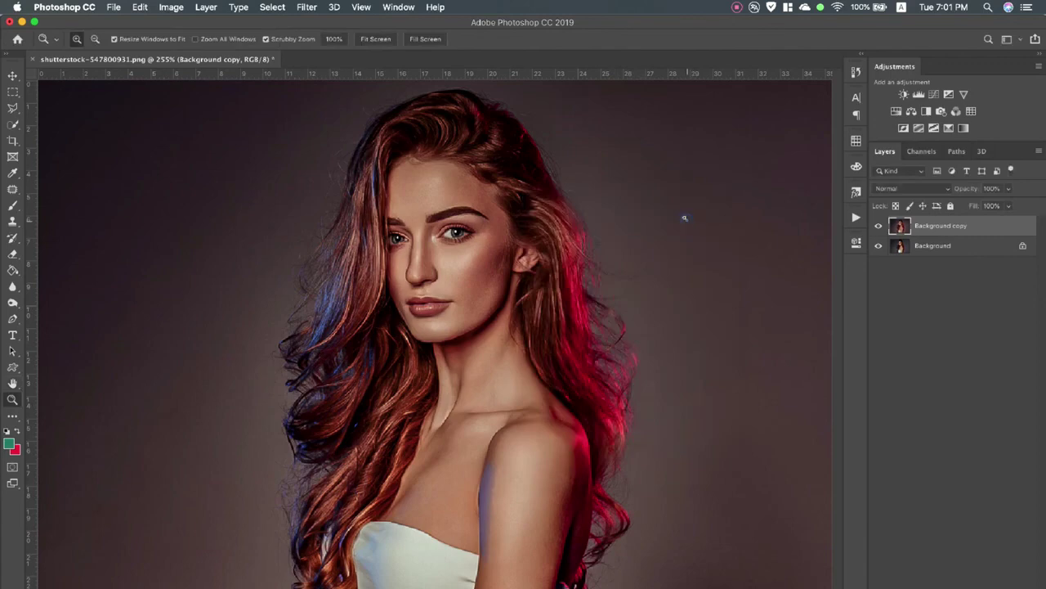
Preview Reduce Noise at strength 6, preserve details 13%, colour noise 15%, sharpen details 38%.
left_click(305, 6)
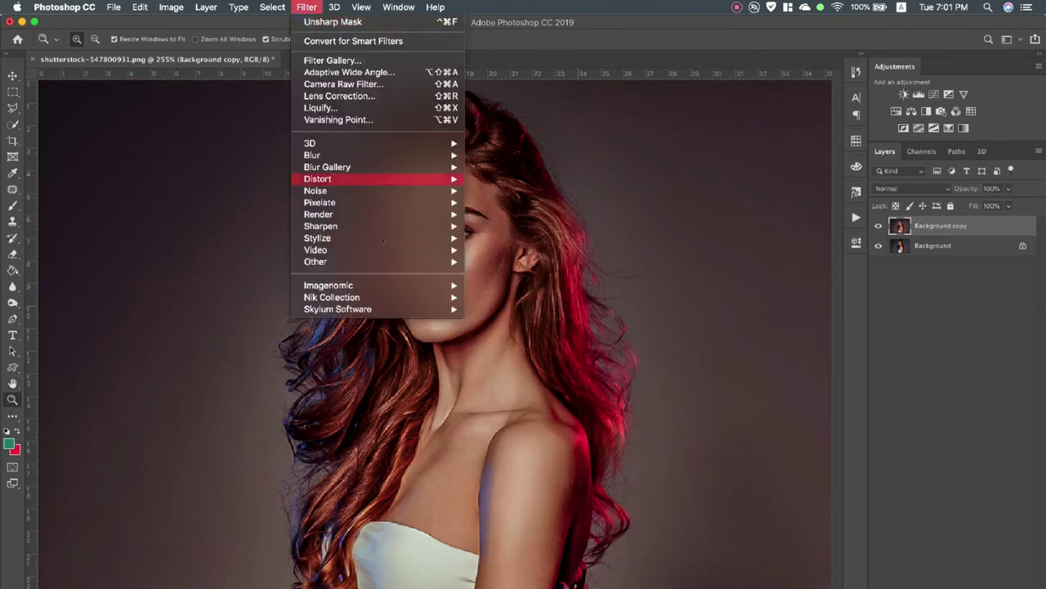
mouse_move(316, 191)
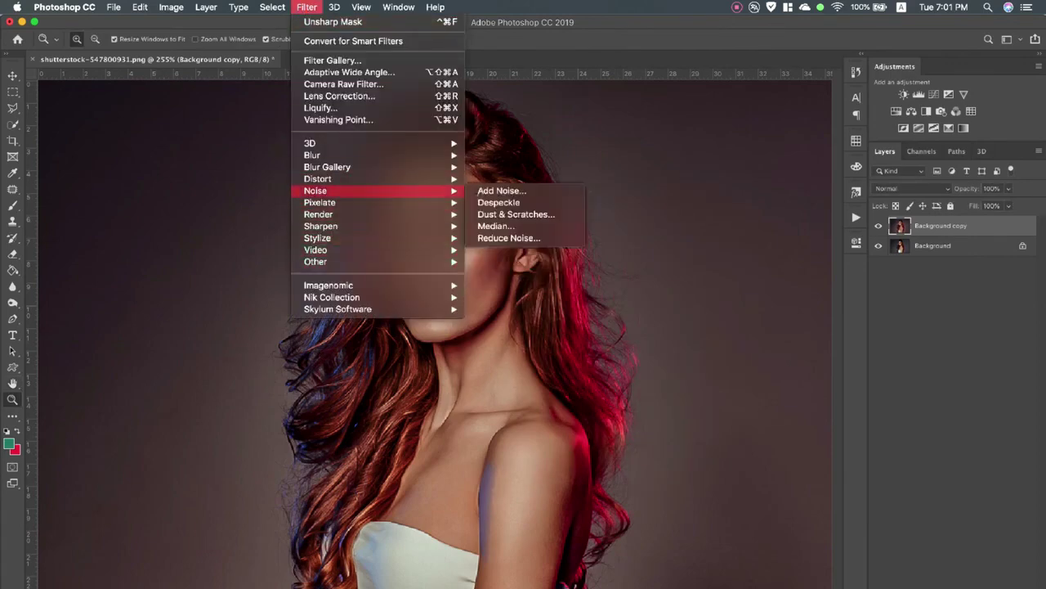
left_click(511, 237)
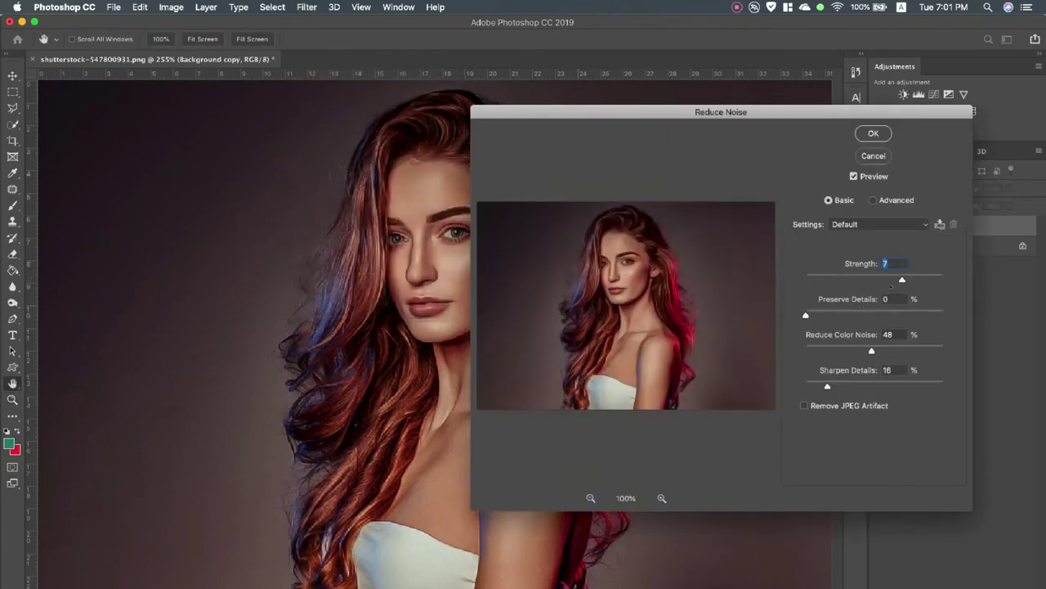
left_click_drag(899, 279, 883, 279)
left_click_drag(806, 314, 826, 316)
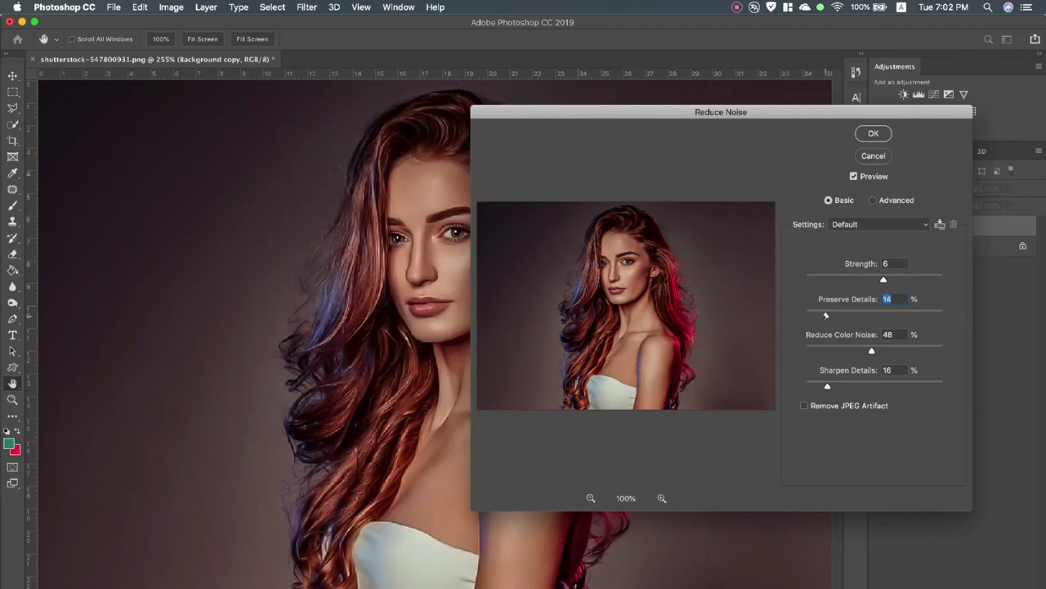
mouse_move(871, 350)
left_mouse_down()
mouse_move(826, 350)
mouse_move(834, 386)
mouse_move(849, 386)
left_mouse_up()
Apply the noise reduction, then an Anisotropic Diffuse to the upright portrait.
left_click(873, 133)
key("z")
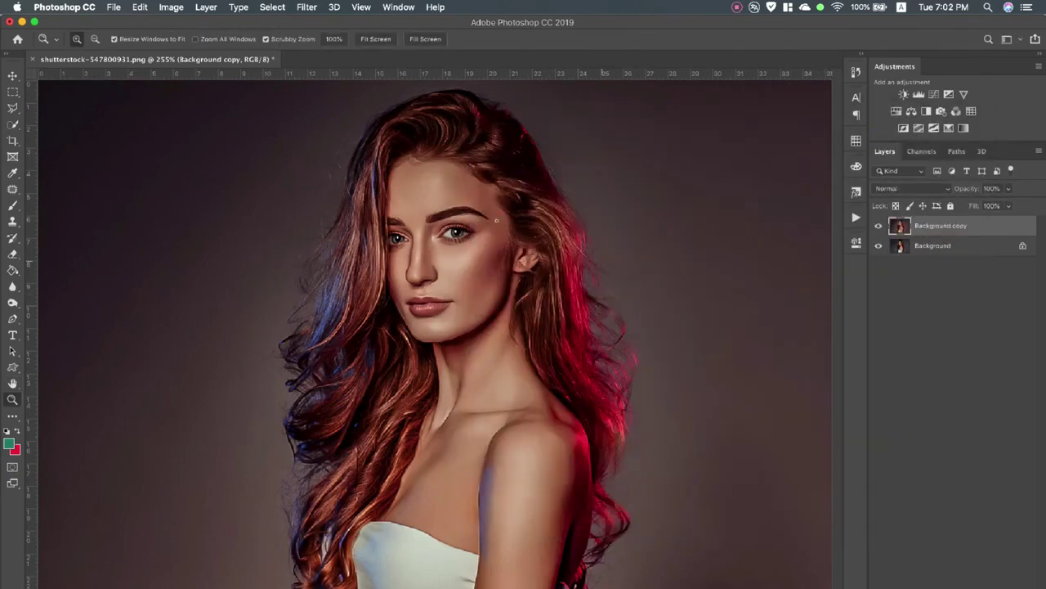
left_click(307, 7)
mouse_move(320, 226)
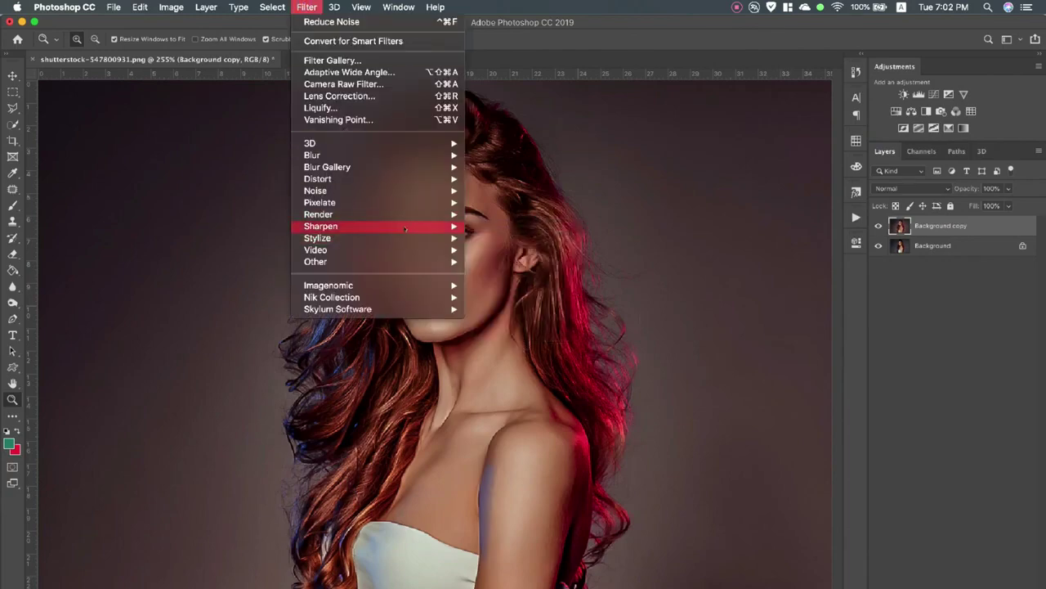
mouse_move(377, 238)
left_click(495, 238)
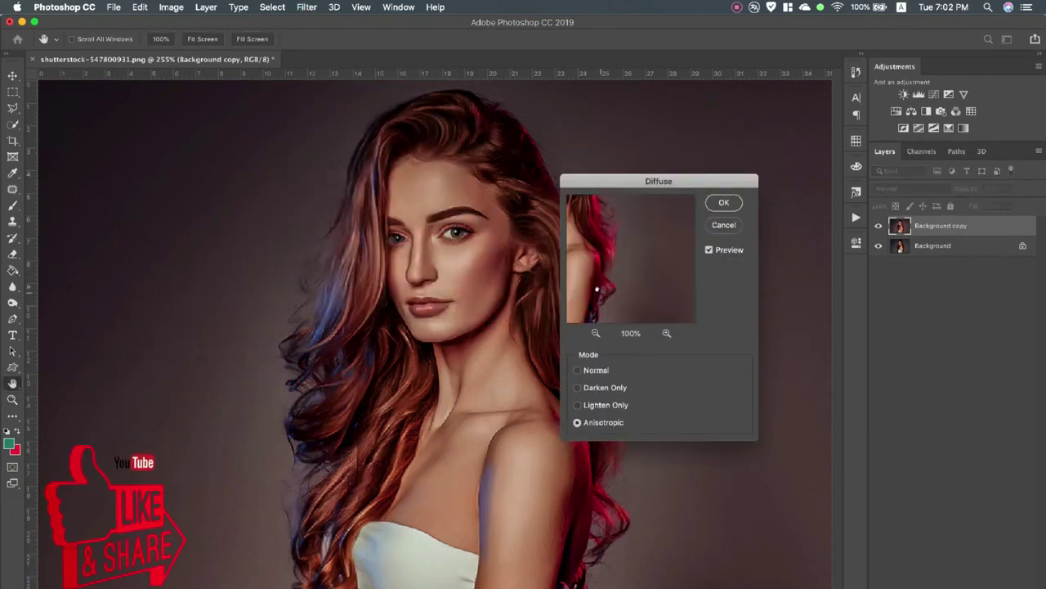
left_click_drag(646, 181, 669, 184)
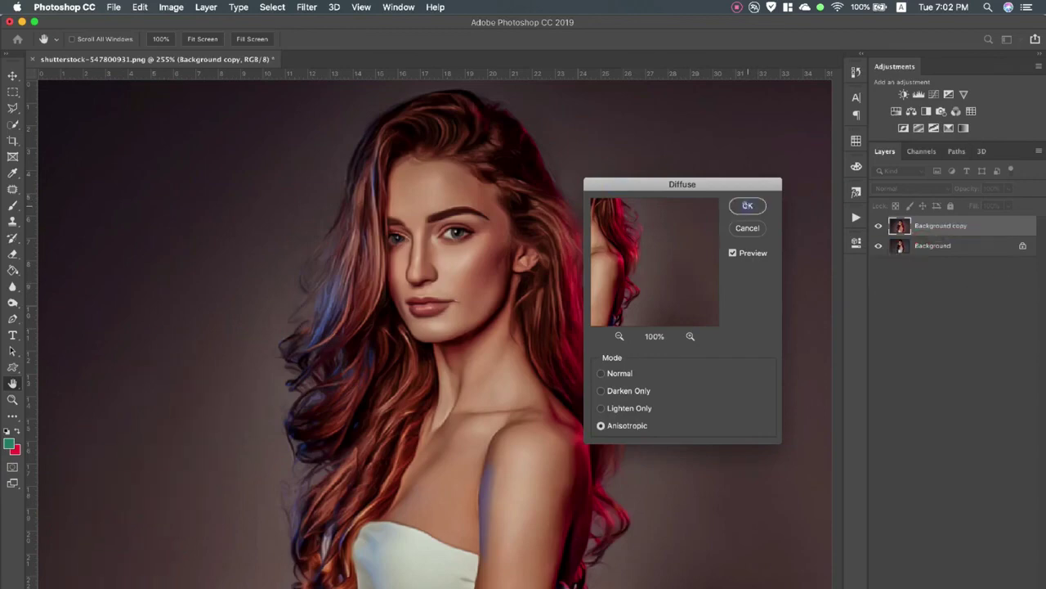
left_click(747, 205)
key("z")
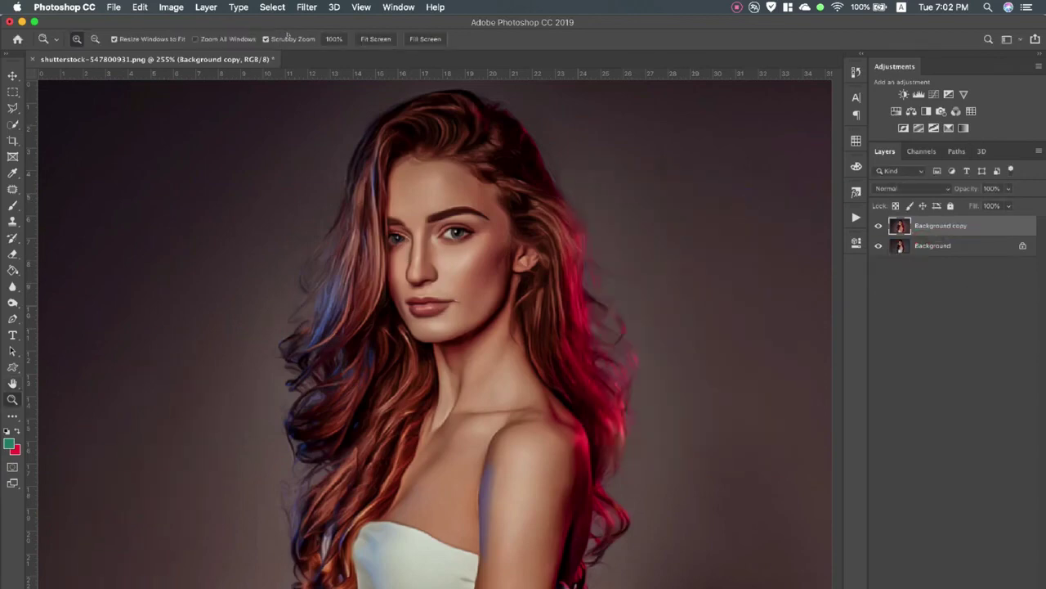
Rotate the canvas 90° clockwise and apply Anisotropic Diffuse to the sideways portrait.
left_click(140, 8)
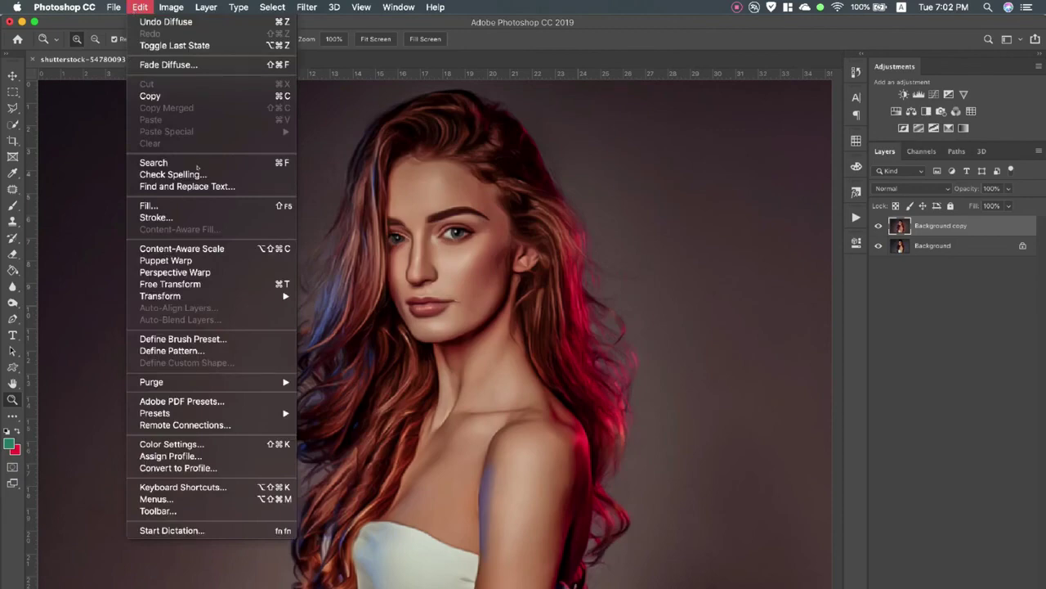
mouse_move(161, 296)
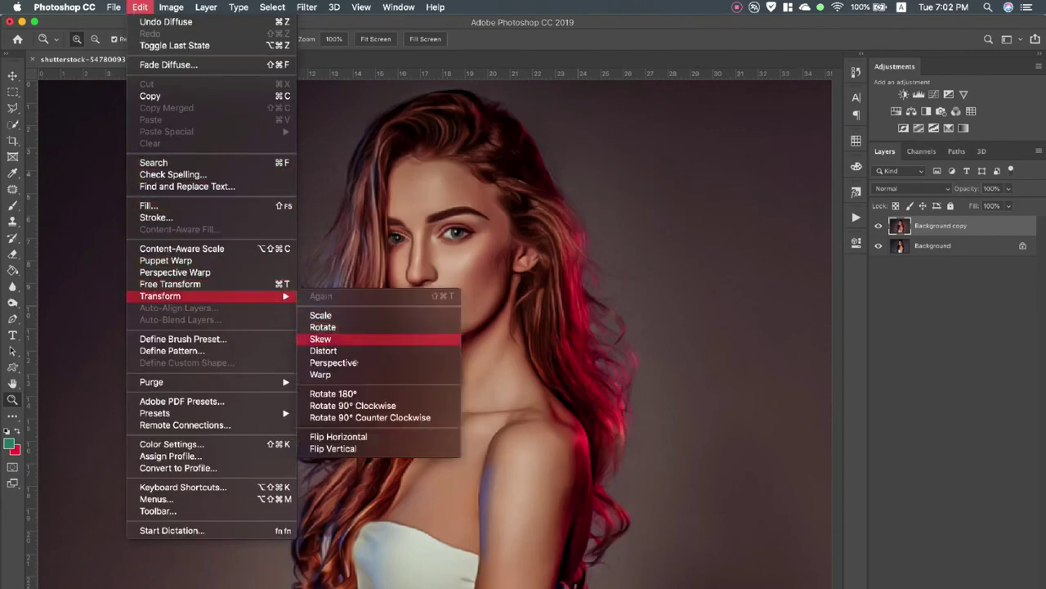
left_click(353, 405)
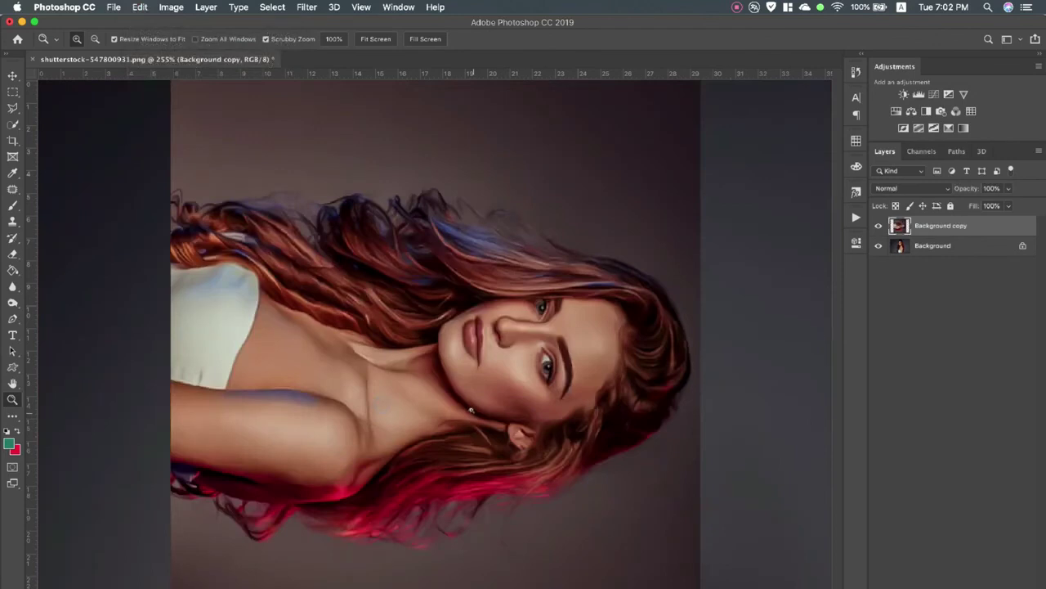
left_click(306, 7)
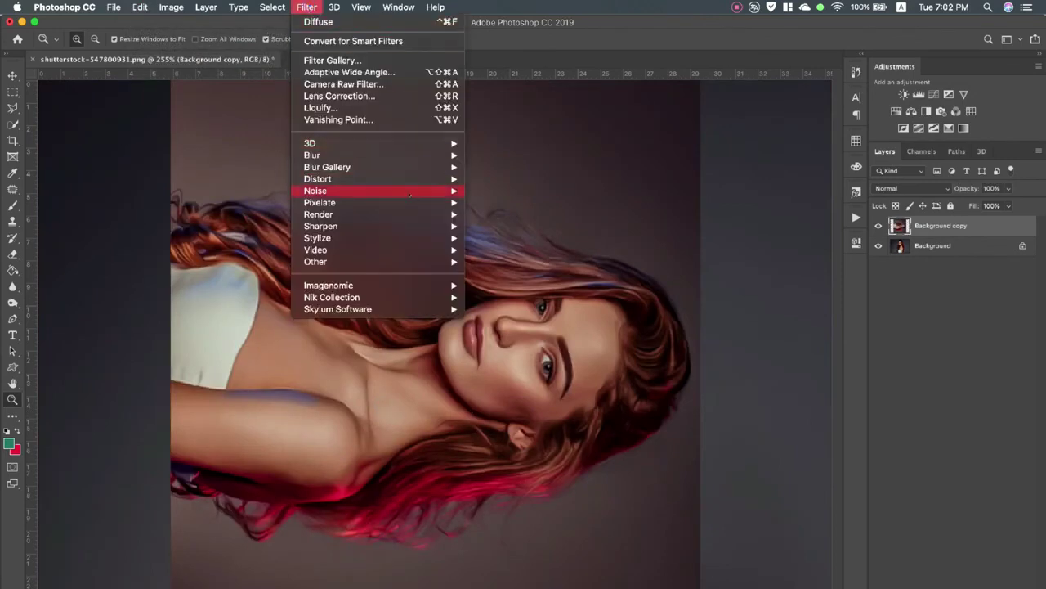
mouse_move(317, 238)
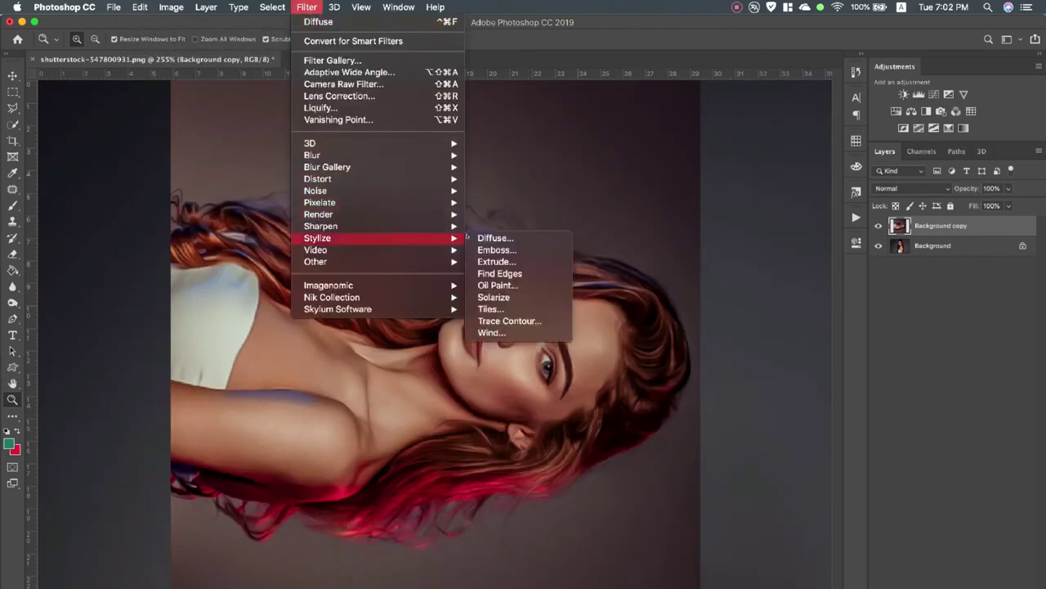
left_click(495, 237)
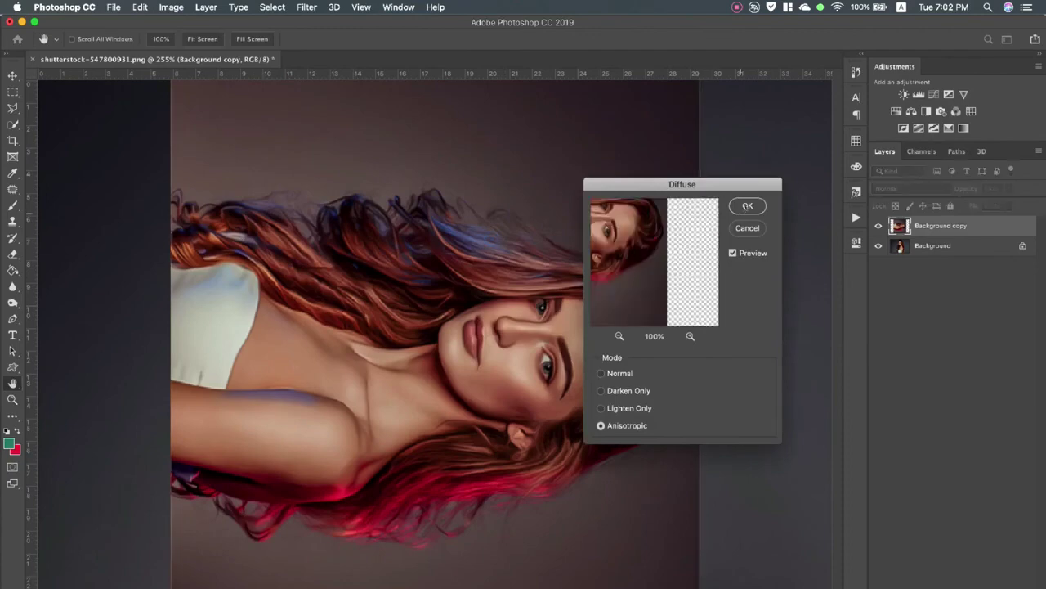
left_click(747, 205)
key("z")
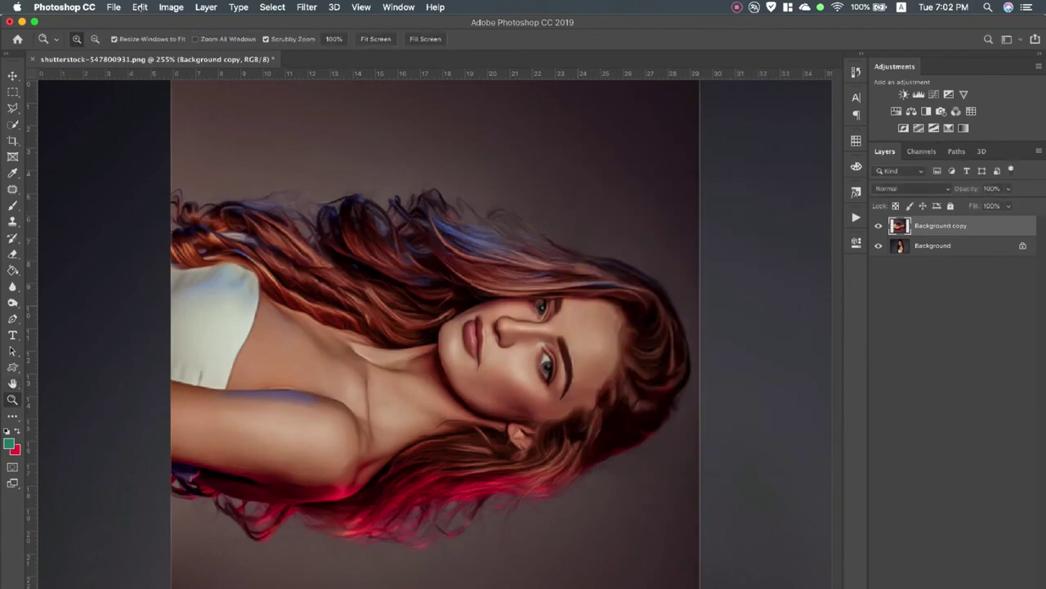
Turn the portrait upside down and apply Anisotropic Diffuse again.
left_click(140, 7)
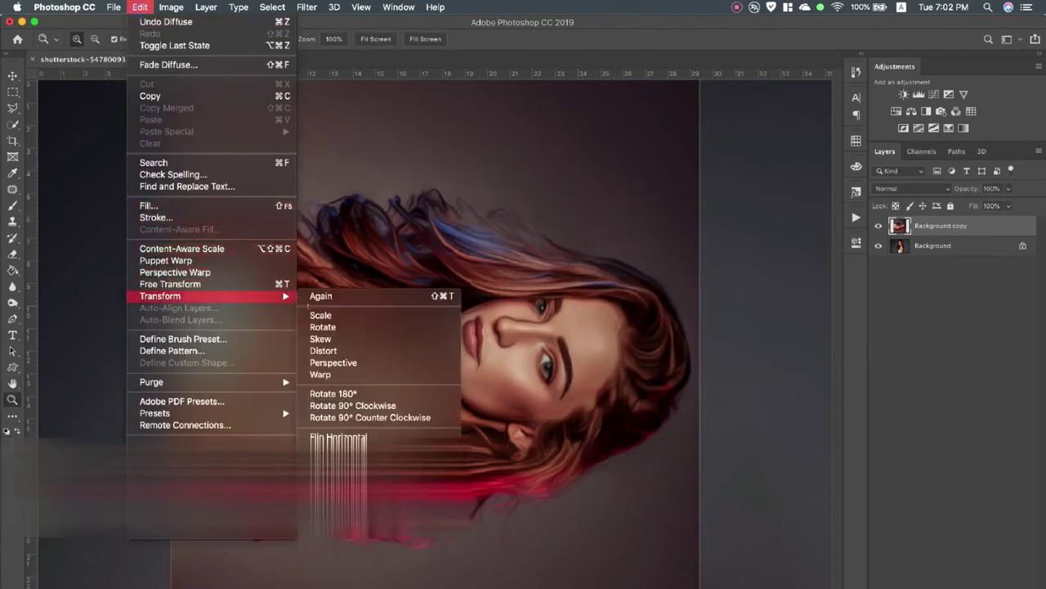
left_click(369, 417)
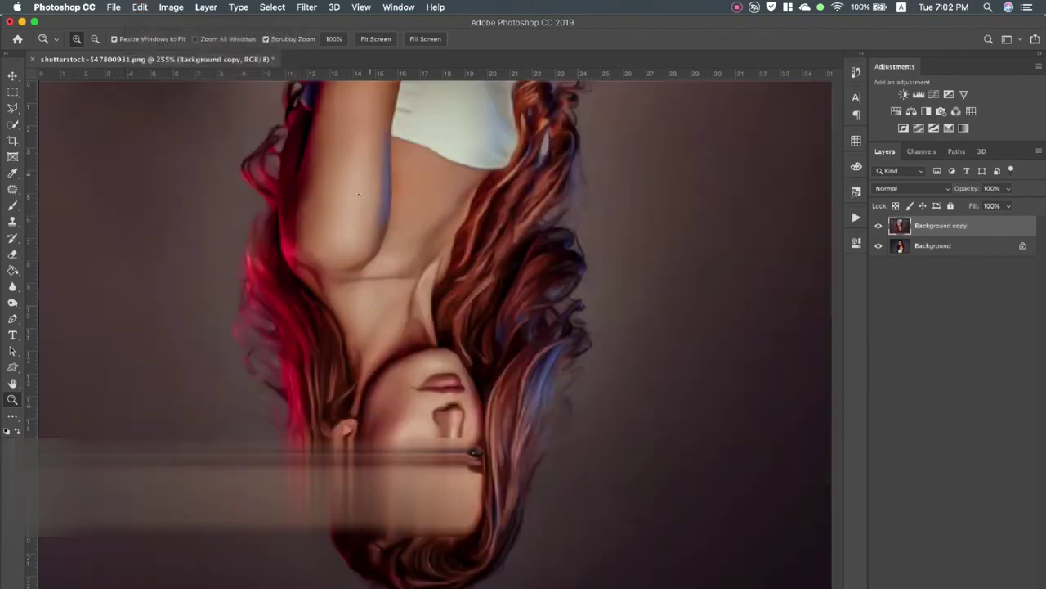
left_click(307, 7)
mouse_move(318, 238)
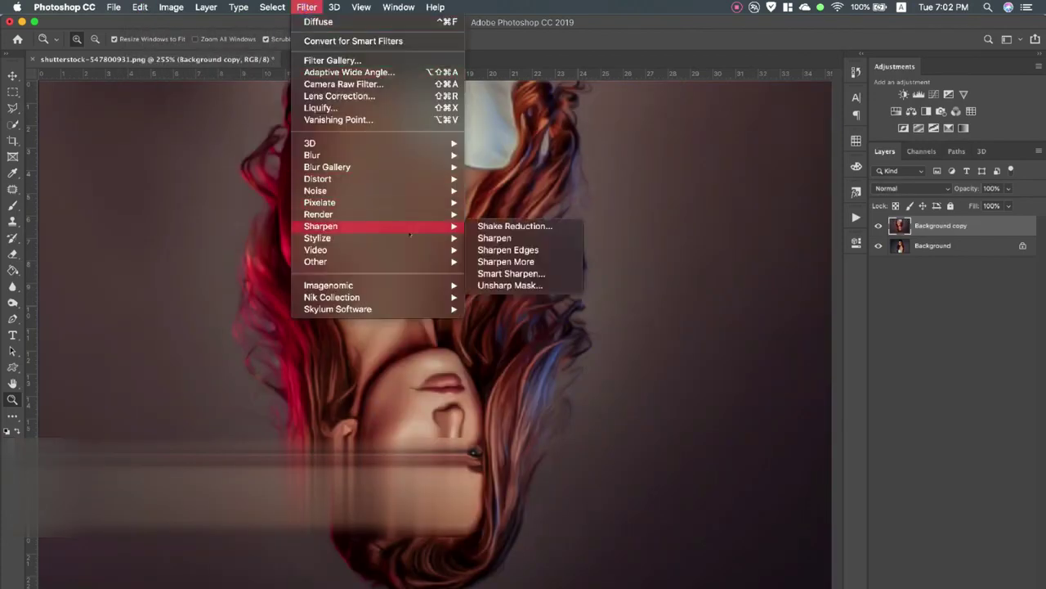
left_click(494, 237)
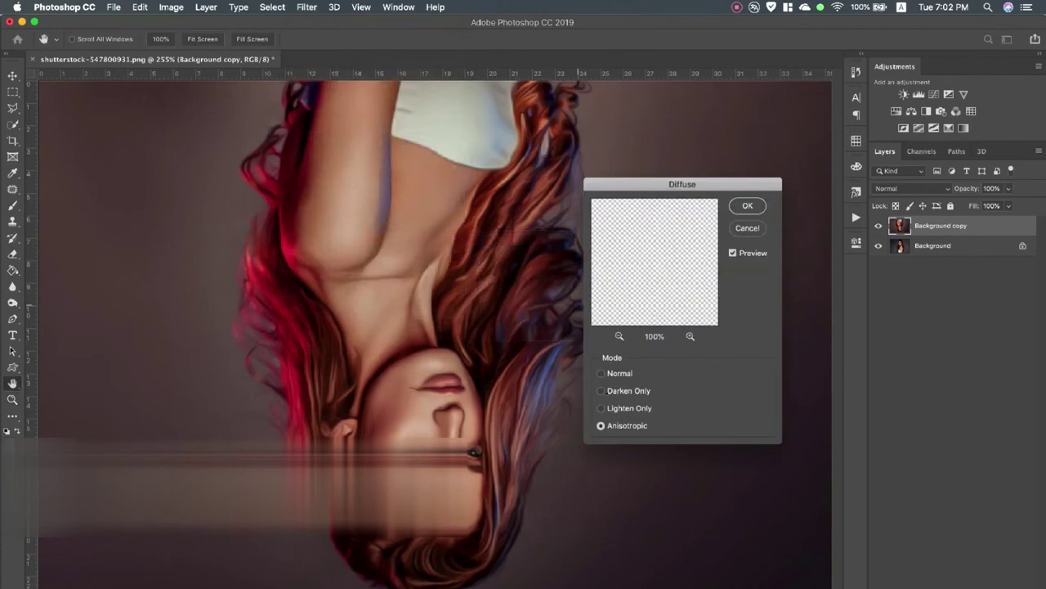
left_click(747, 206)
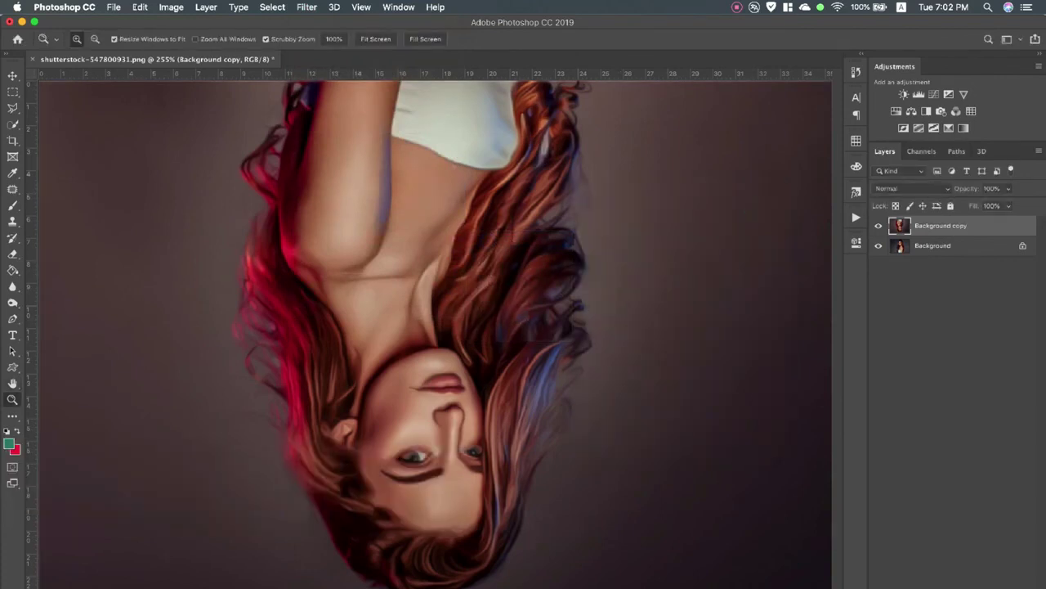
Rotate 90° clockwise, diffuse once more, and rotate the portrait back upright.
left_click(140, 6)
mouse_move(160, 296)
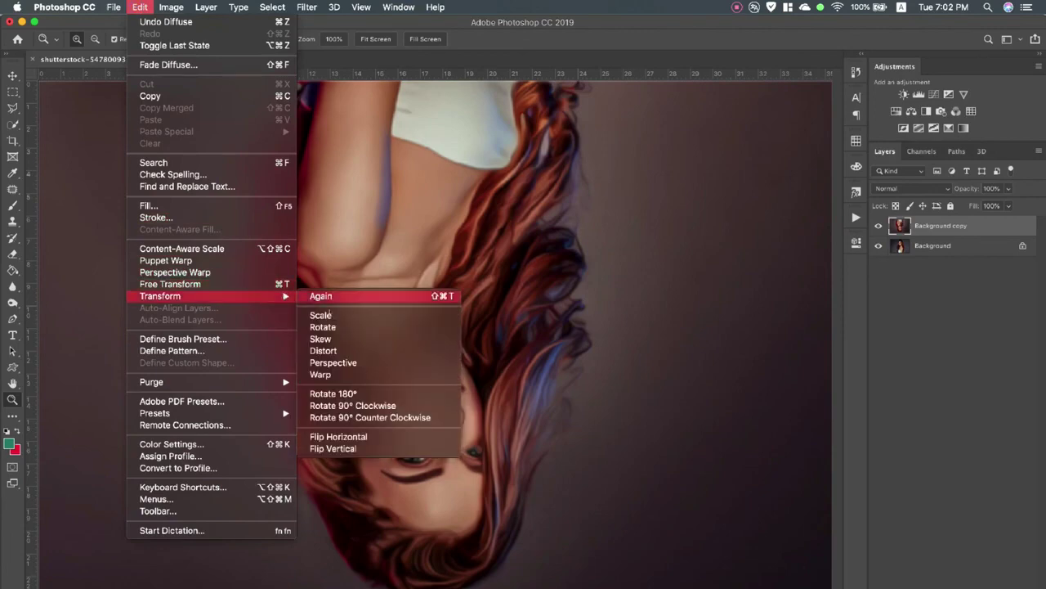
left_click(352, 406)
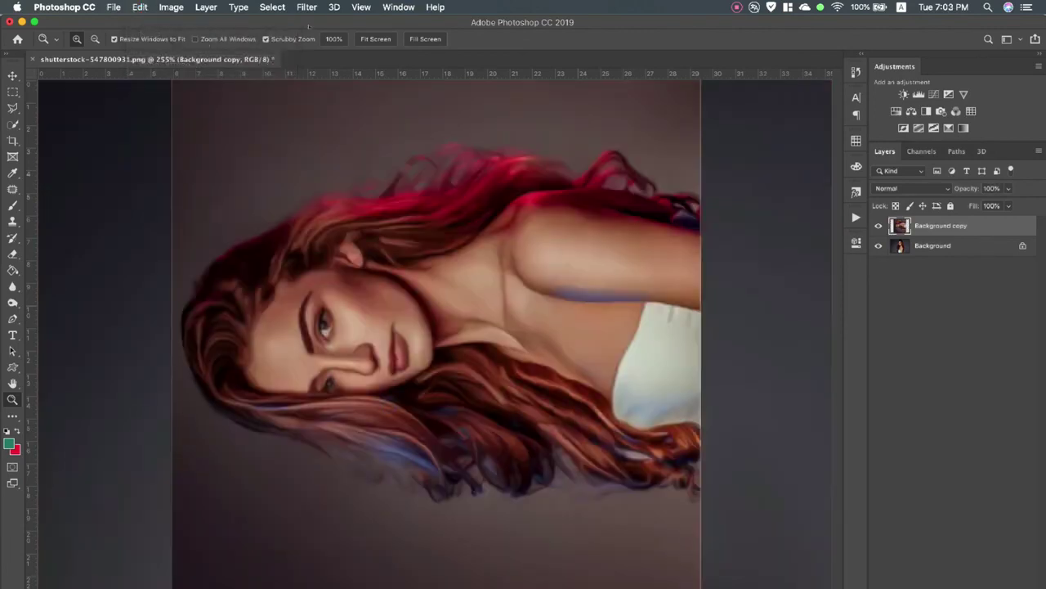
left_click(307, 6)
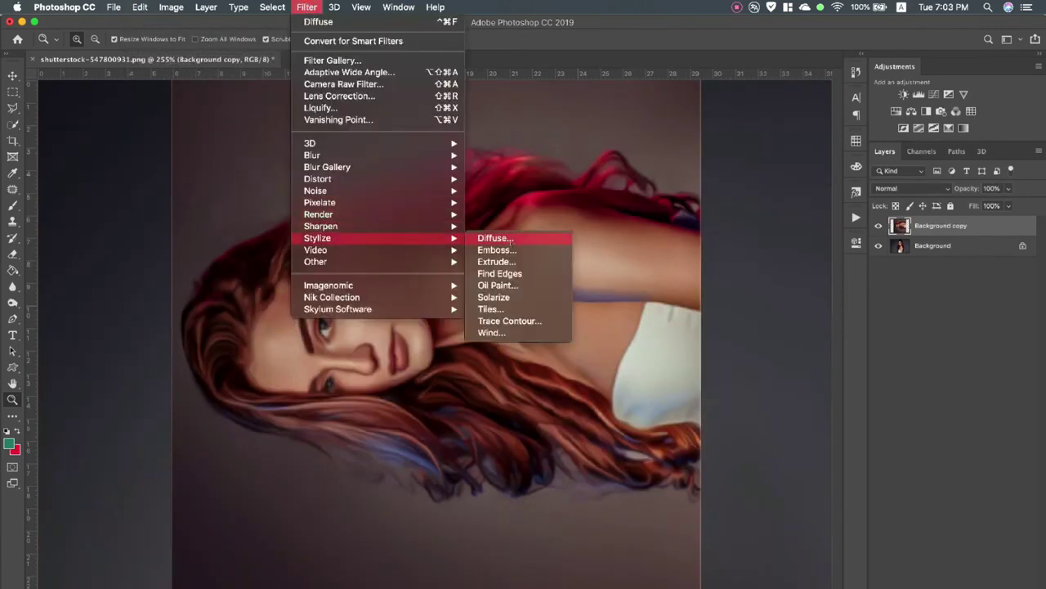
left_click(528, 240)
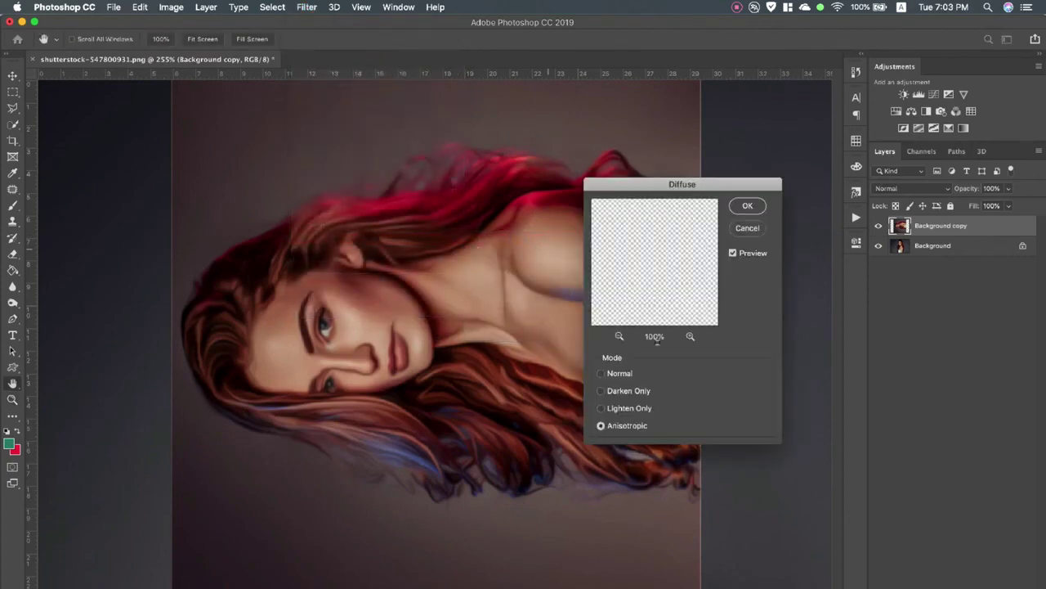
left_click(745, 206)
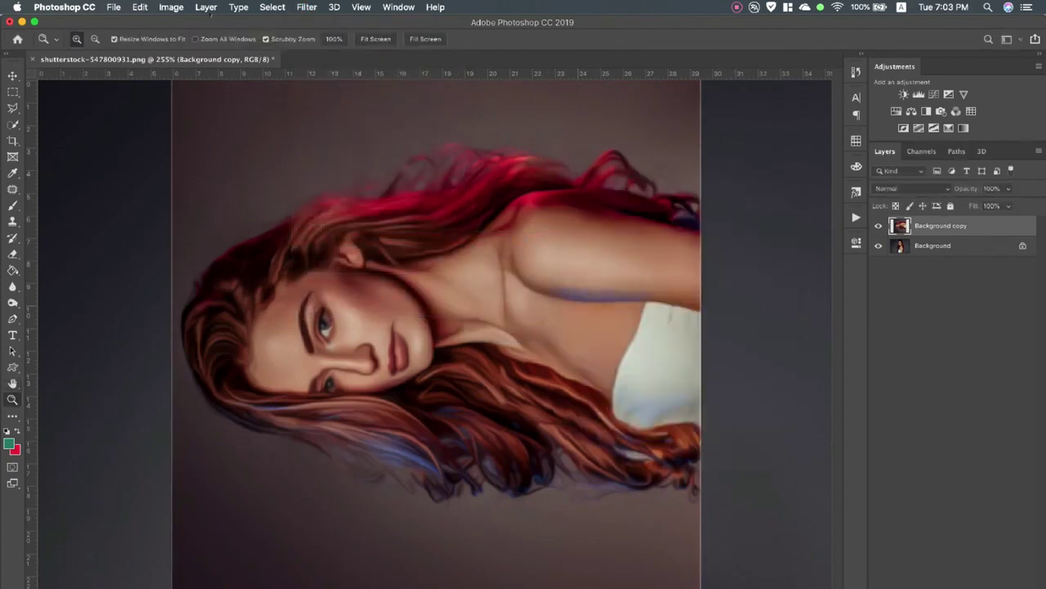
left_click(140, 7)
mouse_move(160, 296)
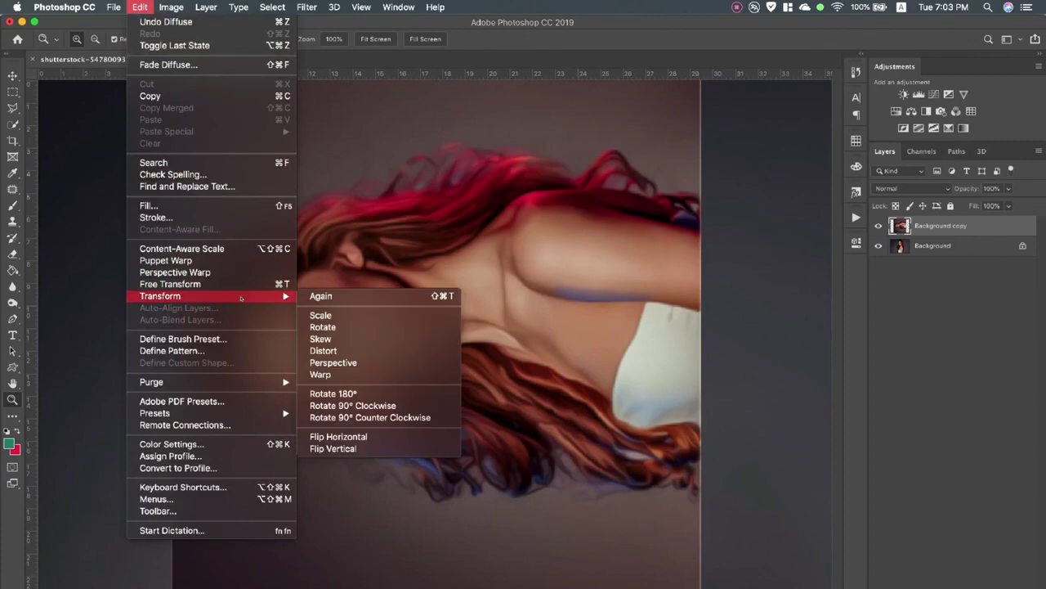
left_click(364, 405)
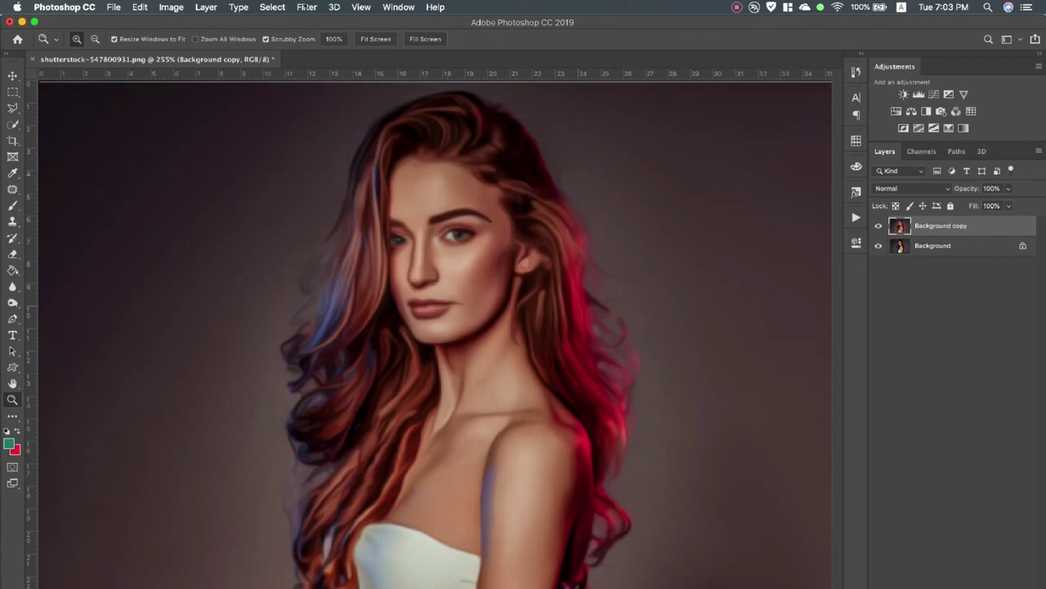
Duplicate Background copy as Background copy 2 and launch Camera Raw on it.
left_click(308, 8)
mouse_move(318, 178)
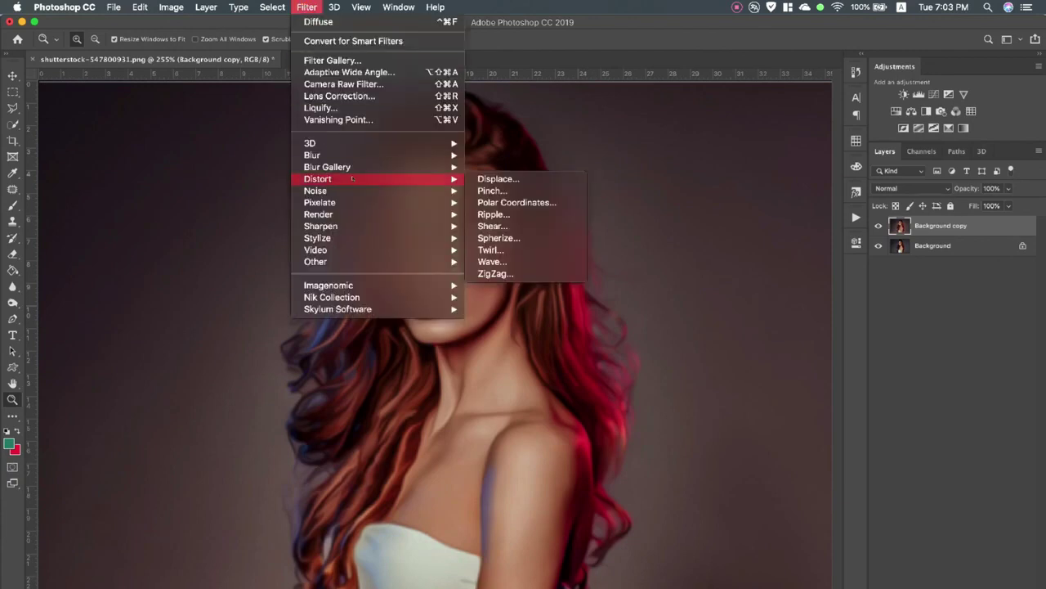
left_click(951, 233)
left_click_drag(950, 226, 1013, 585)
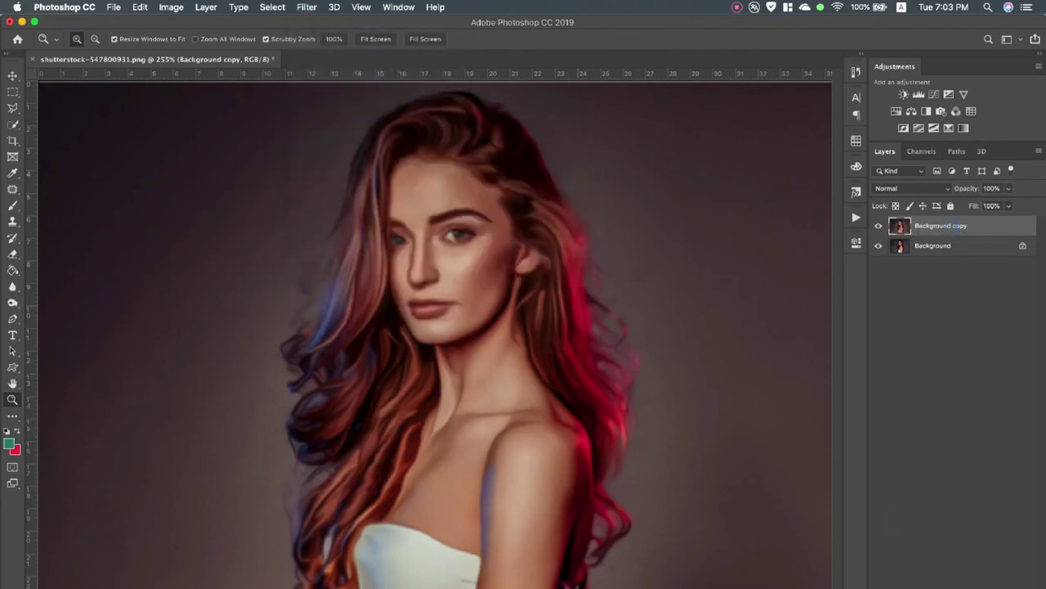
left_click(307, 7)
left_click(750, 225)
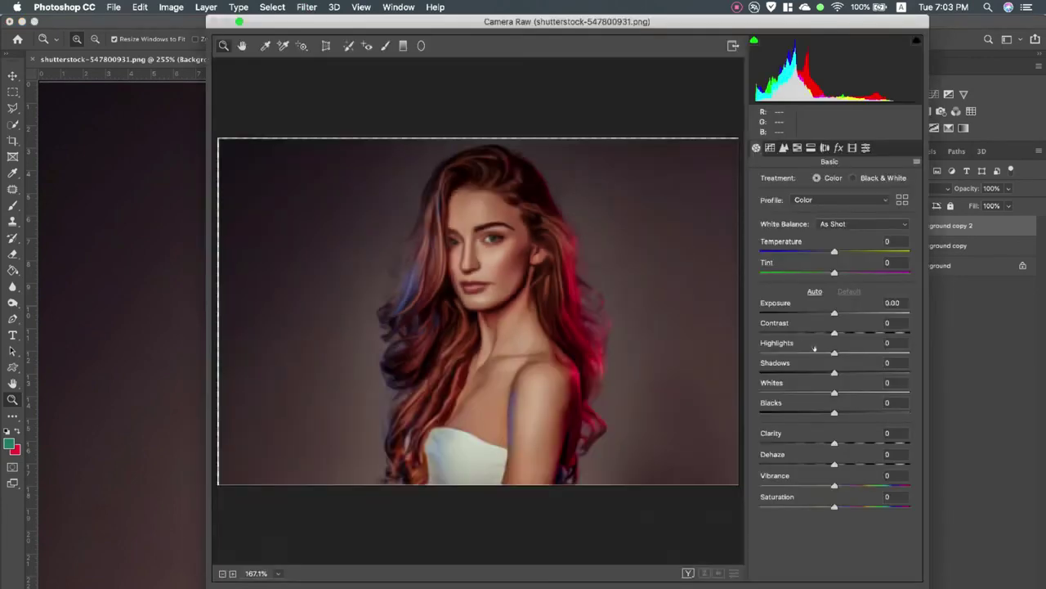
Set Dehaze +43, Clarity +22, Whites +23, Shadows +70, Highlights -28, Contrast +28, Blacks +42.
left_click_drag(835, 463, 867, 464)
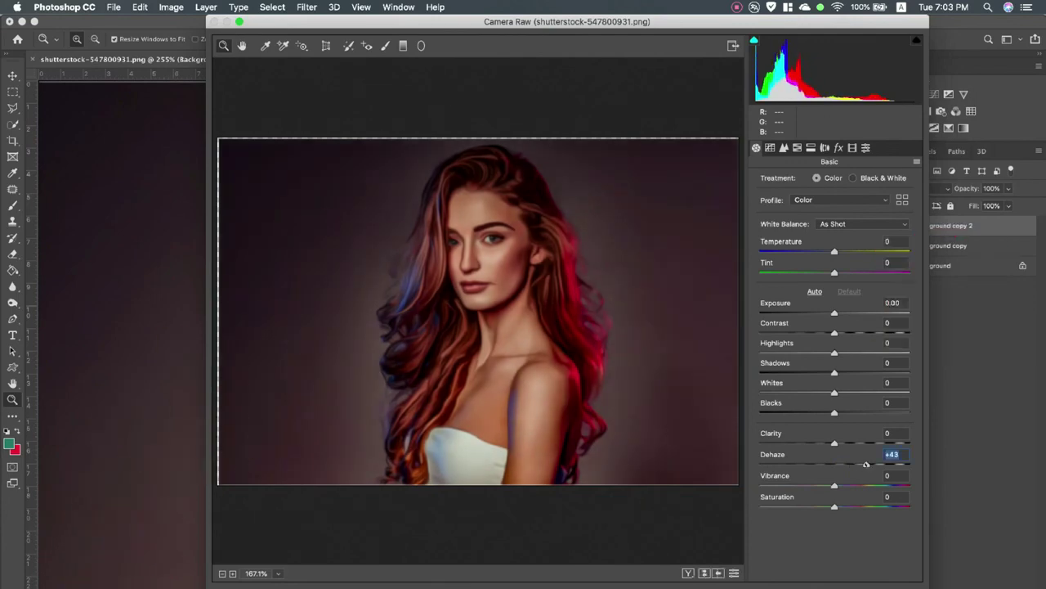
mouse_move(835, 443)
left_mouse_down()
mouse_move(853, 443)
mouse_move(866, 412)
left_mouse_up()
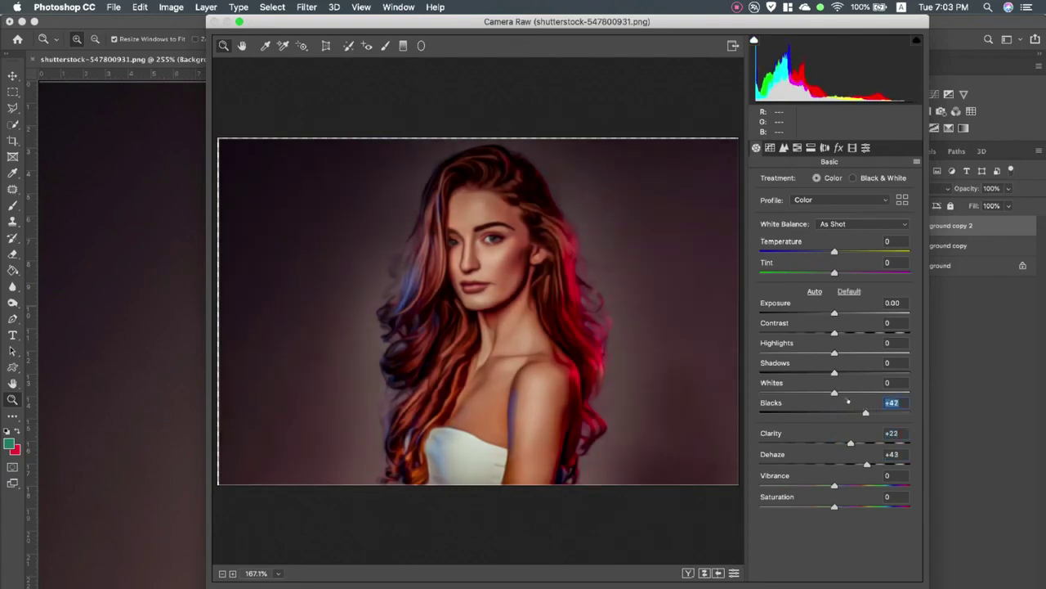
left_click_drag(834, 393, 885, 372)
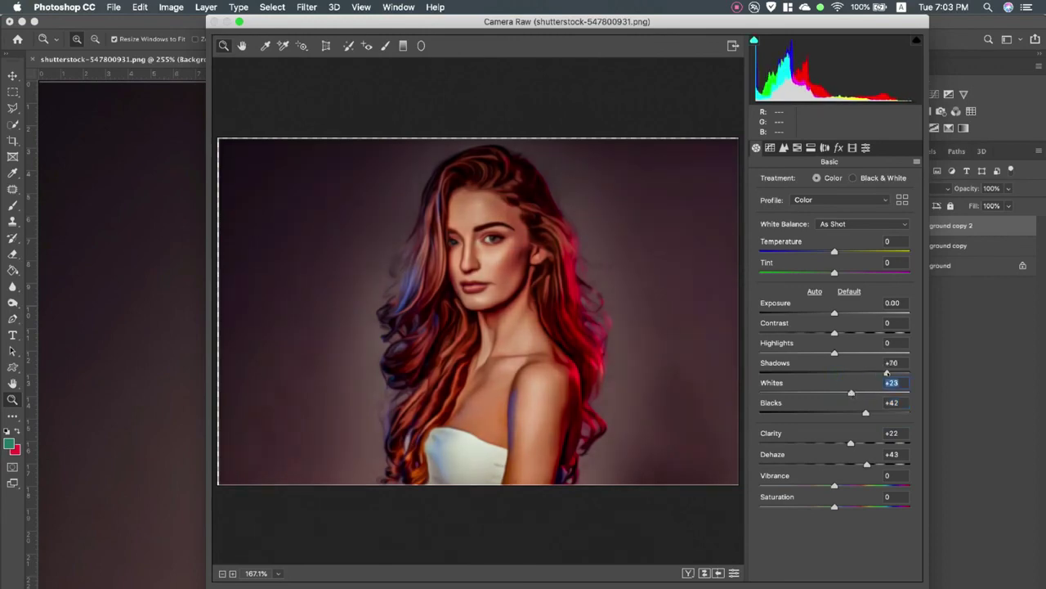
left_click_drag(885, 372, 887, 372)
mouse_move(834, 352)
left_mouse_down()
mouse_move(801, 353)
mouse_move(855, 333)
left_mouse_up()
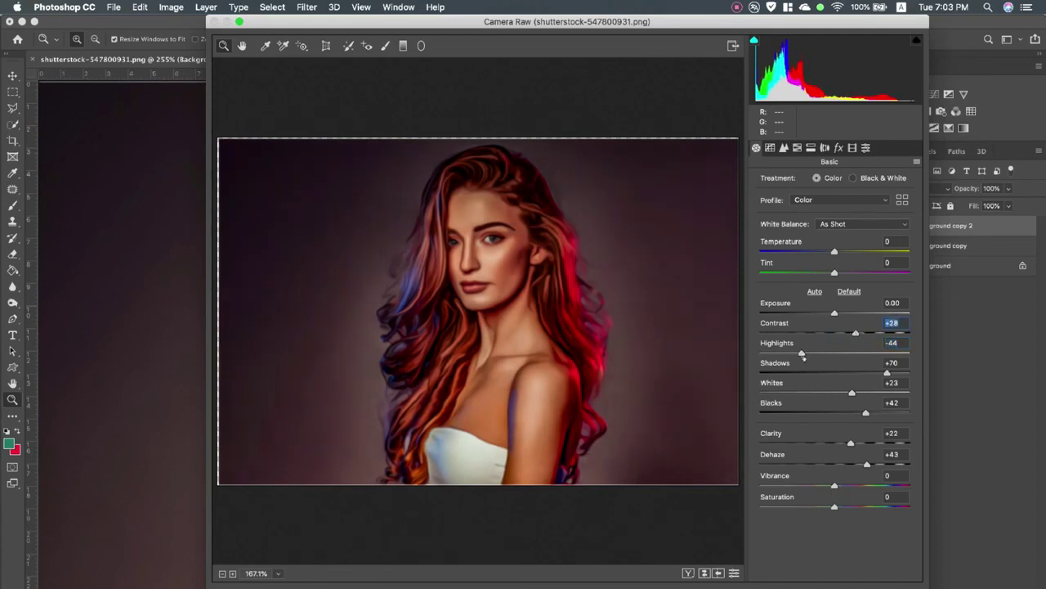
mouse_move(801, 352)
left_mouse_down()
mouse_move(831, 352)
mouse_move(811, 352)
left_mouse_up()
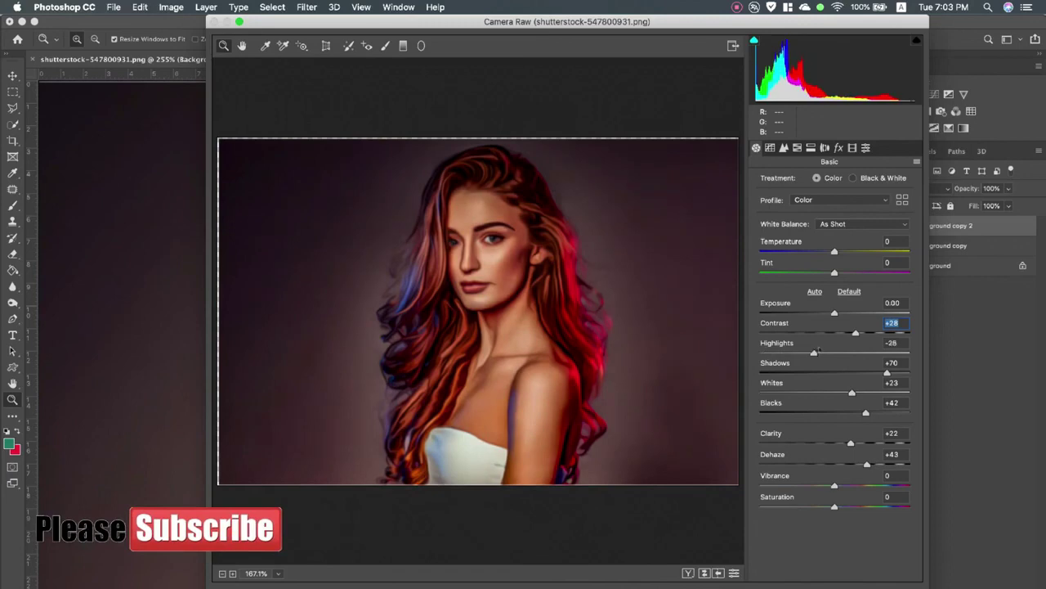
left_click_drag(811, 352, 814, 353)
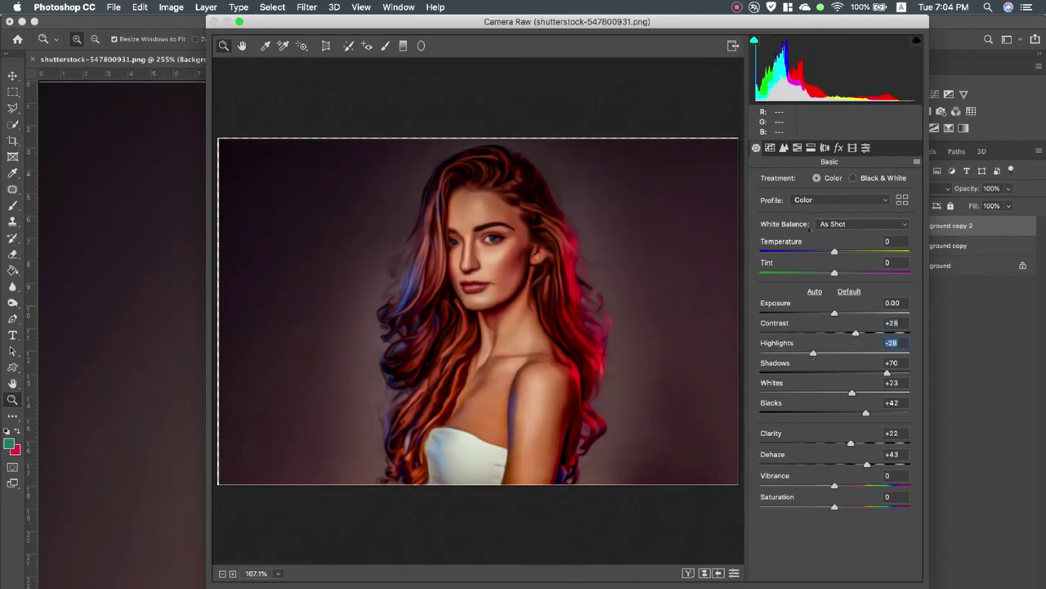
left_click(769, 147)
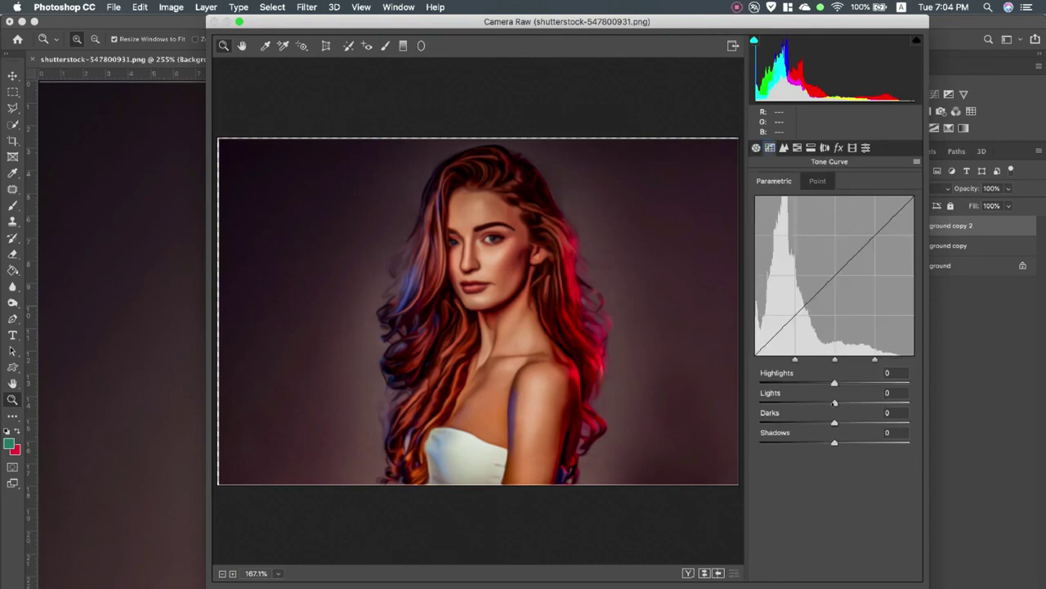
Raise tone curve Lights and Darks to +16, then set Sharpening Amount 73 and Luminance 22.
mouse_move(834, 403)
left_mouse_down()
mouse_move(859, 422)
mouse_move(832, 443)
left_mouse_up()
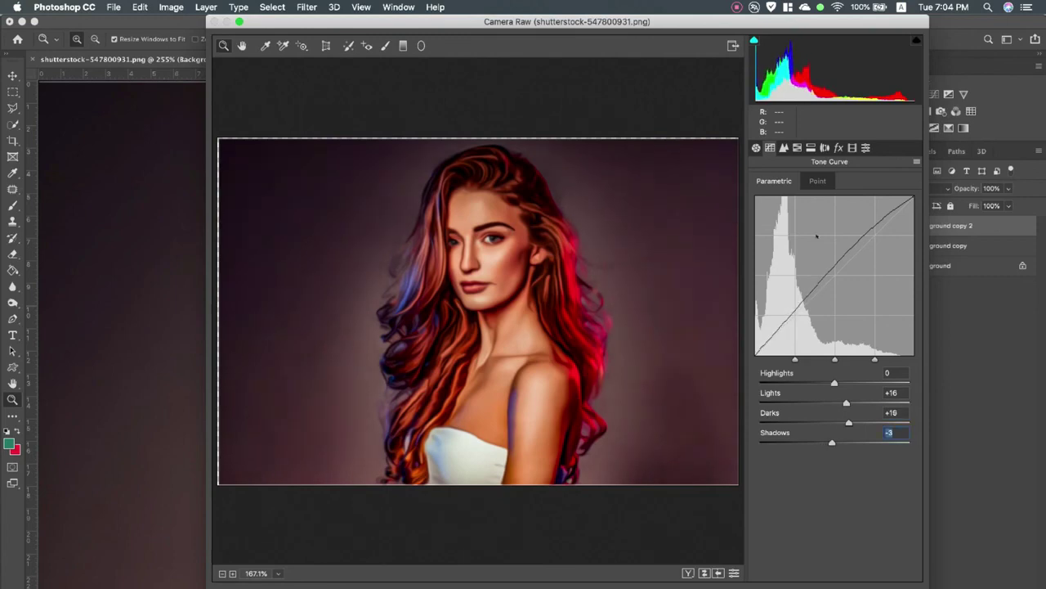
left_click(783, 148)
left_click_drag(769, 204, 834, 204)
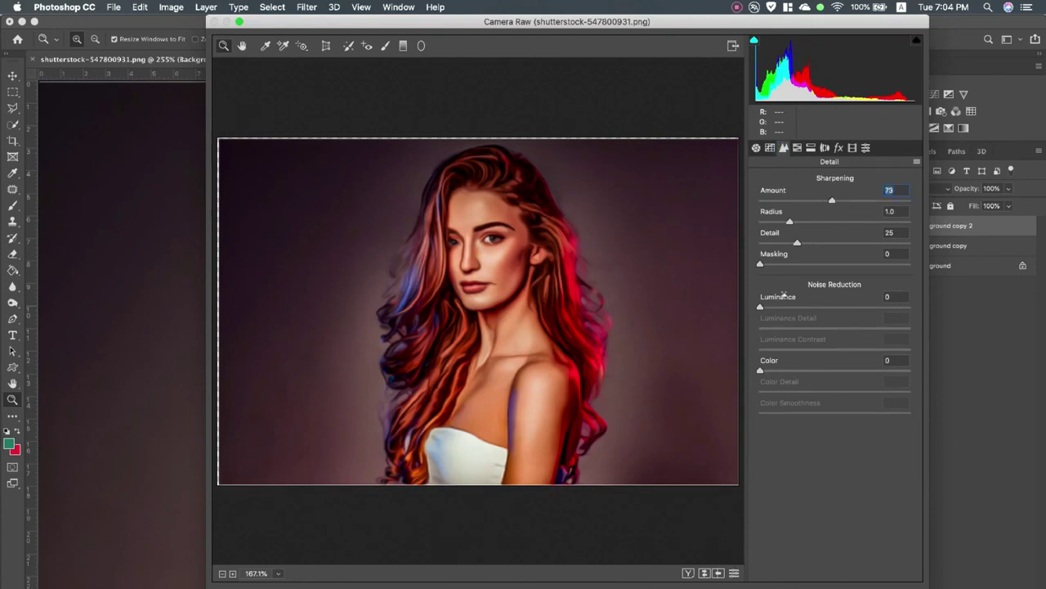
left_click_drag(760, 307, 793, 307)
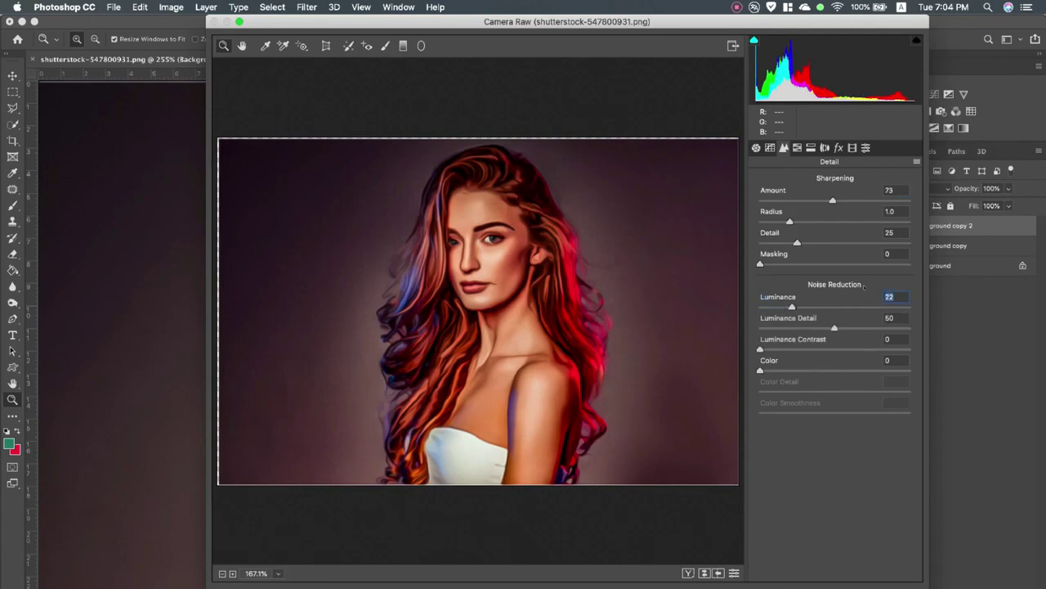
In HSL, desaturate the oranges to -18, the reds slightly, and the yellows strongly.
left_click(798, 147)
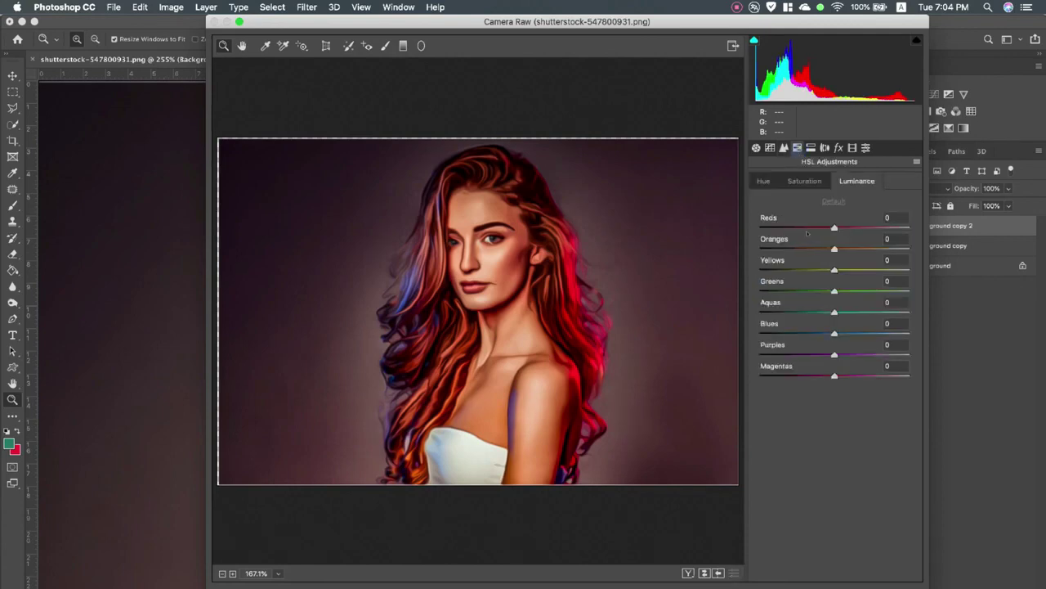
left_click(804, 181)
mouse_move(834, 248)
left_mouse_down()
mouse_move(821, 249)
mouse_move(815, 227)
left_mouse_up()
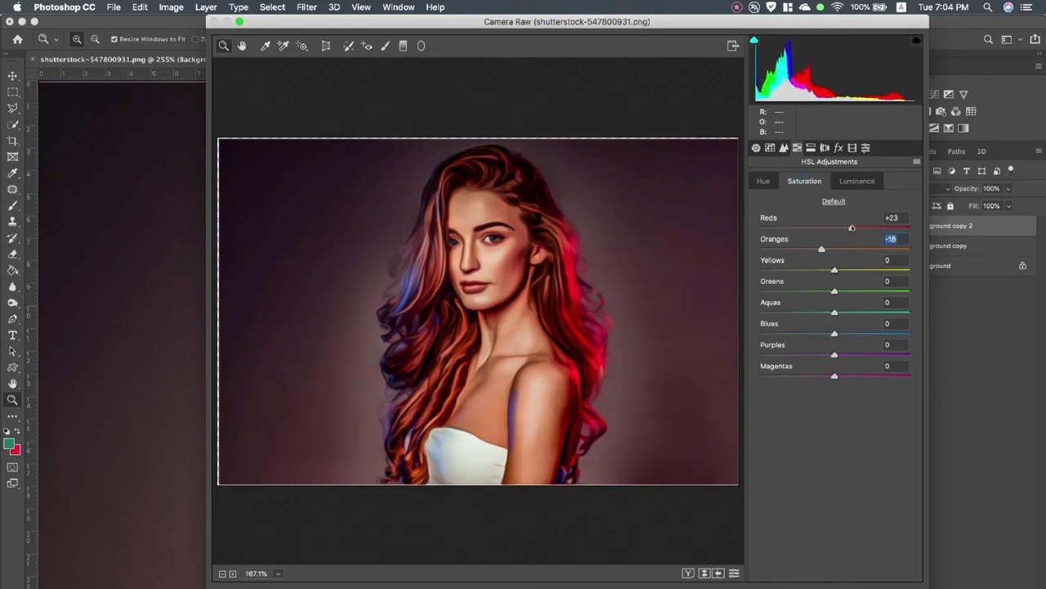
left_click_drag(816, 228, 823, 227)
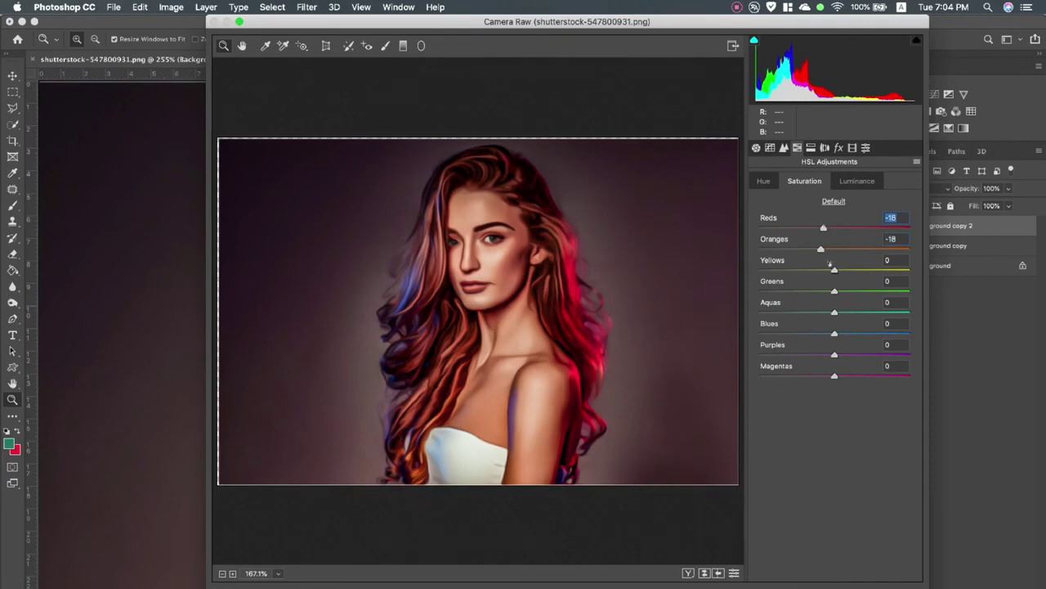
left_click_drag(834, 270, 787, 270)
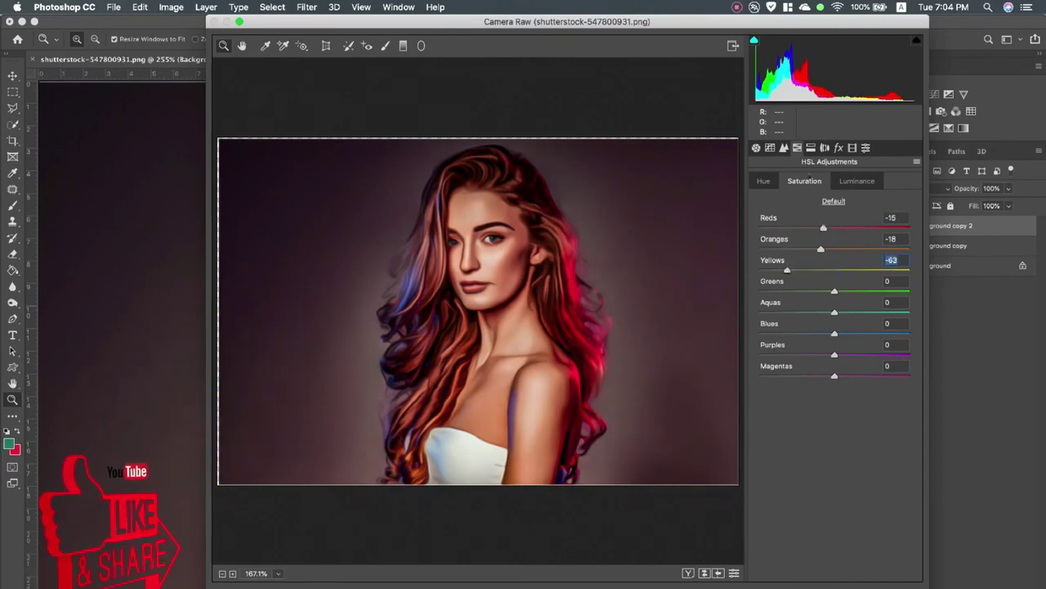
Brighten the orange and yellow HSL luminance.
left_click(856, 180)
left_click_drag(834, 248, 850, 249)
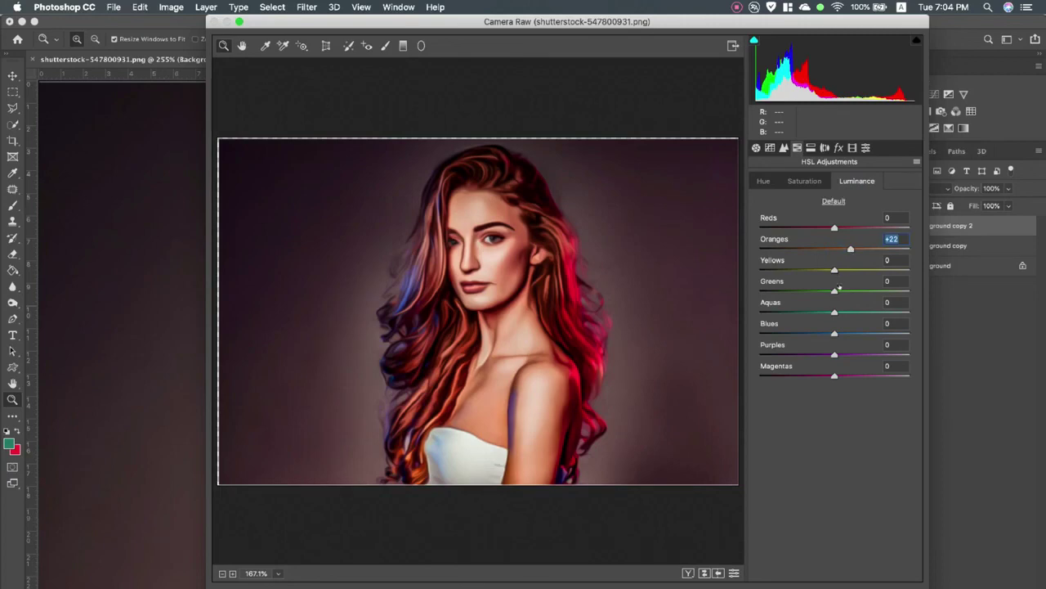
left_click_drag(834, 269, 864, 270)
Set HSL hues to Reds -22, Oranges +17 and Yellows -58.
left_click(765, 181)
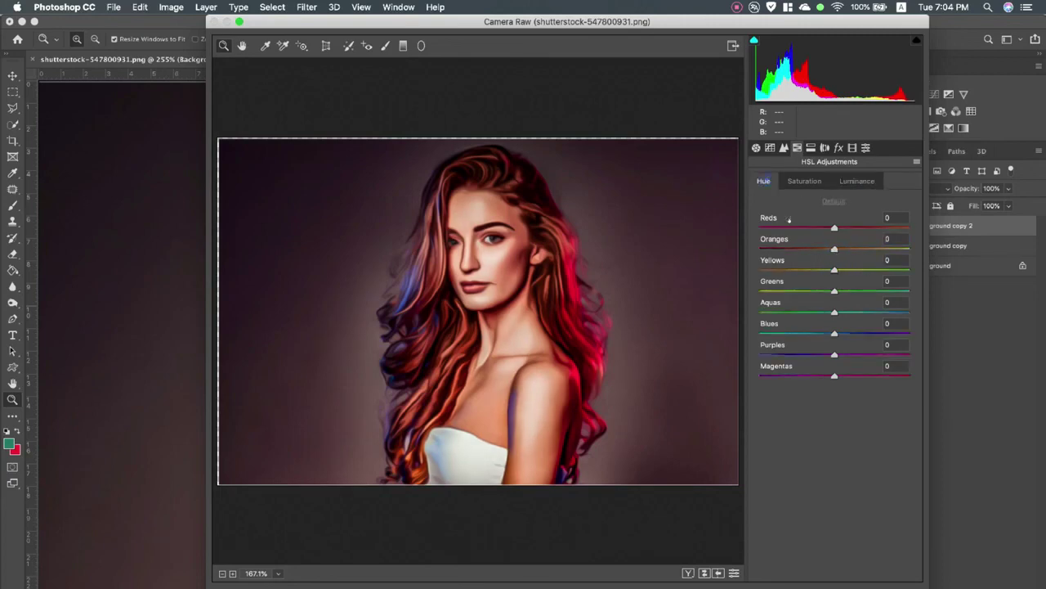
mouse_move(820, 270)
left_mouse_down()
mouse_move(790, 270)
mouse_move(811, 249)
mouse_move(847, 248)
left_mouse_up()
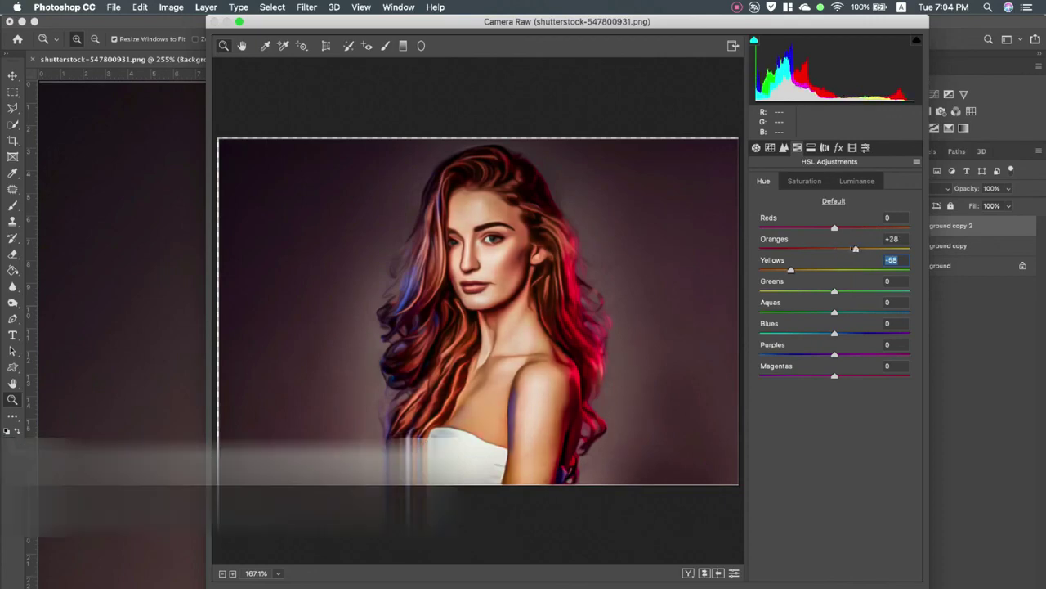
left_click(847, 249)
left_click_drag(835, 228, 818, 227)
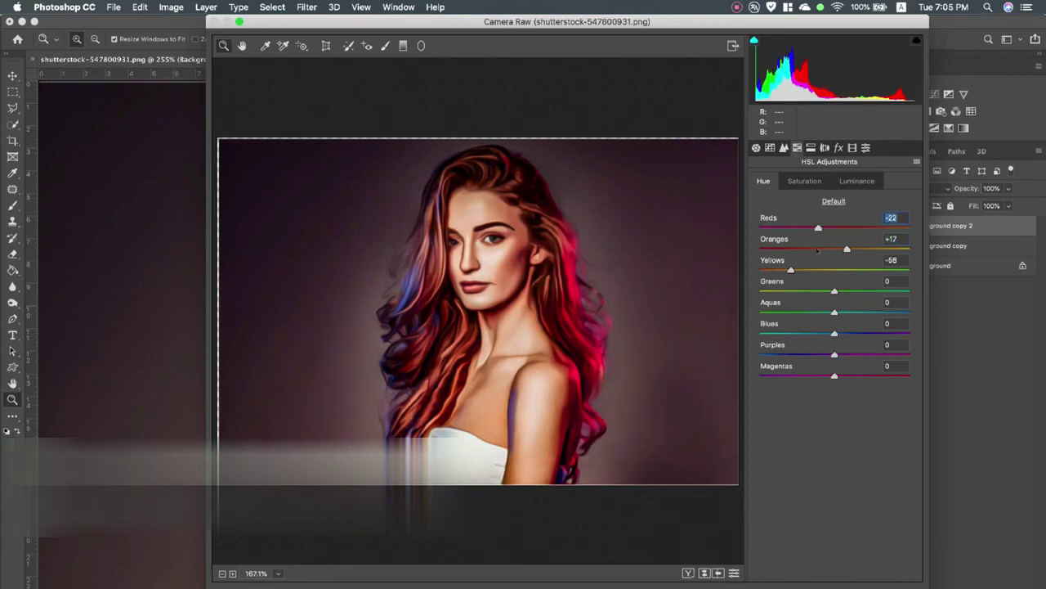
Split-tone highlights Hue 47/Saturation 16 and shadows Hue 41/Saturation 14, Balance -28.
left_click(811, 148)
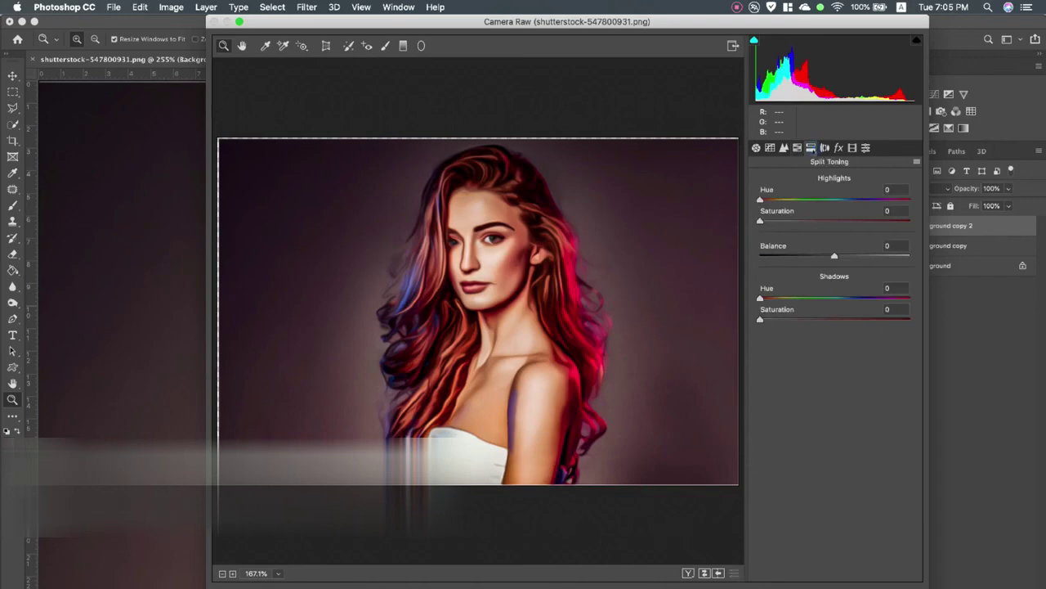
mouse_move(761, 199)
left_mouse_down()
mouse_move(779, 199)
mouse_move(784, 221)
left_mouse_up()
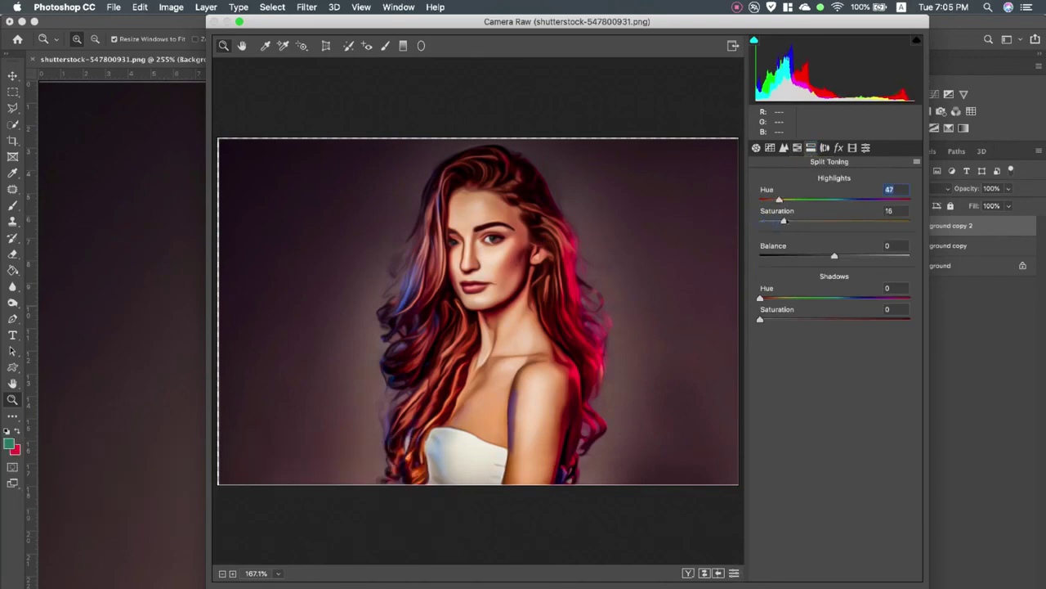
mouse_move(834, 256)
left_mouse_down()
mouse_move(793, 255)
mouse_move(811, 255)
left_mouse_up()
left_click_drag(761, 298, 776, 298)
key("Tab")
mouse_move(760, 319)
left_mouse_down()
mouse_move(791, 319)
mouse_move(779, 318)
left_mouse_up()
key("Tab")
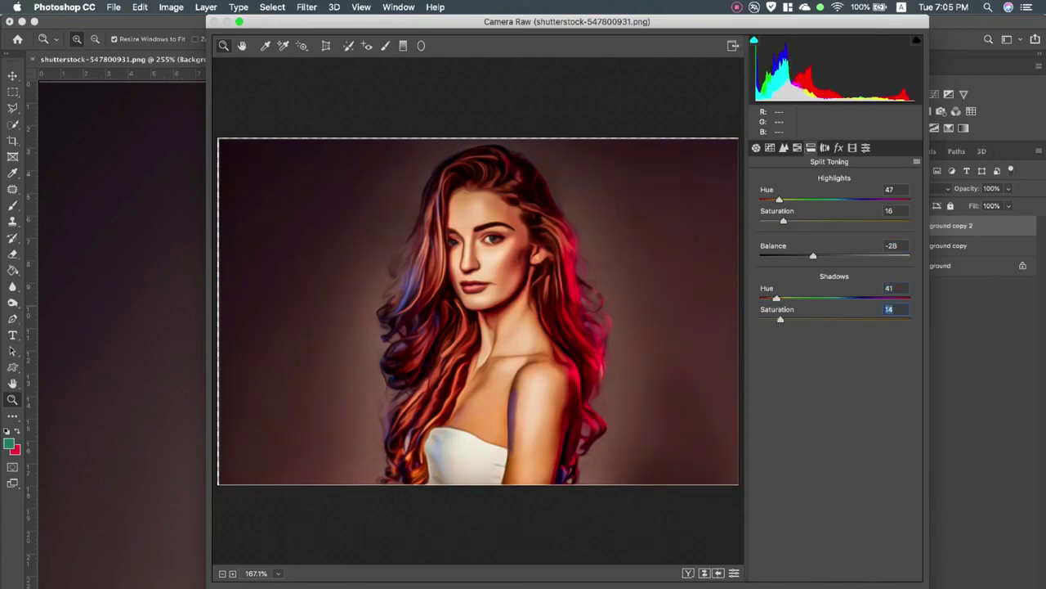
left_click(825, 147)
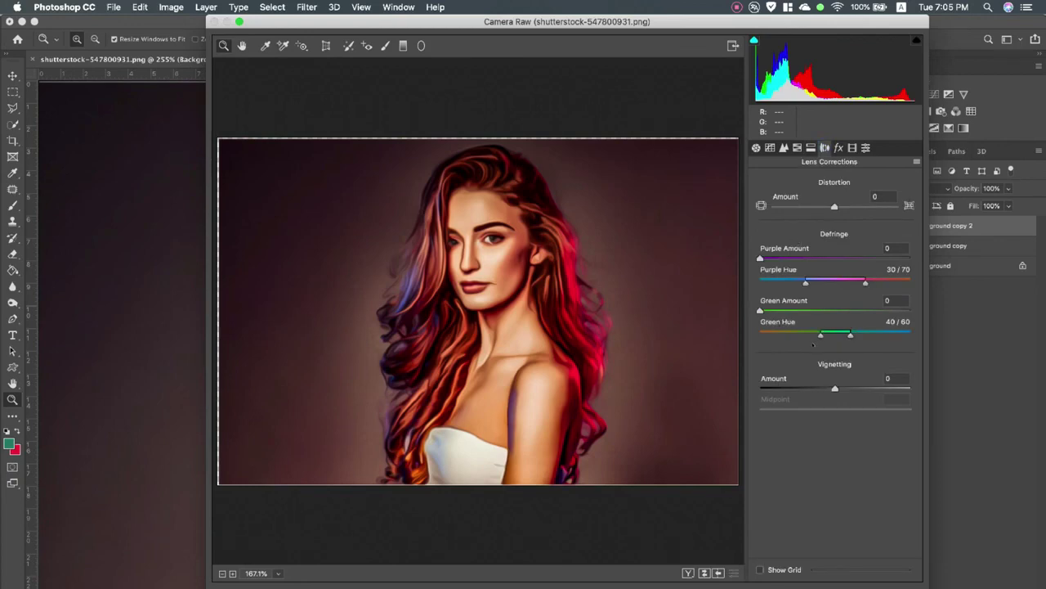
left_click(838, 148)
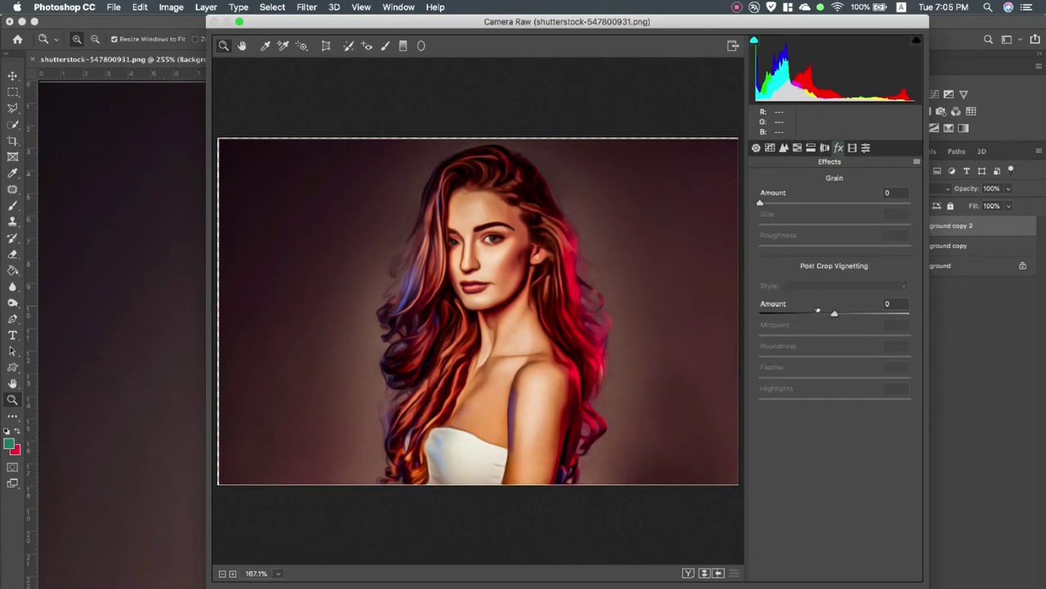
Set Calibration Red Primary Hue +14 and Saturation -36, and apply the Camera Raw edits.
left_click(852, 147)
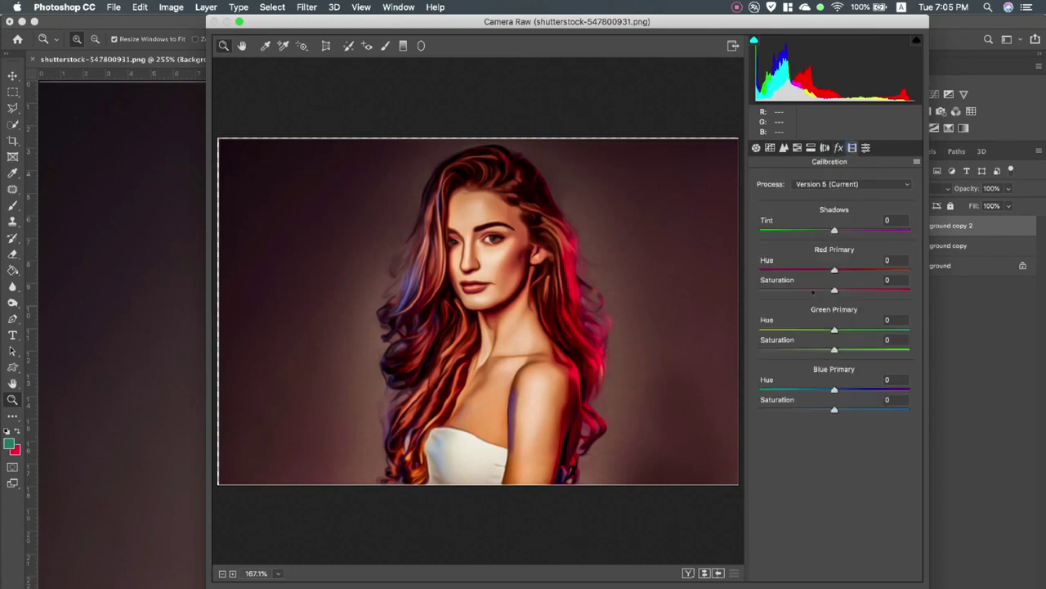
mouse_move(835, 271)
left_mouse_down()
mouse_move(809, 271)
mouse_move(851, 270)
mouse_move(828, 291)
mouse_move(806, 290)
mouse_move(845, 270)
left_mouse_up()
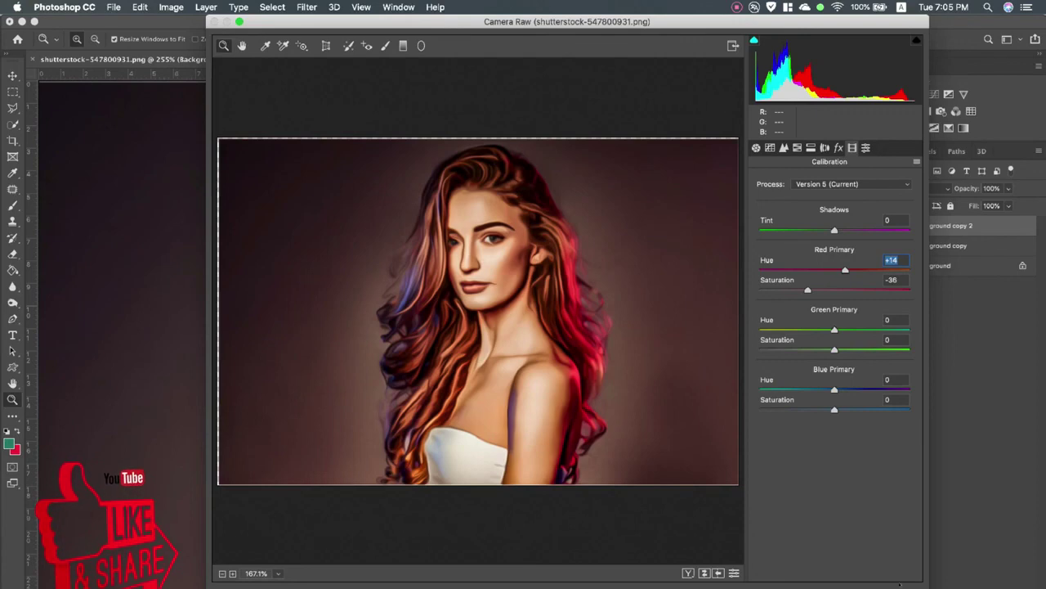
key("Return")
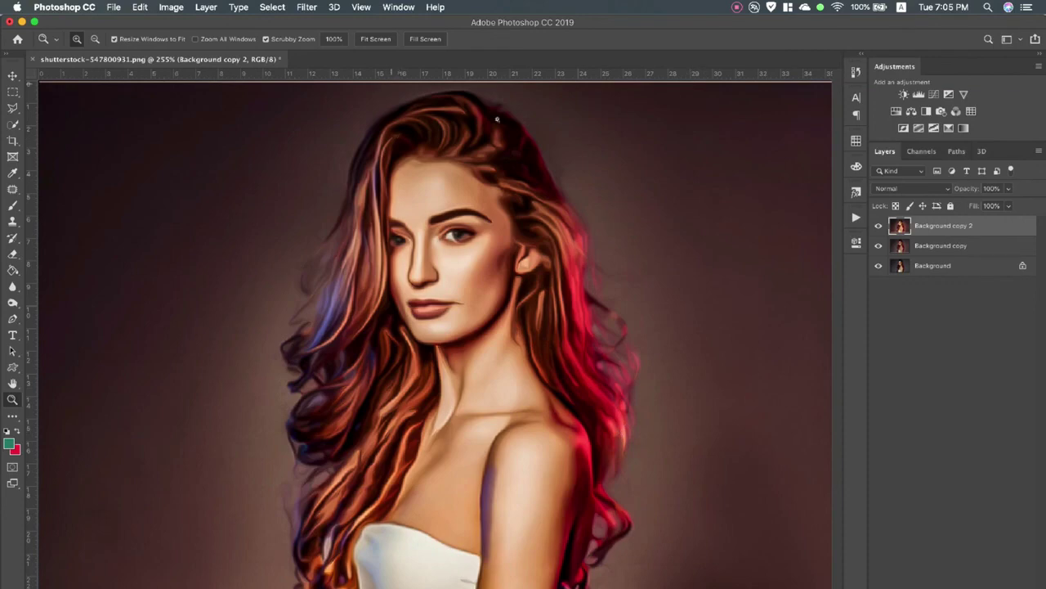
Duplicate Background copy 2 and add a Selective Color layer reducing yellow and magenta in Reds.
left_click_drag(923, 229, 920, 582)
left_click(948, 583)
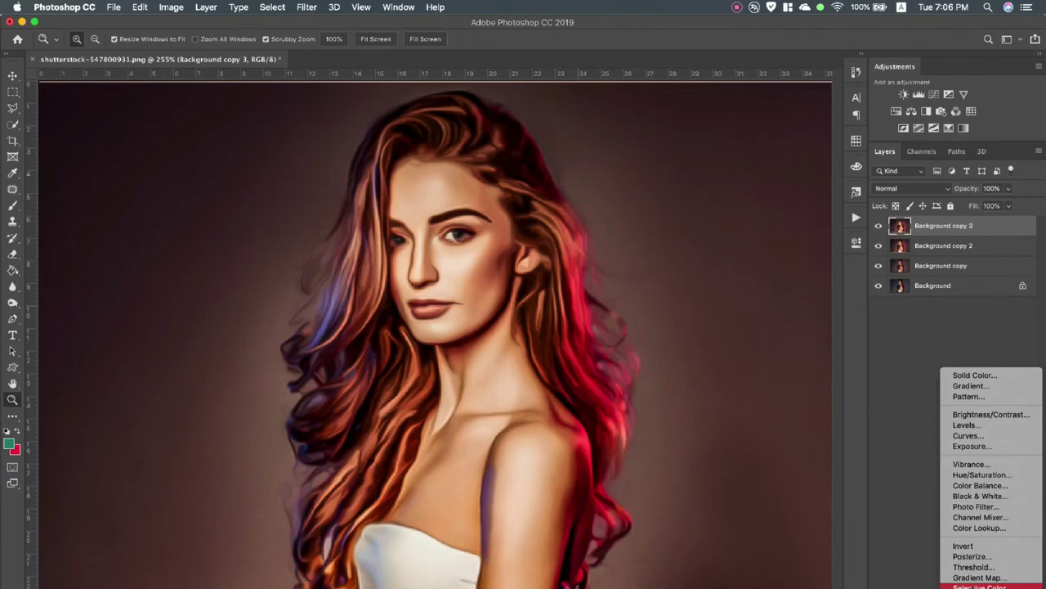
left_click(978, 586)
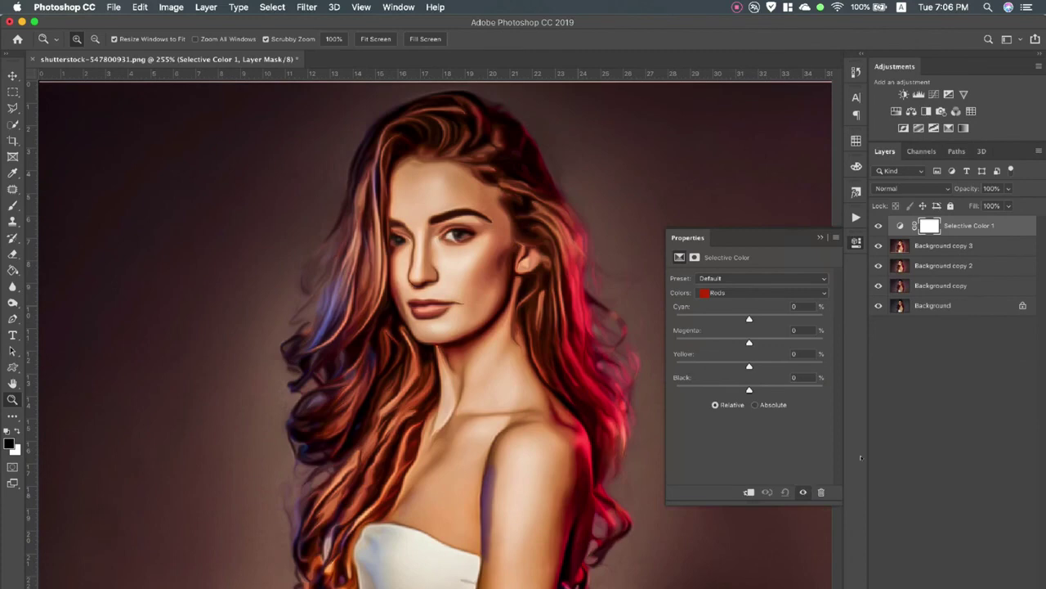
mouse_move(749, 366)
left_mouse_down()
mouse_move(722, 389)
mouse_move(757, 391)
left_mouse_up()
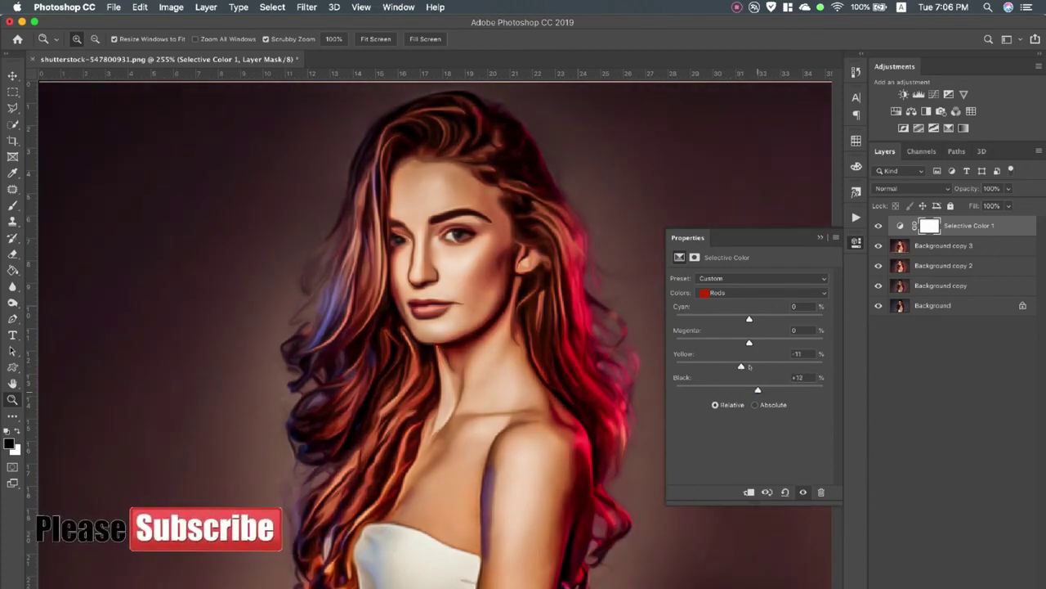
mouse_move(749, 342)
left_mouse_down()
mouse_move(726, 343)
mouse_move(744, 343)
mouse_move(739, 318)
mouse_move(724, 318)
left_mouse_up()
Set Selective Color Yellows to Cyan -27, Magenta -22, Yellow -14, Black +16.
left_click(729, 292)
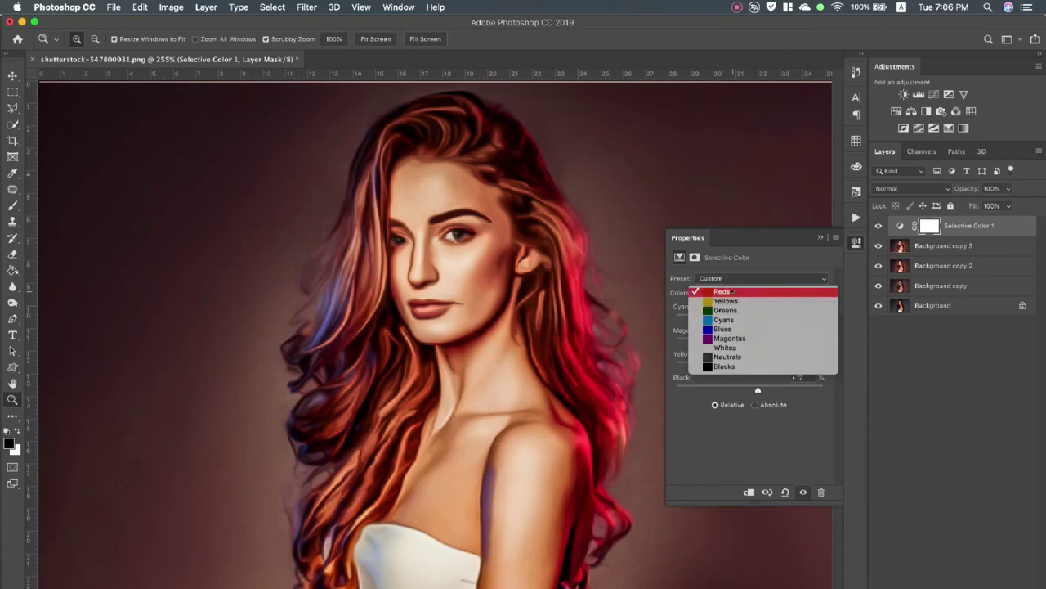
left_click(729, 303)
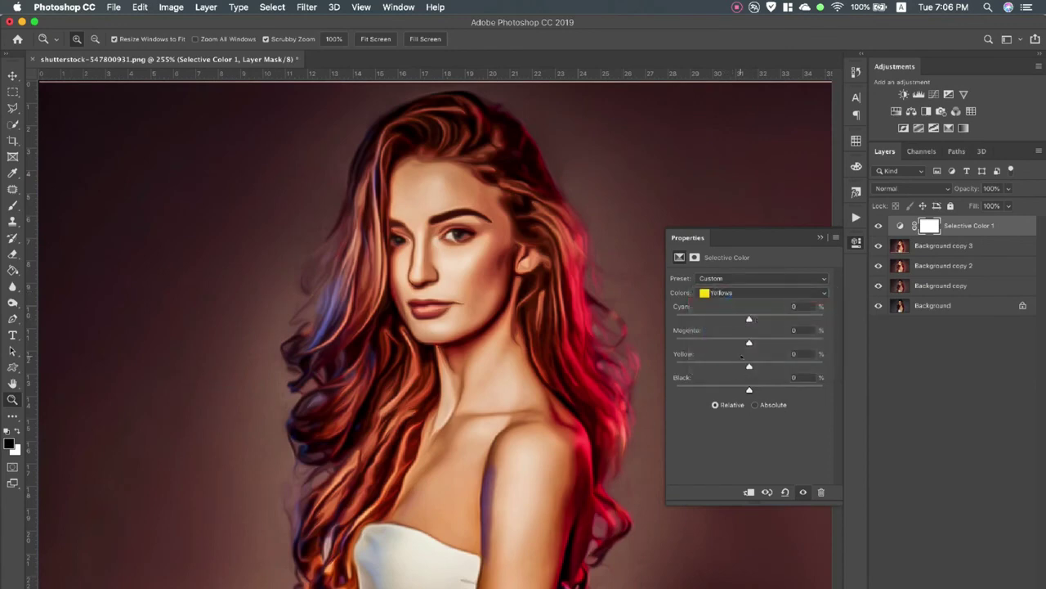
mouse_move(749, 365)
left_mouse_down()
mouse_move(726, 365)
mouse_move(785, 366)
mouse_move(735, 367)
mouse_move(717, 390)
mouse_move(782, 390)
mouse_move(725, 390)
mouse_move(737, 390)
left_mouse_up()
left_click_drag(749, 343, 733, 343)
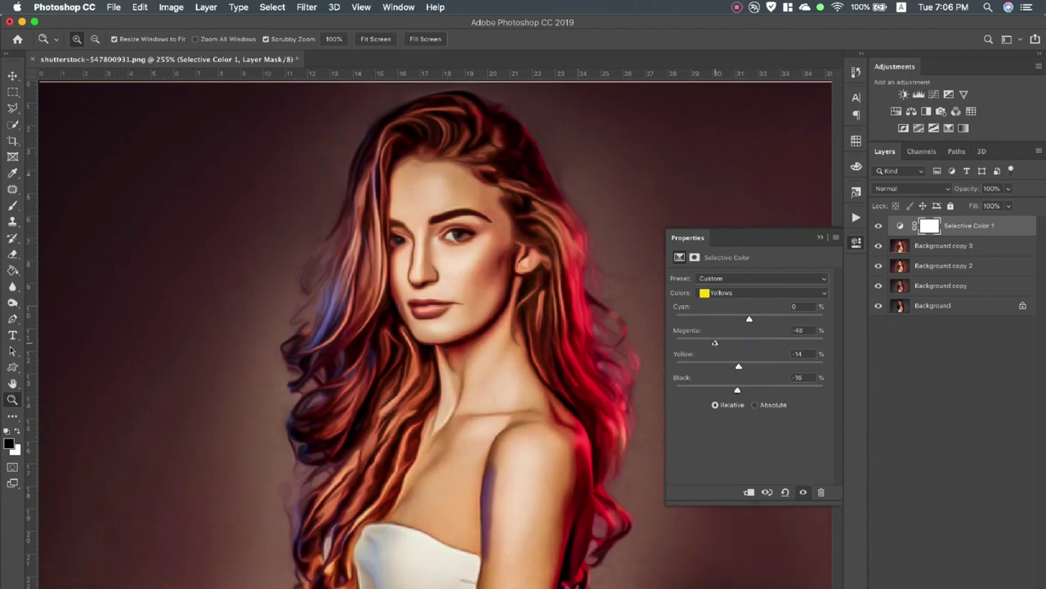
left_click_drag(749, 319, 729, 319)
left_click(821, 237)
left_click(946, 585)
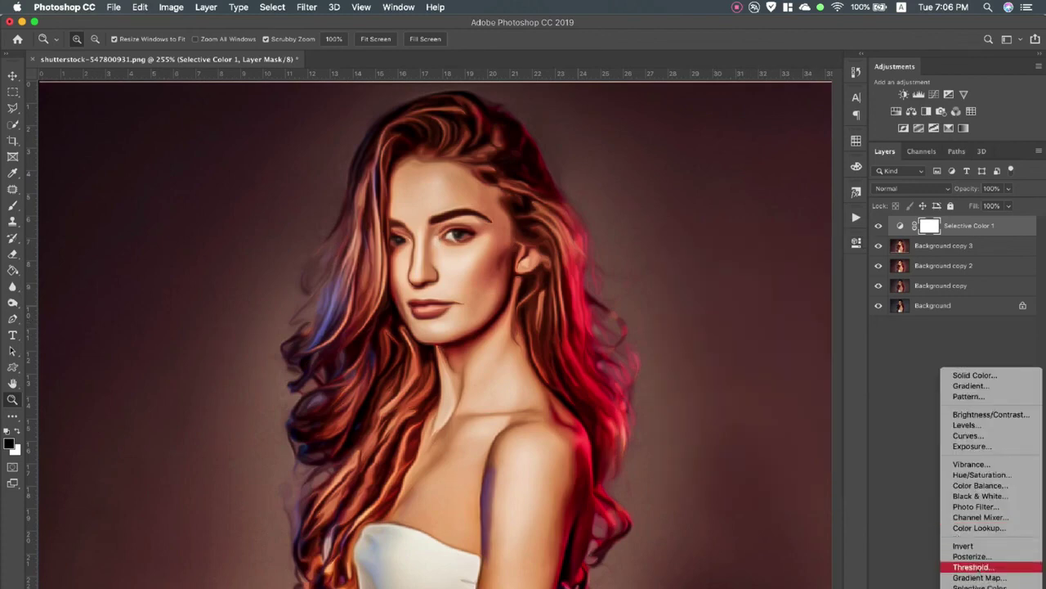
Add a Channel Mixer layer and trim green and blue in the Red output channel.
left_click(980, 517)
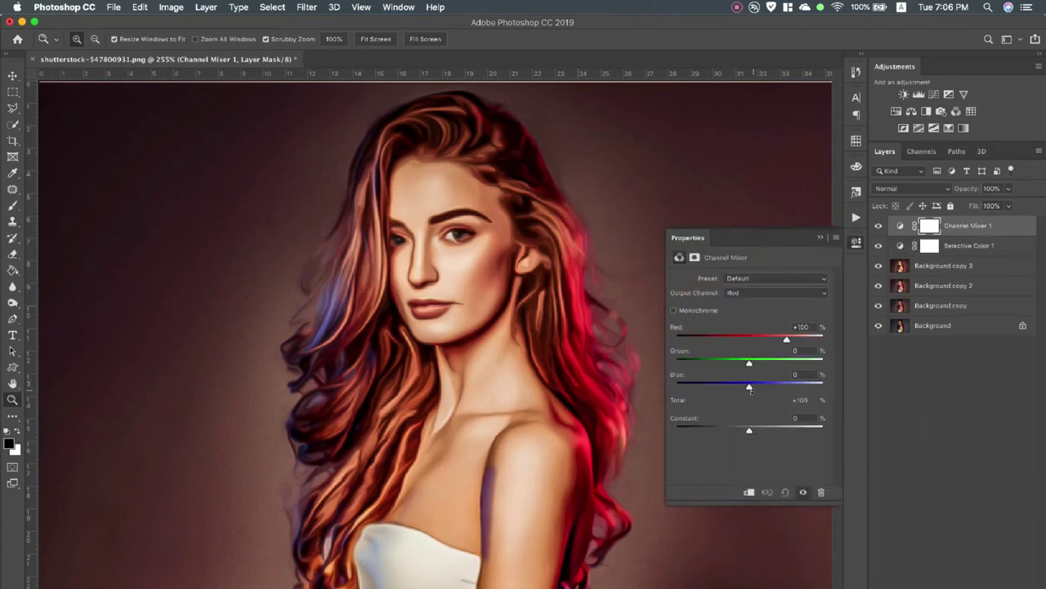
left_click_drag(786, 339, 787, 339)
mouse_move(749, 362)
left_mouse_down()
mouse_move(740, 362)
mouse_move(750, 362)
mouse_move(747, 385)
left_mouse_up()
left_click_drag(747, 385, 746, 385)
mouse_move(749, 430)
left_mouse_down()
mouse_move(761, 430)
mouse_move(745, 430)
left_mouse_up()
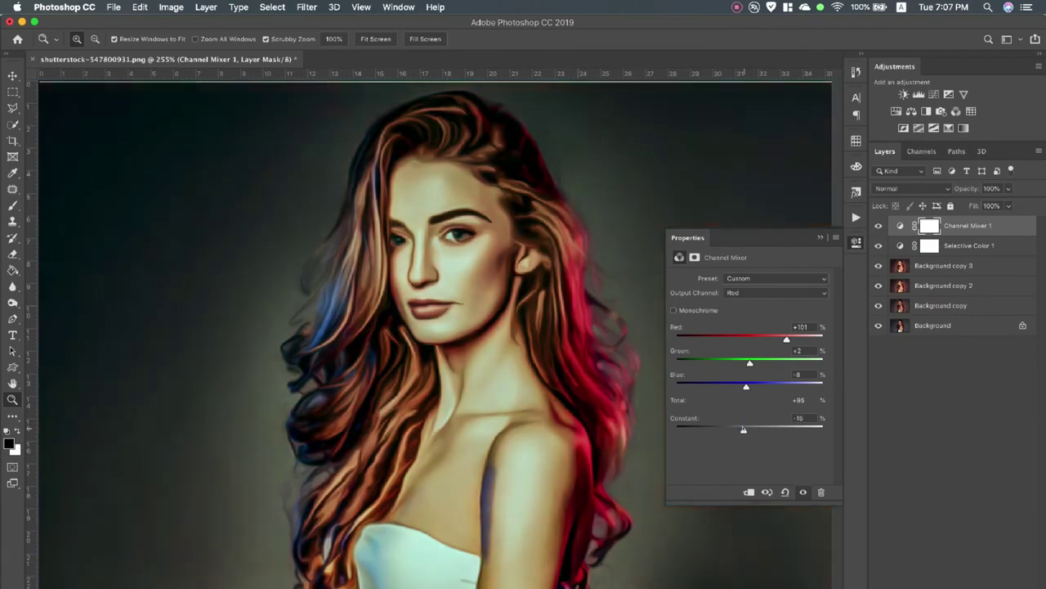
left_click_drag(745, 430, 749, 430)
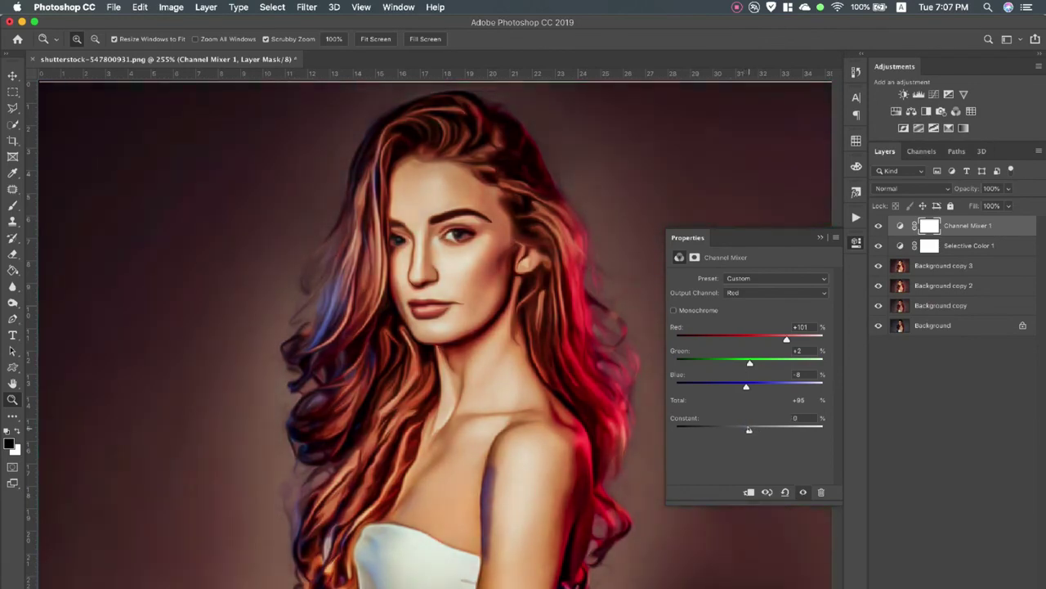
Set the Green output channel to Red +7 and Green +99, trimming Blue slightly.
left_click(762, 292)
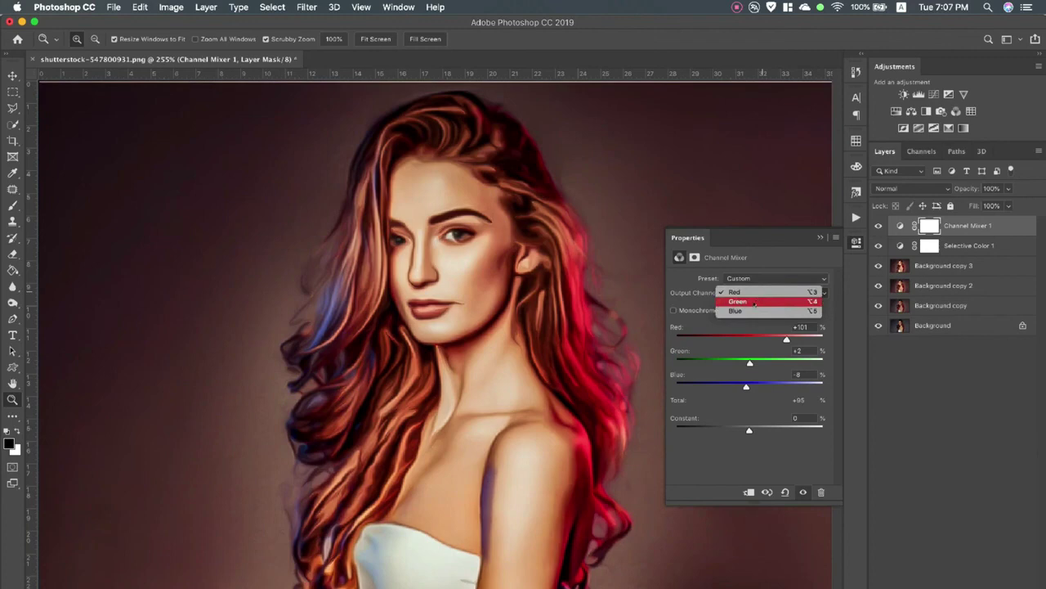
left_click(756, 302)
left_click_drag(787, 363, 752, 338)
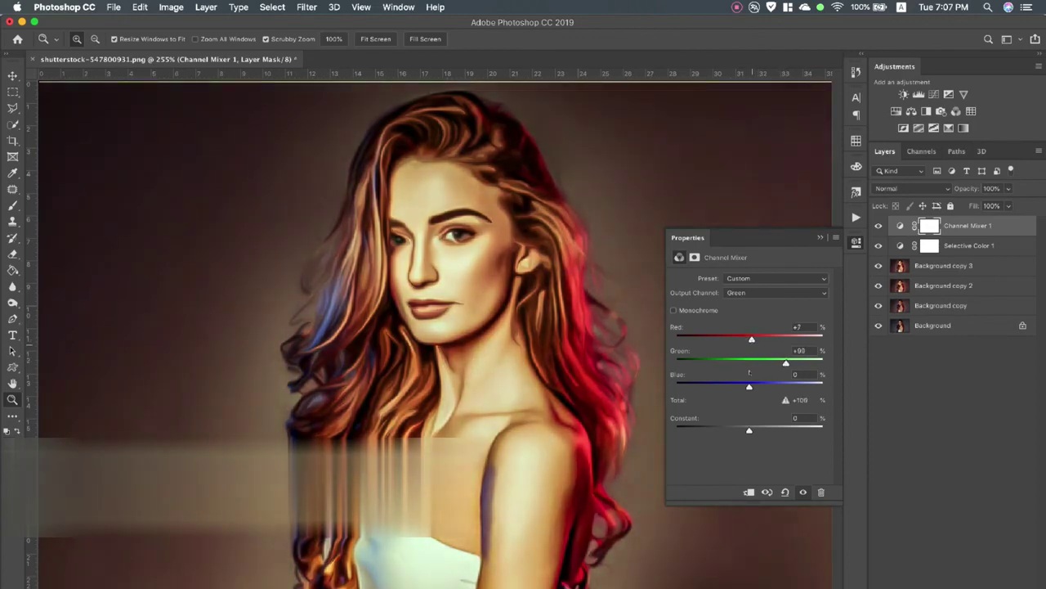
left_click_drag(750, 386, 748, 385)
left_click(820, 238)
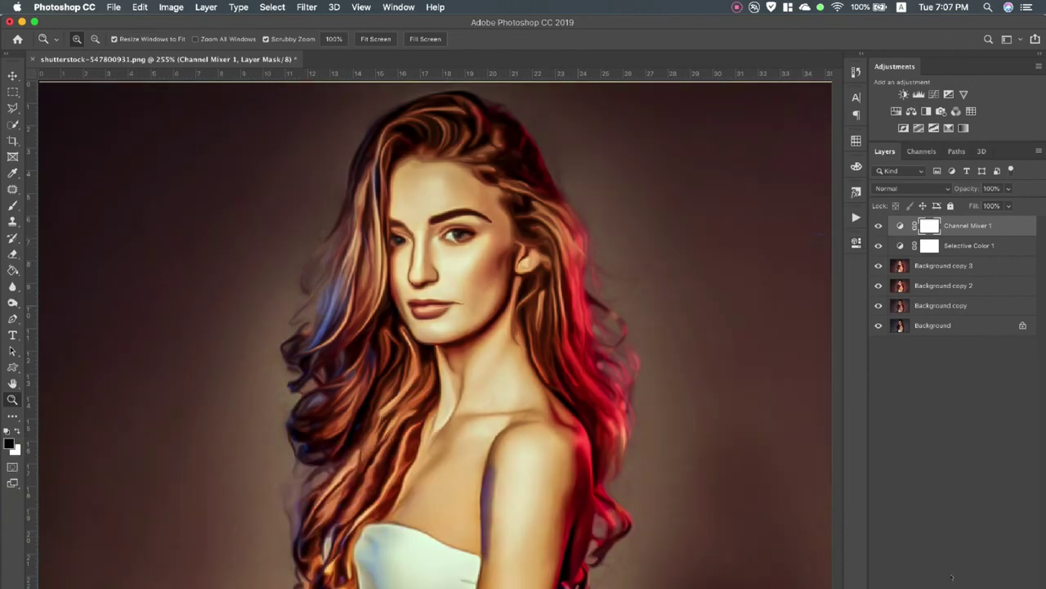
left_click(952, 584)
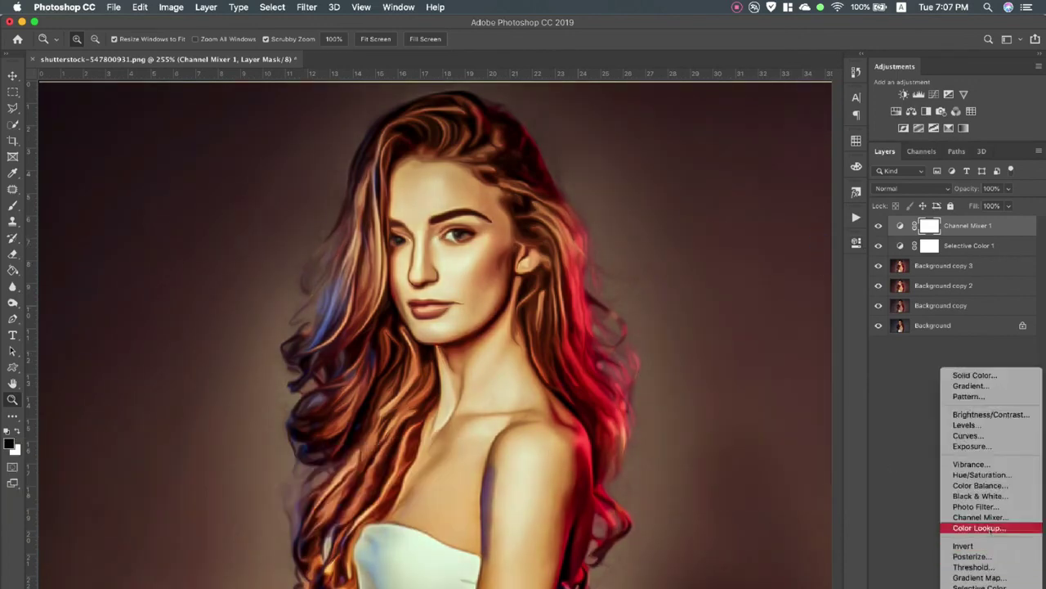
Add a Color Lookup layer using the Fuji ETERNA 250D Fuji 3510 LUT.
left_click(991, 529)
left_click(763, 279)
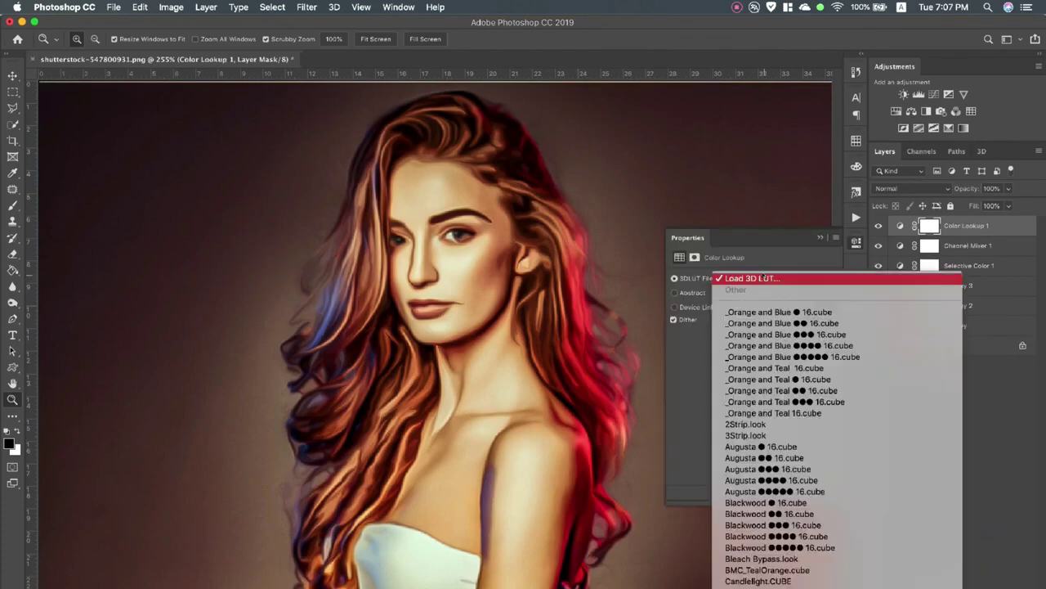
scroll(764, 495, "down", 5)
scroll(764, 495, "down", 5)
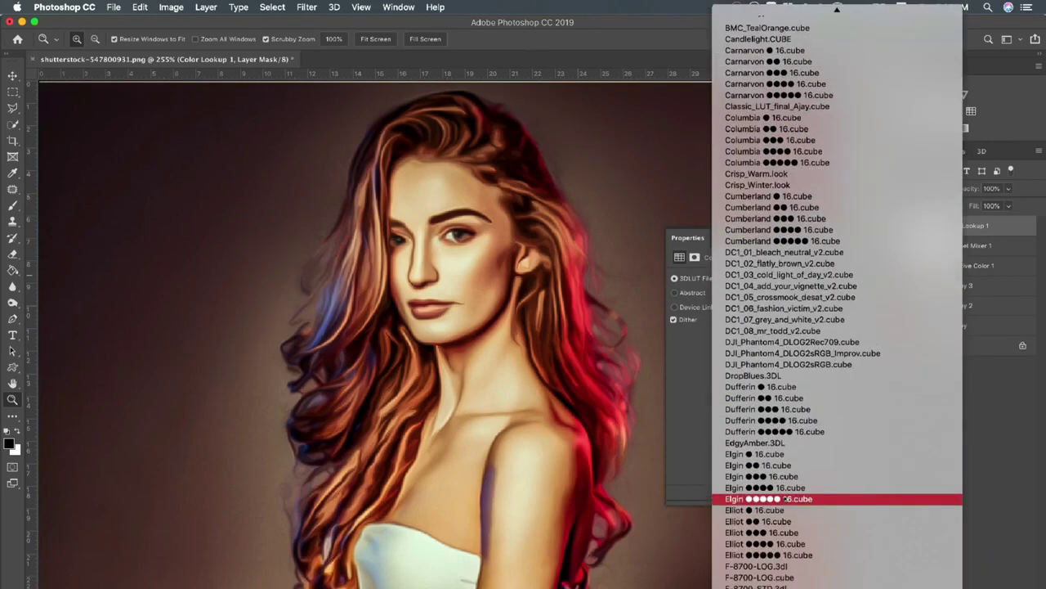
scroll(777, 497, "down", 5)
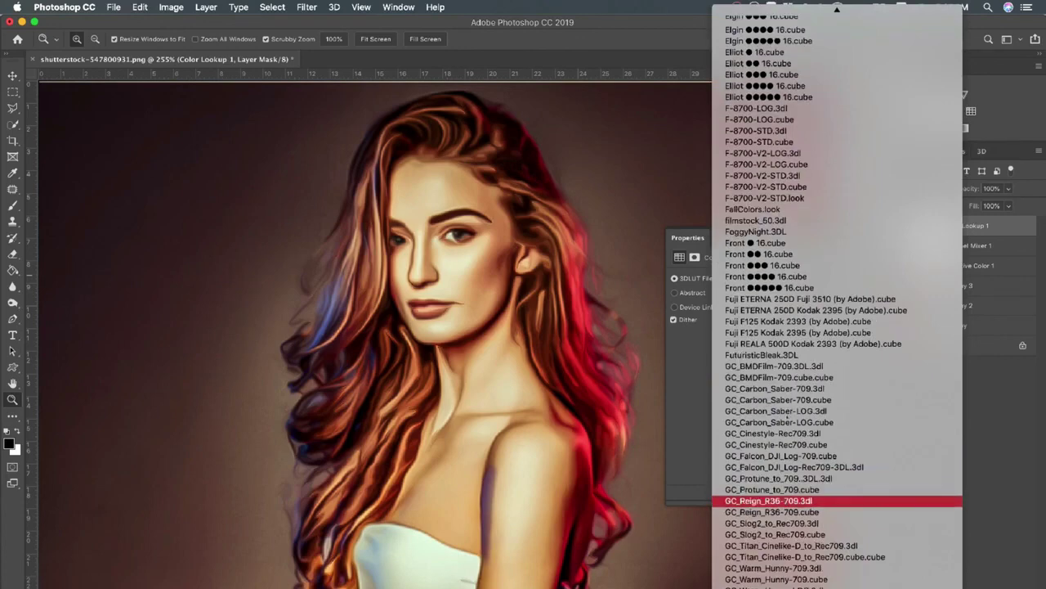
left_click(788, 300)
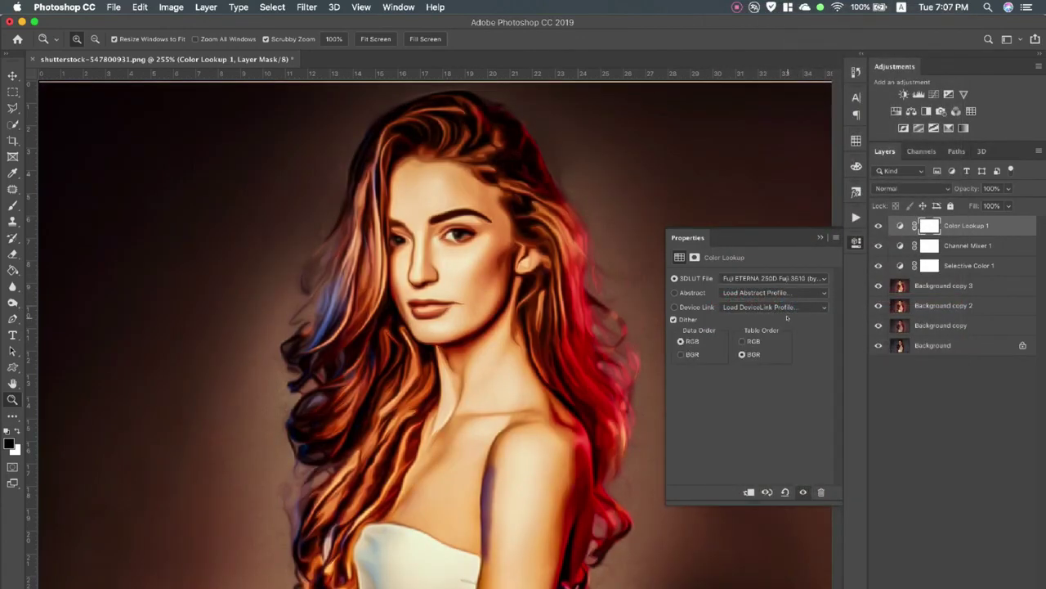
Try alternate Data and Table Order options, ending on RGB data and BGR table order.
left_click(682, 354)
left_click(681, 341)
left_click(742, 341)
left_click(743, 354)
left_click(742, 341)
left_click(681, 354)
left_click(681, 341)
left_click(742, 354)
Try Fuji ETERNA 250D Kodak 2395, F125 Kodak 2393/2395 LUTs, settling on Fuji REALA 500D Kodak 2393.
left_click(782, 278)
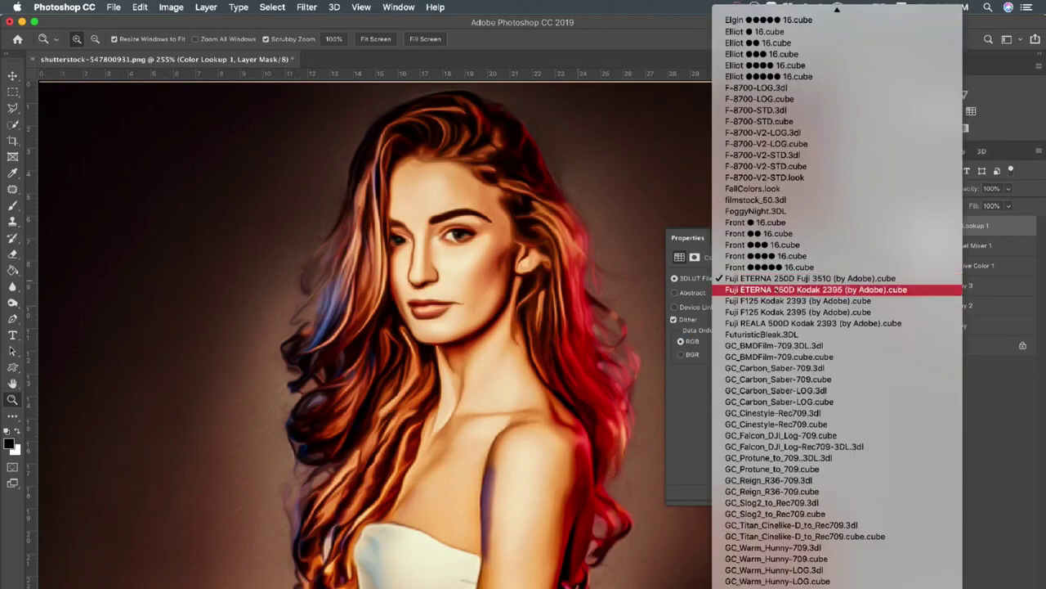
left_click(781, 290)
left_click(764, 279)
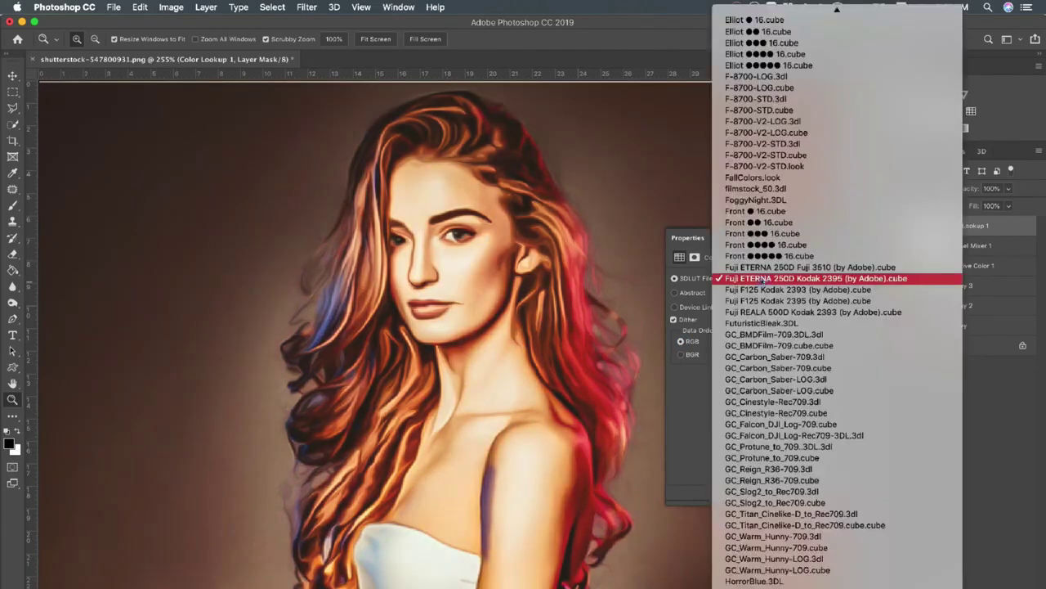
left_click(760, 290)
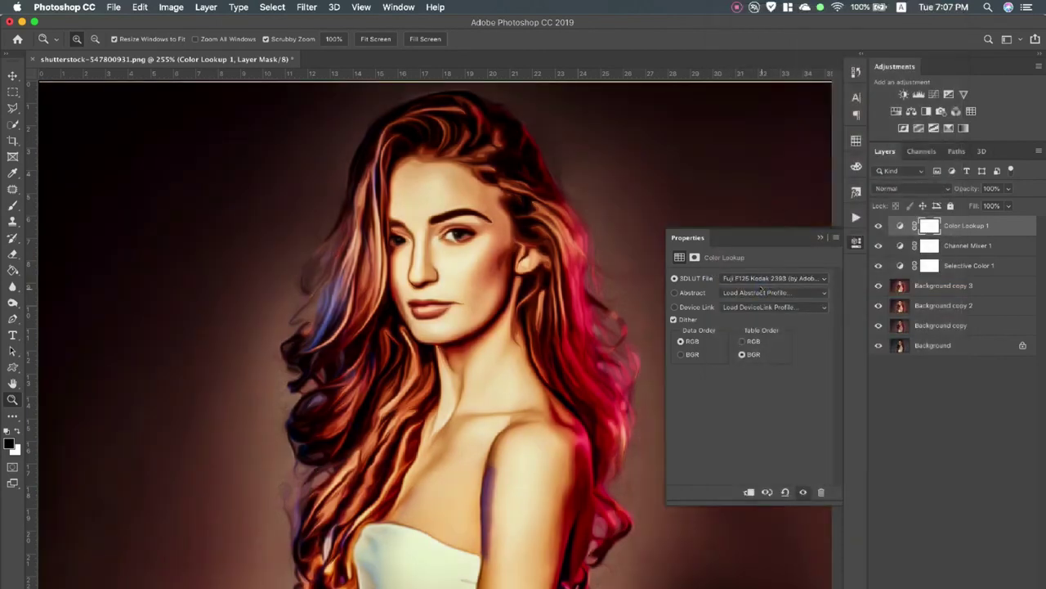
left_click(764, 278)
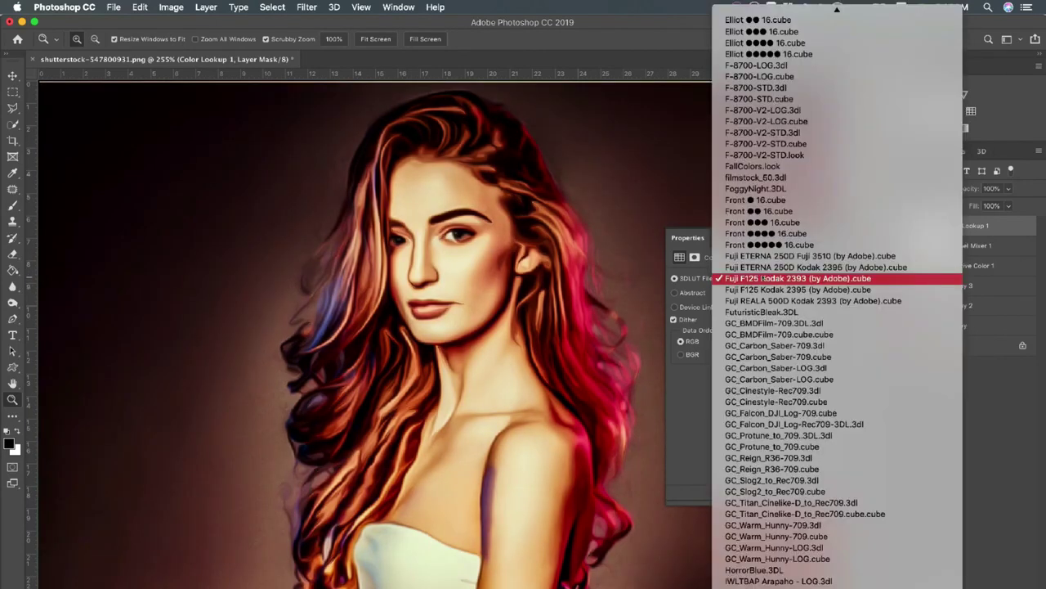
left_click(765, 290)
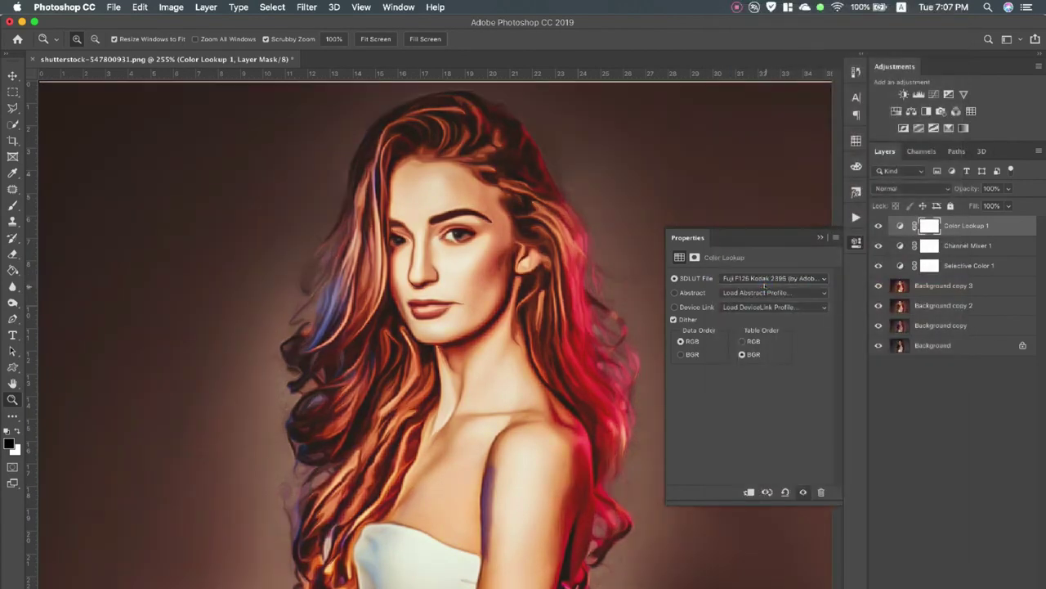
left_click(765, 282)
left_click(768, 289)
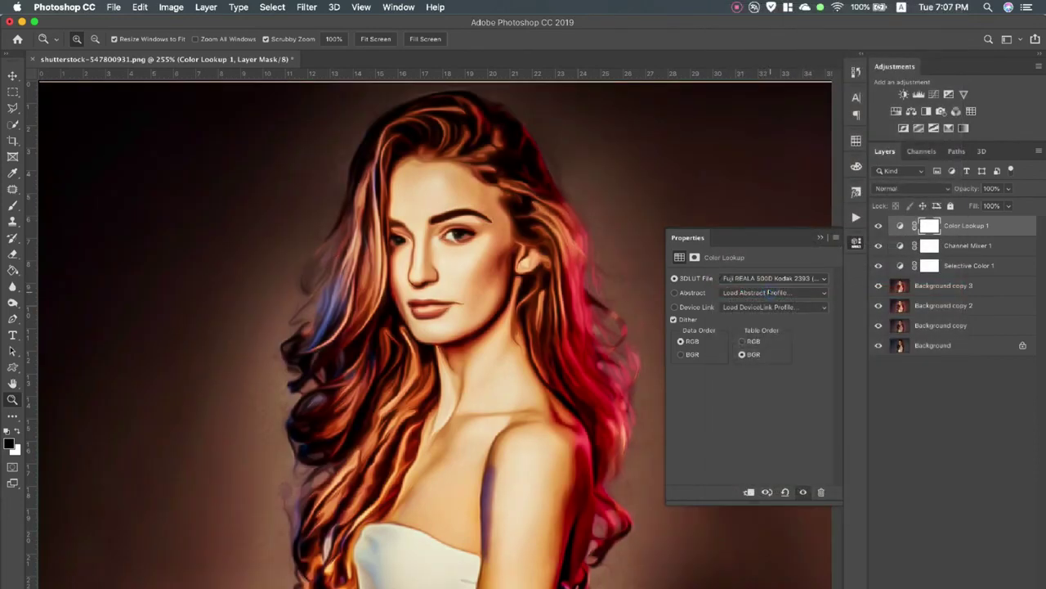
Toggle the Color Lookup layer to compare before and after, then close Properties.
left_click(879, 226)
left_click(878, 226)
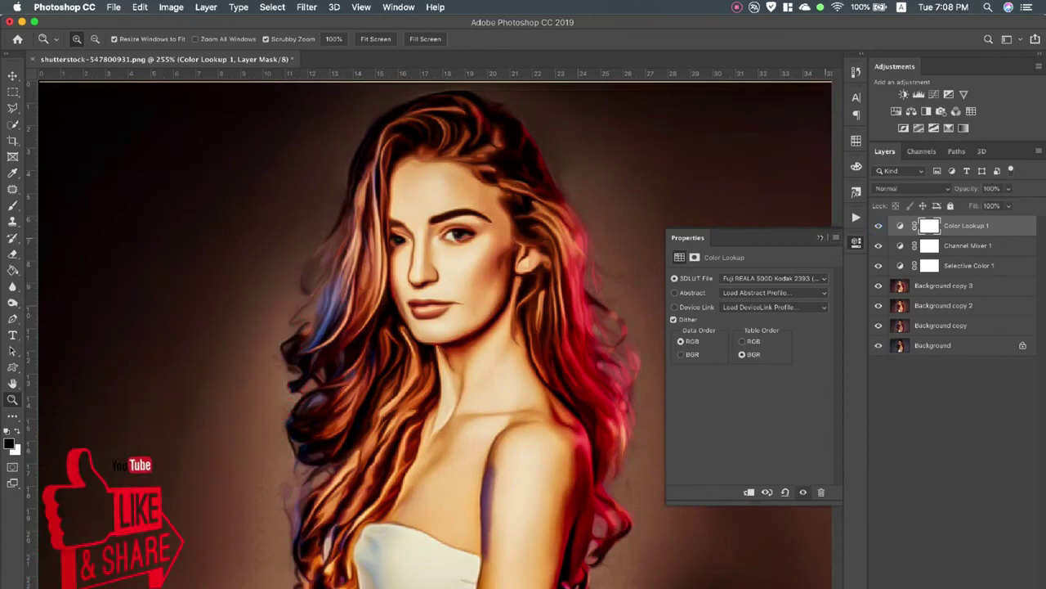
left_click(856, 242)
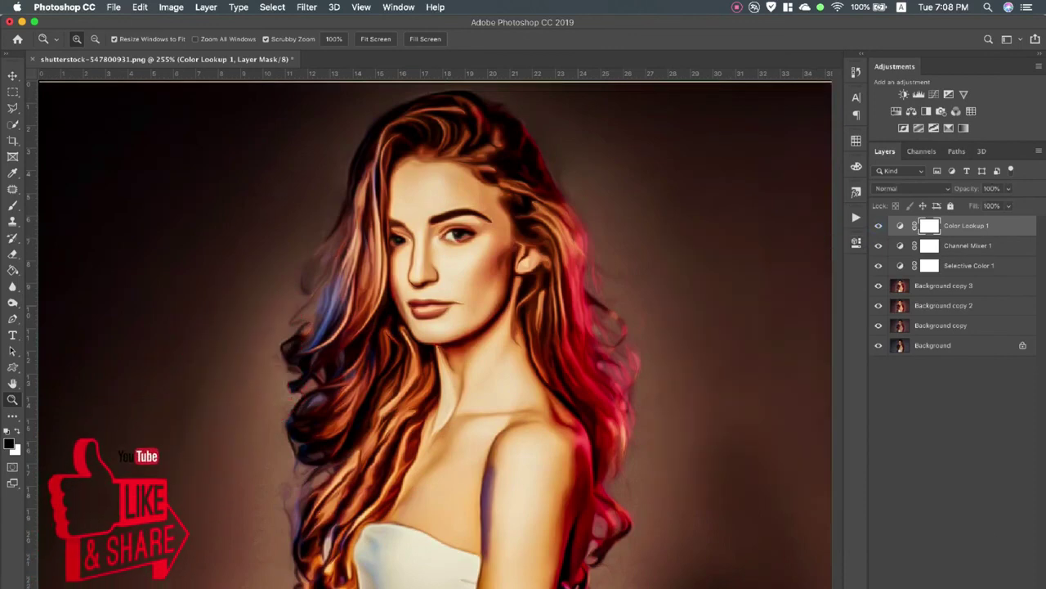
left_click(942, 368)
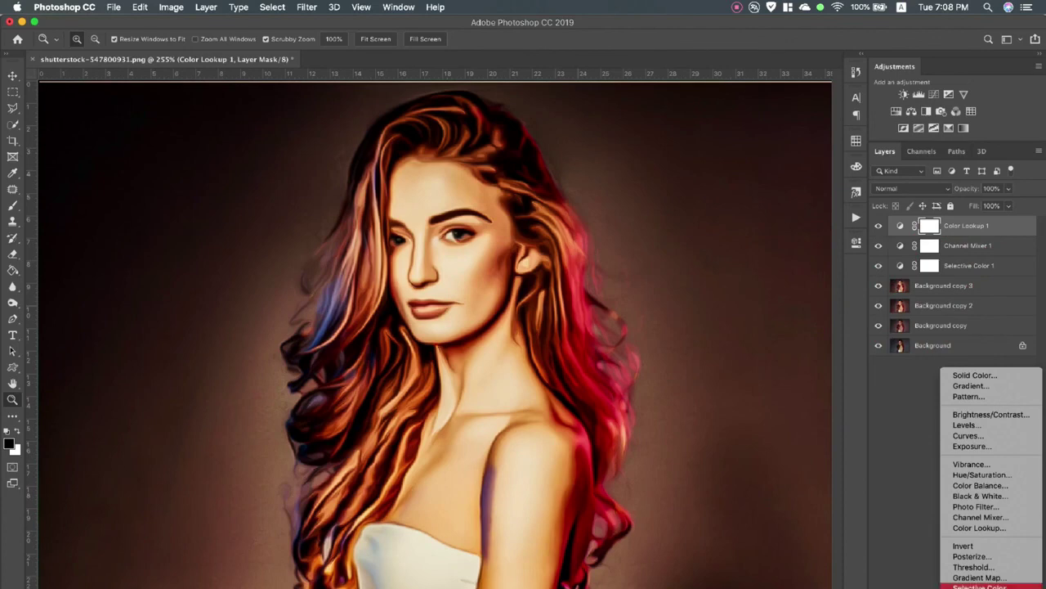
Add a Posterize adjustment layer, then delete it.
left_click(978, 557)
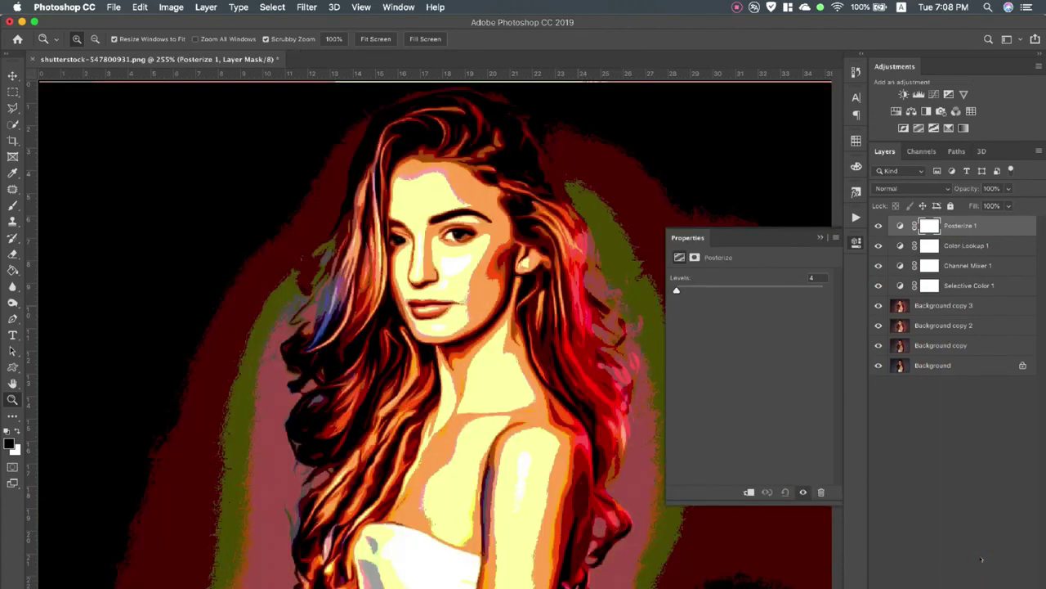
right_click(952, 226)
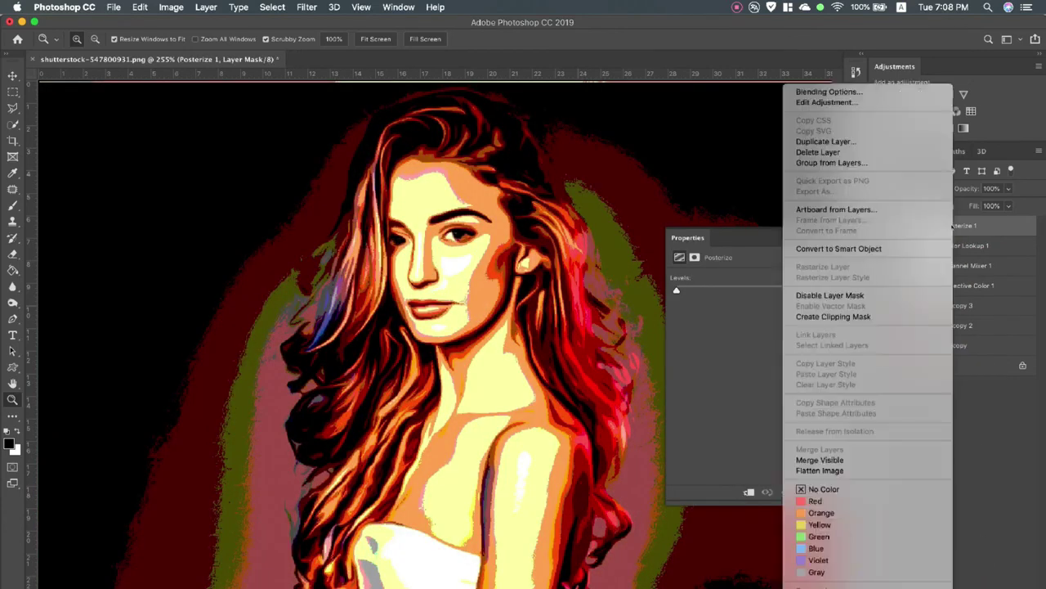
left_click(818, 152)
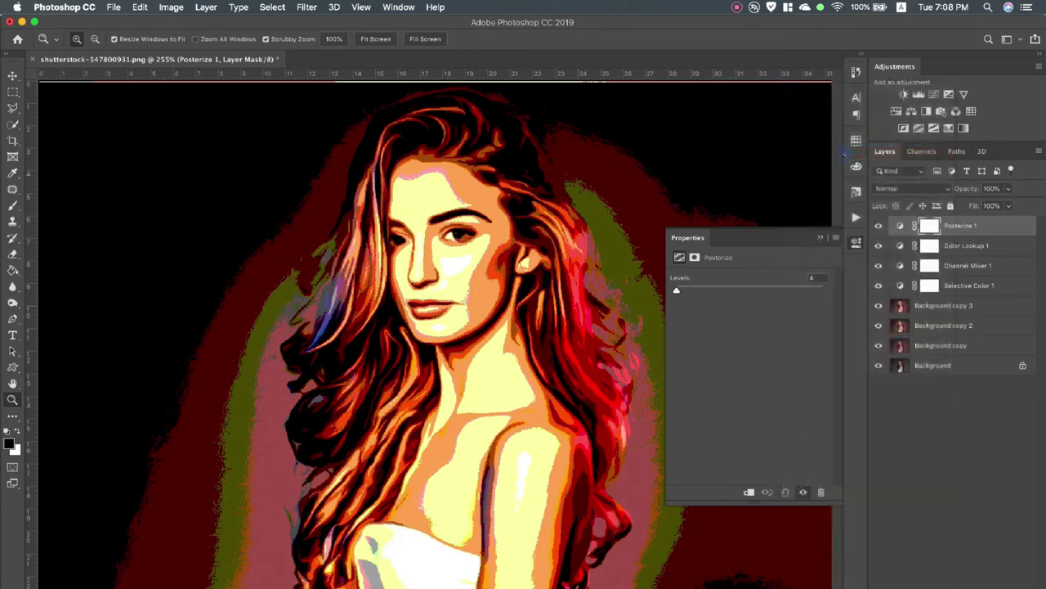
left_click(617, 220)
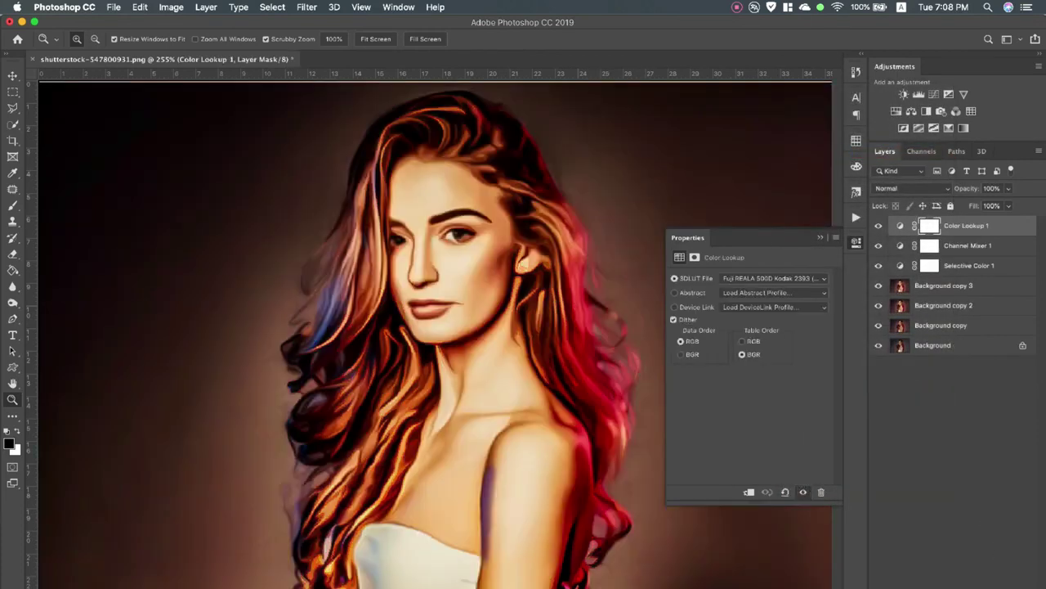
Stamp all visible layers into a new Layer 1 and collapse the Properties panel.
left_click(944, 369)
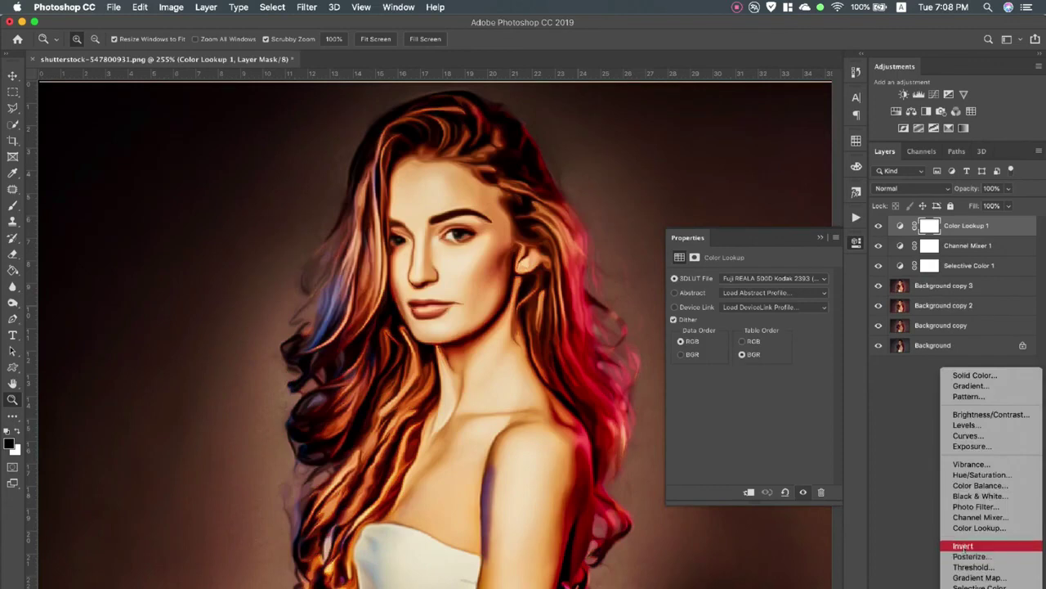
left_click(939, 512)
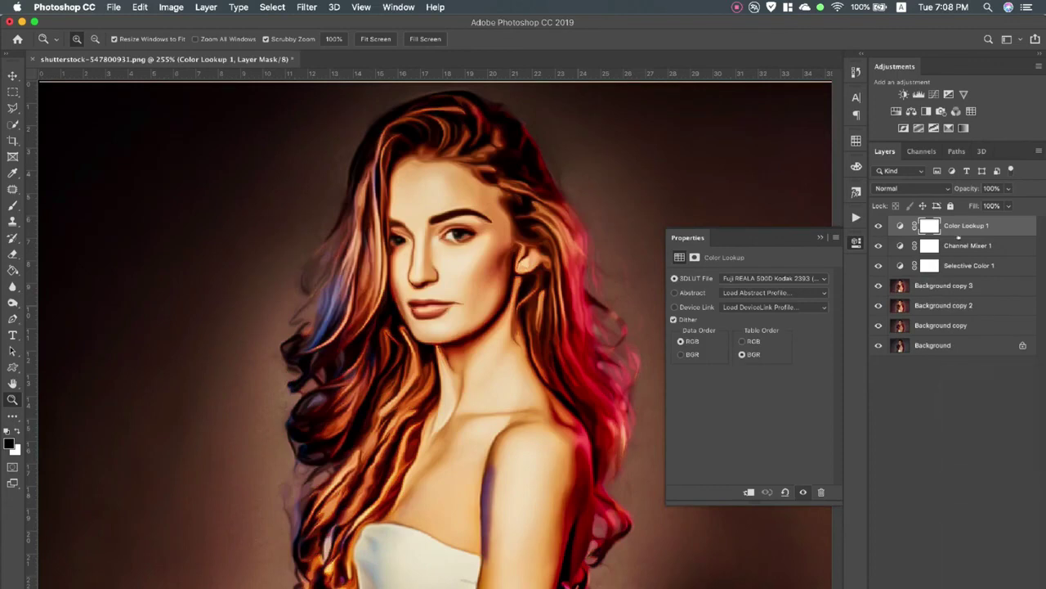
key("alt")
key("ctrl+shift+alt+e")
left_click(820, 237)
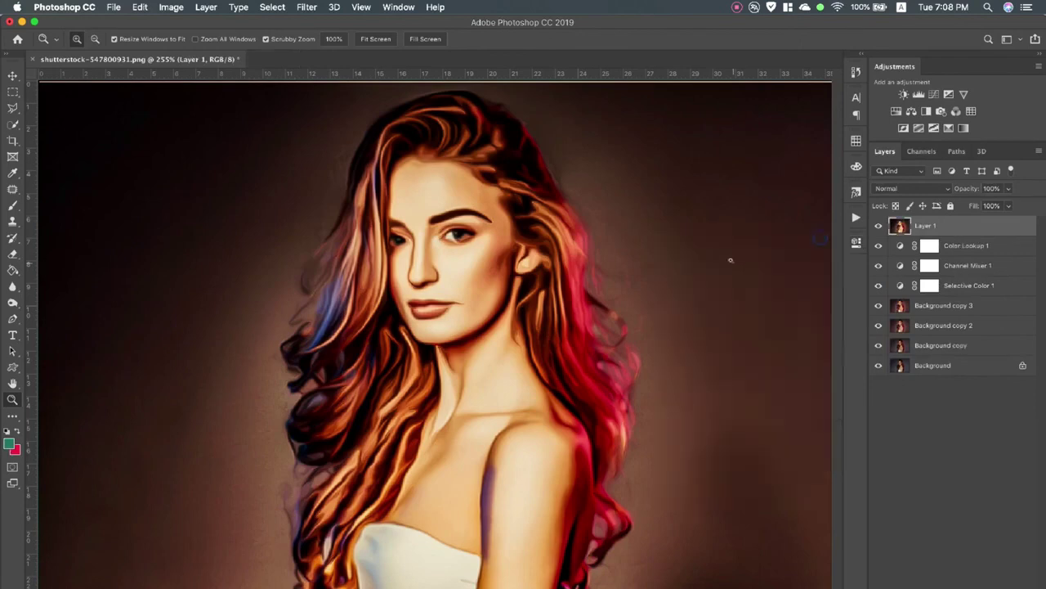
Apply Camera Raw Filter with Dehaze +35, Clarity +37, Vibrance +8 and Saturation -13.
left_click(299, 8)
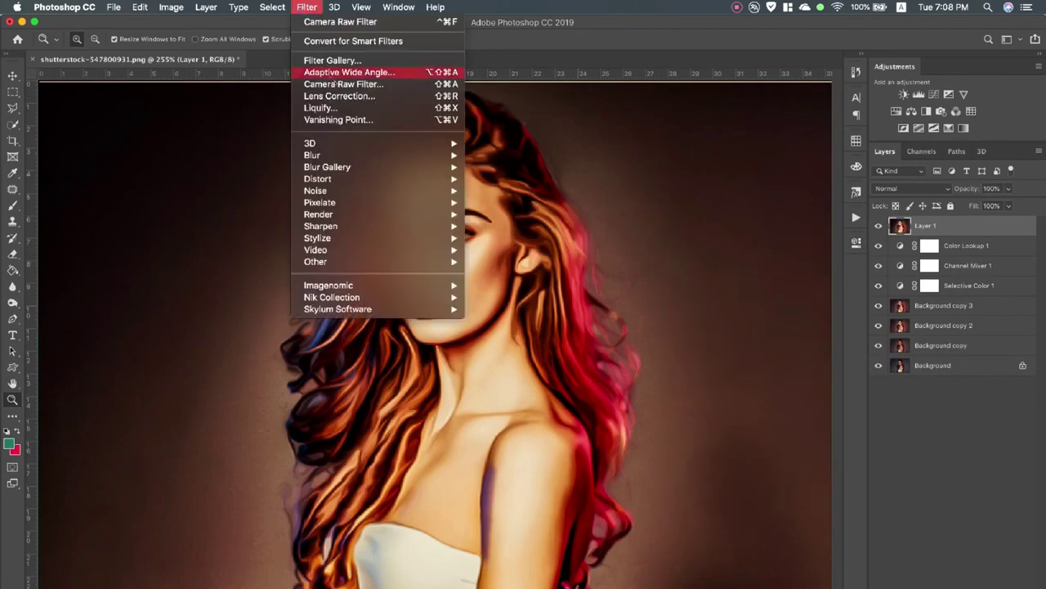
left_click(335, 85)
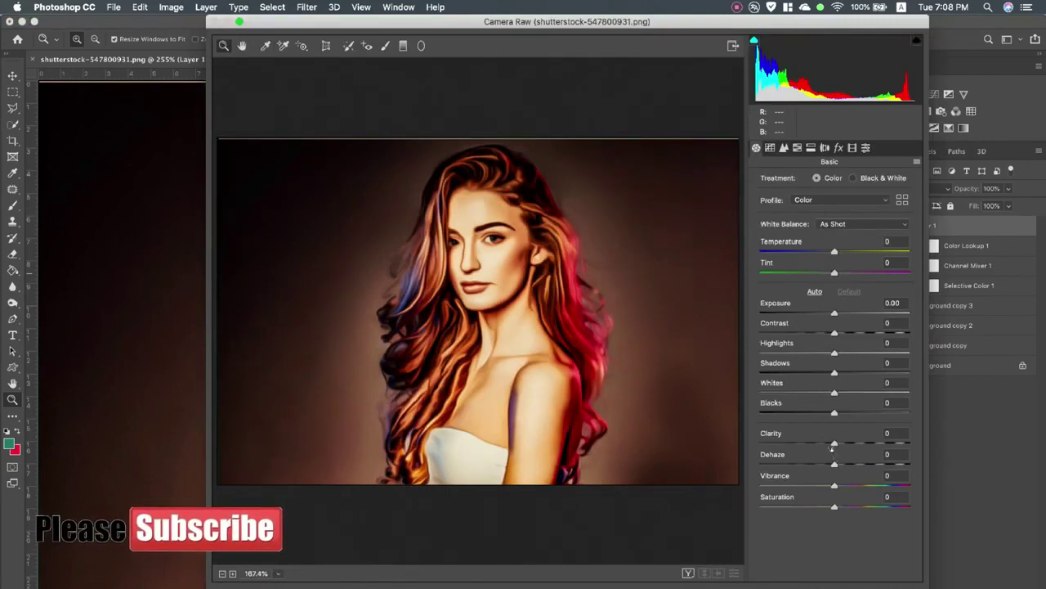
left_click_drag(834, 464, 867, 463)
left_click(860, 463)
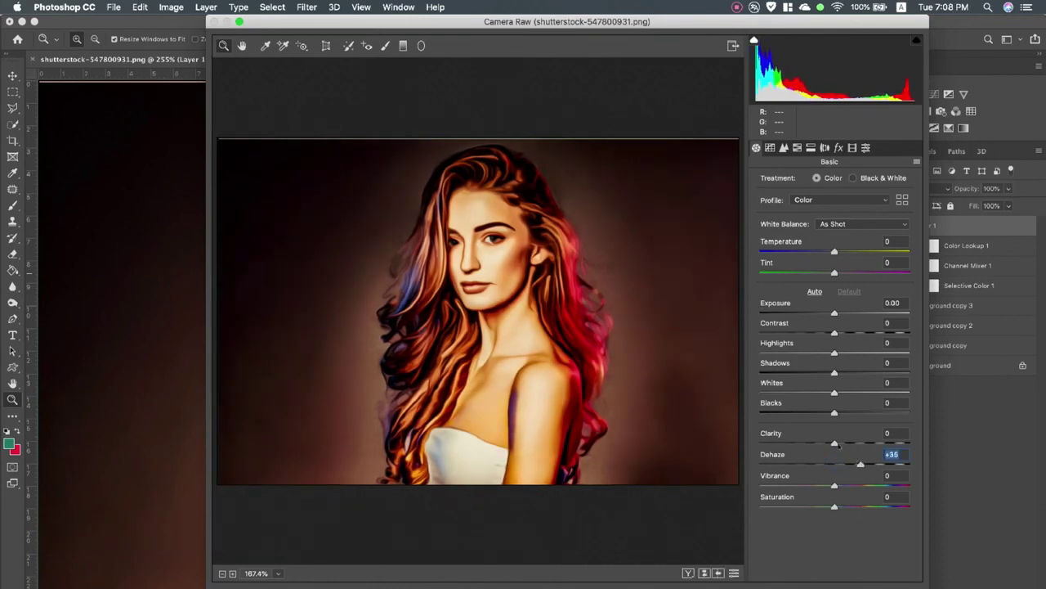
left_click_drag(834, 442, 862, 442)
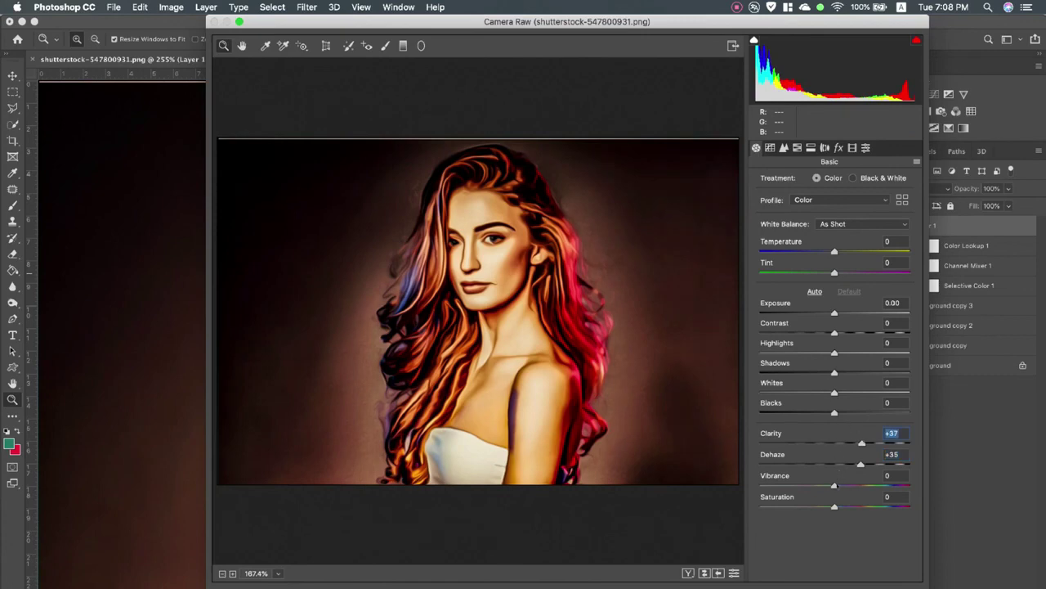
left_click_drag(834, 486, 838, 488)
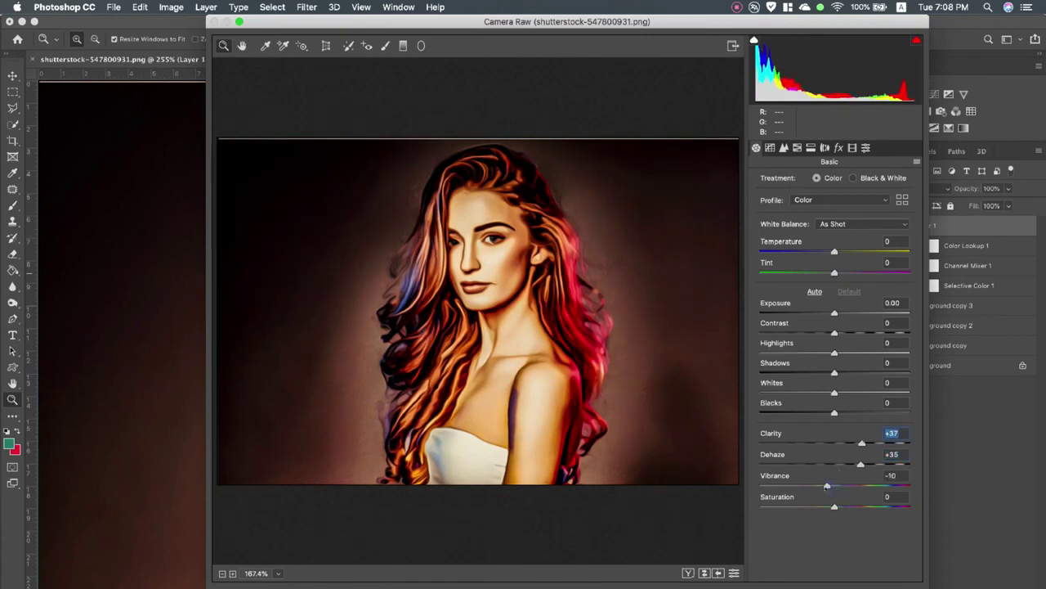
left_click_drag(834, 507, 824, 507)
Adjust Blacks and Highlights, set Shadows +88, Contrast +17 and Temperature -16.
mouse_move(834, 412)
left_mouse_down()
mouse_move(881, 413)
mouse_move(824, 413)
mouse_move(806, 392)
mouse_move(923, 395)
mouse_move(827, 393)
left_mouse_up()
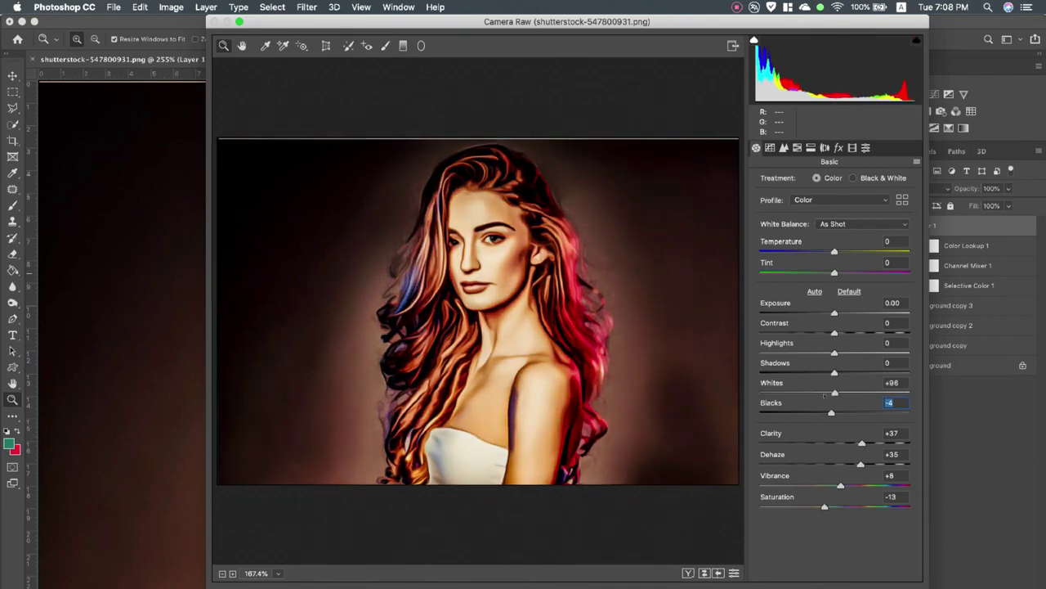
left_click_drag(835, 372, 900, 372)
mouse_move(835, 352)
left_mouse_down()
mouse_move(806, 353)
mouse_move(848, 353)
mouse_move(834, 353)
left_mouse_up()
left_click(888, 343)
mouse_move(834, 333)
left_mouse_down()
mouse_move(847, 334)
mouse_move(823, 352)
left_mouse_up()
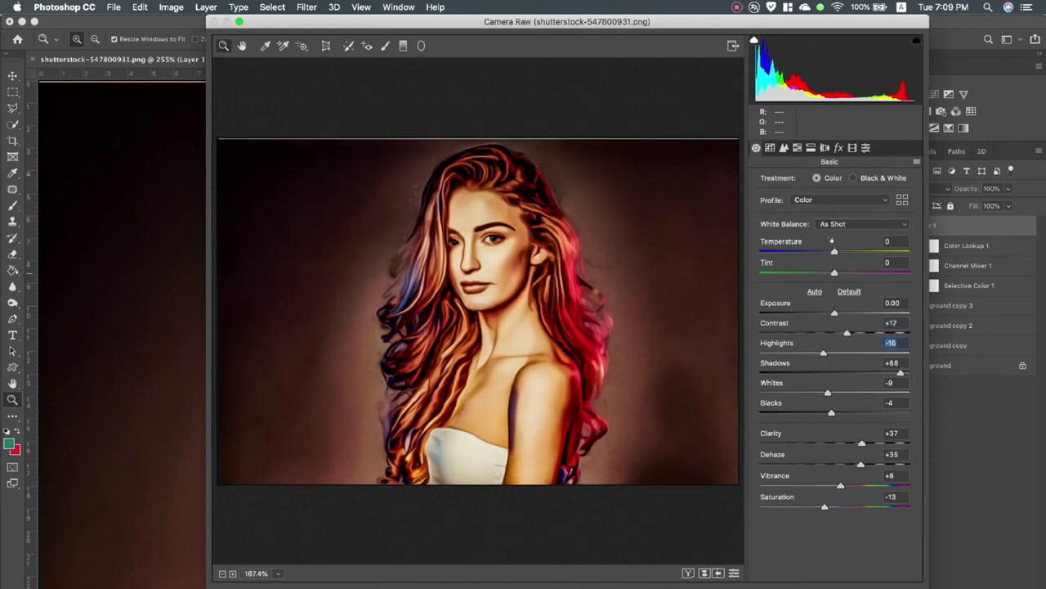
left_click_drag(834, 251, 820, 251)
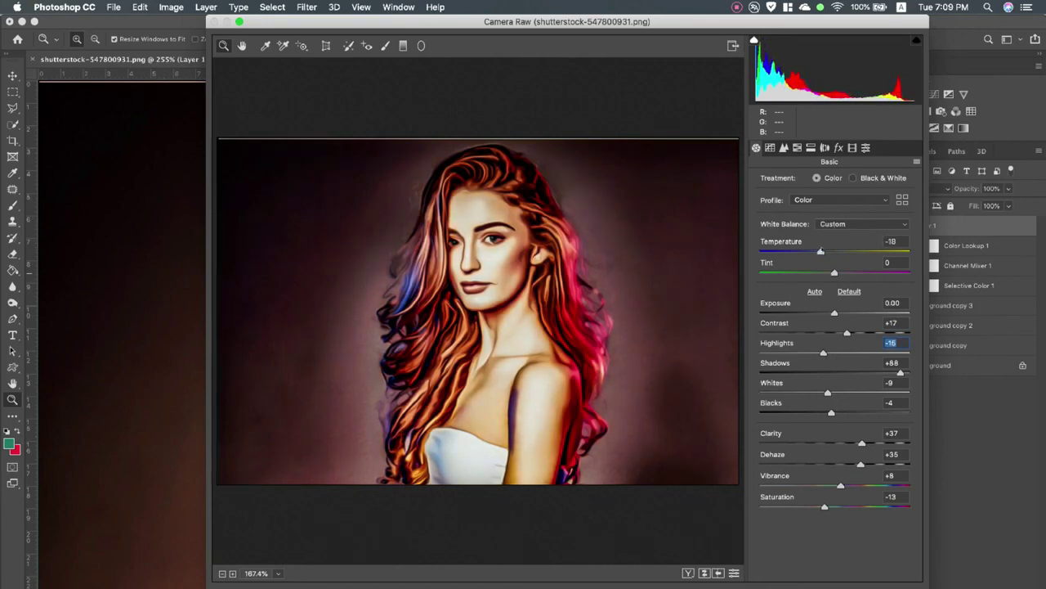
left_click_drag(821, 251, 823, 251)
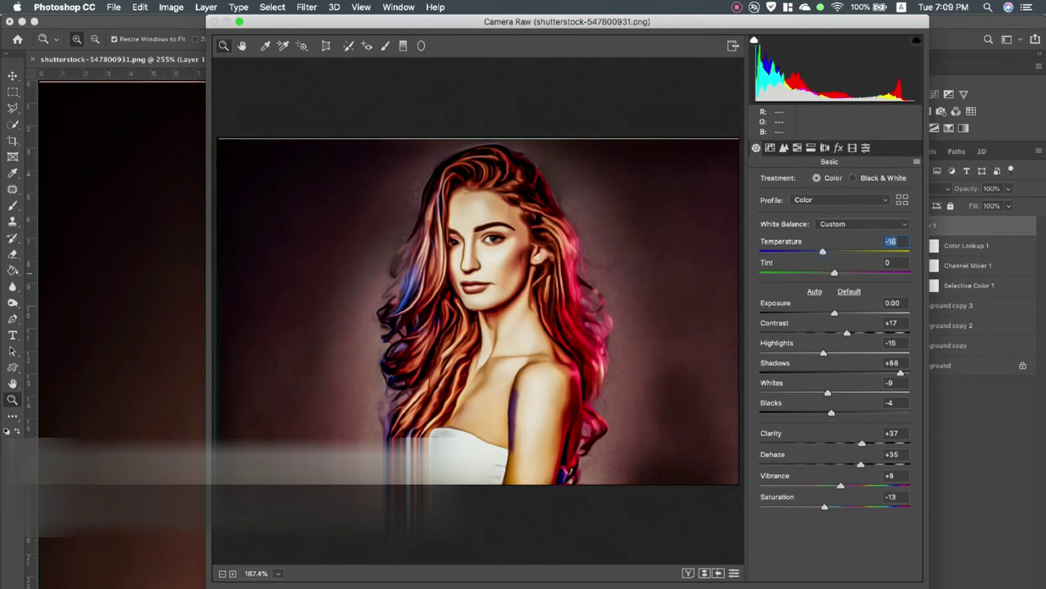
left_click(769, 147)
Set tone curve Darks +20, Shadows +26 and Lights +3.
mouse_move(834, 422)
left_mouse_down()
mouse_move(851, 422)
mouse_move(858, 442)
left_mouse_up()
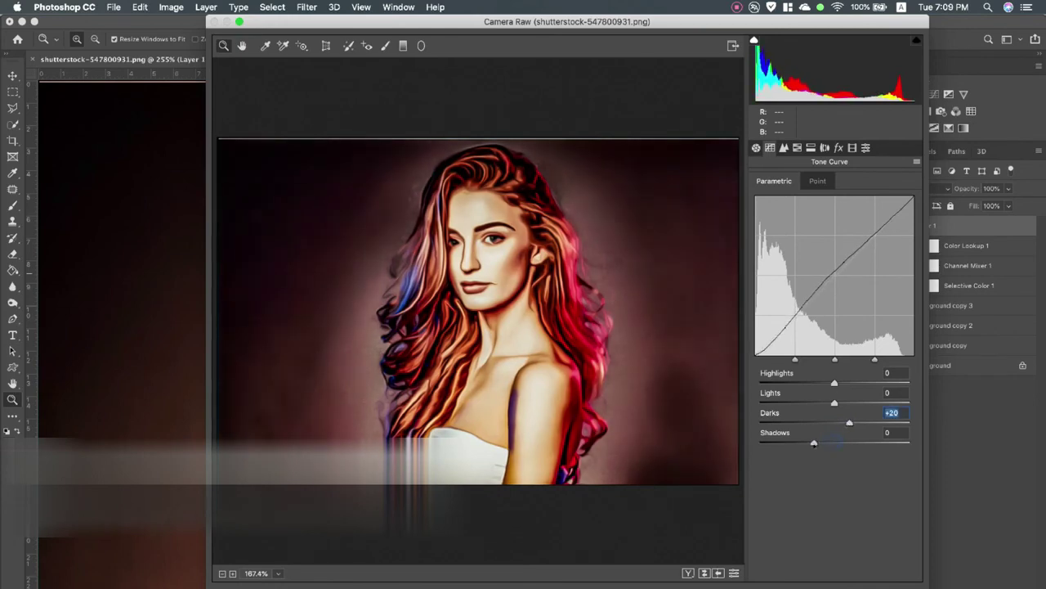
left_click_drag(859, 442, 853, 443)
mouse_move(834, 403)
left_mouse_down()
mouse_move(856, 403)
mouse_move(829, 403)
mouse_move(835, 394)
left_mouse_up()
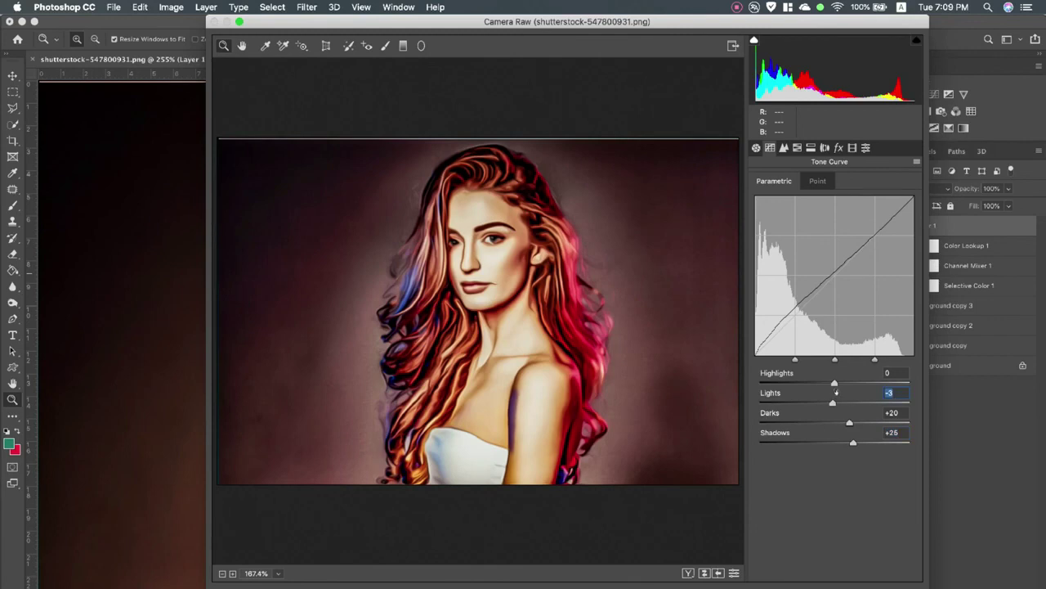
Set Sharpening Amount 71, Luminance noise reduction 20 and Luminance Detail 18.
left_click(783, 147)
mouse_move(762, 200)
left_mouse_down()
mouse_move(838, 201)
mouse_move(830, 201)
left_mouse_up()
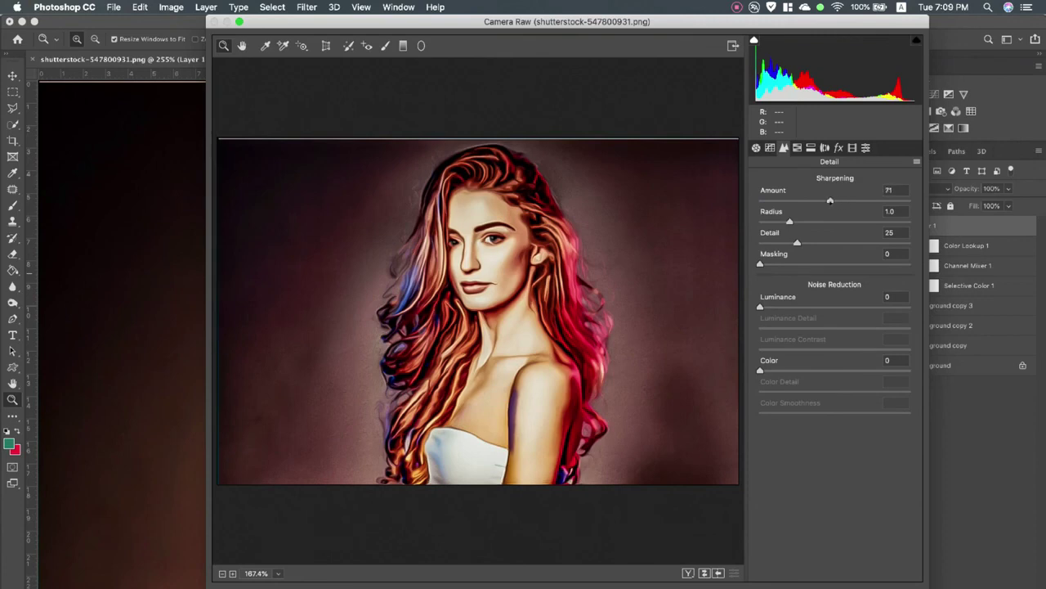
left_click_drag(778, 309, 799, 306)
left_click_drag(799, 307, 758, 328)
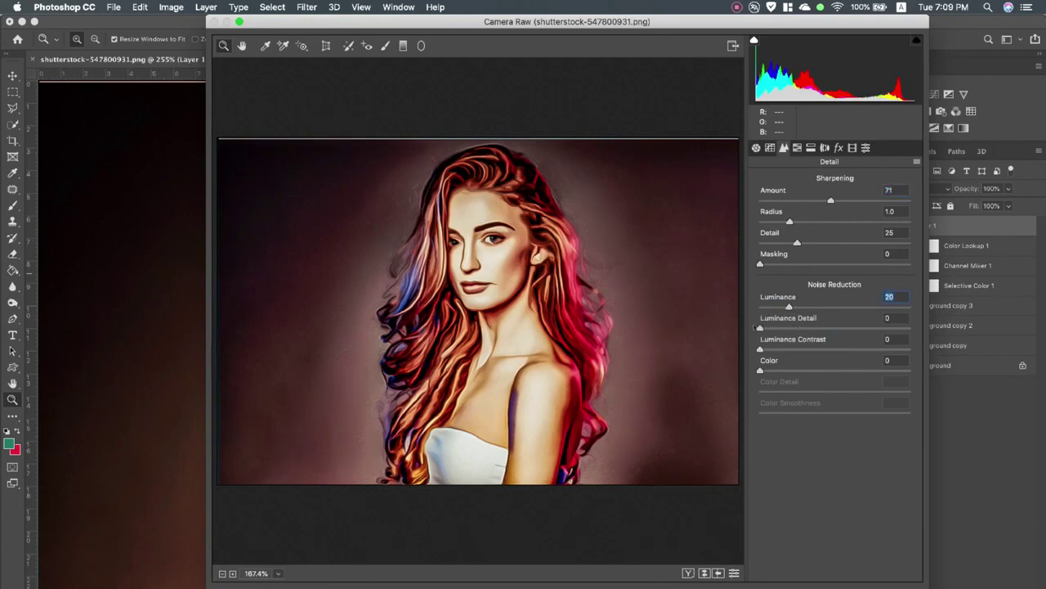
left_click_drag(759, 327, 786, 328)
In HSL, lower Reds saturation to -12 and Oranges to -8, and brighten Oranges and Reds luminance.
left_click(797, 148)
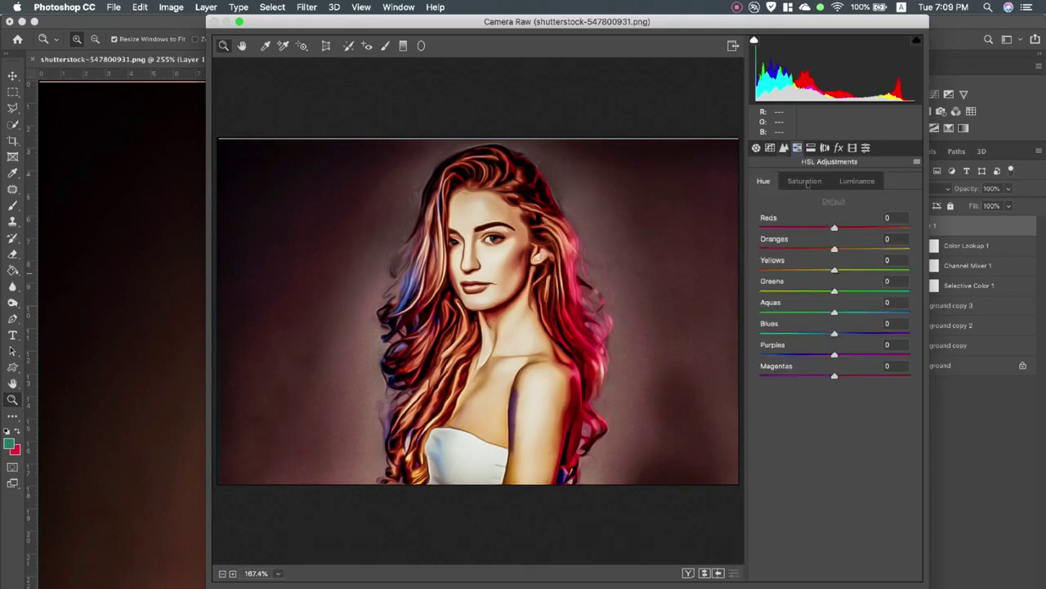
left_click(807, 184)
mouse_move(835, 249)
left_mouse_down()
mouse_move(823, 249)
mouse_move(825, 228)
left_mouse_up()
left_click(825, 228)
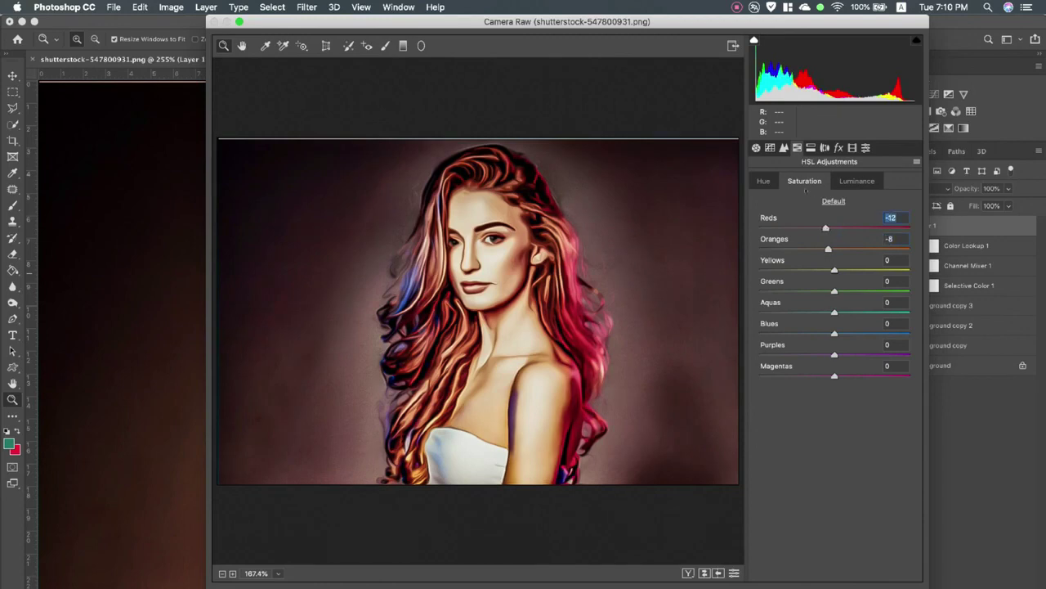
mouse_move(834, 269)
left_mouse_down()
mouse_move(784, 270)
mouse_move(799, 271)
left_mouse_up()
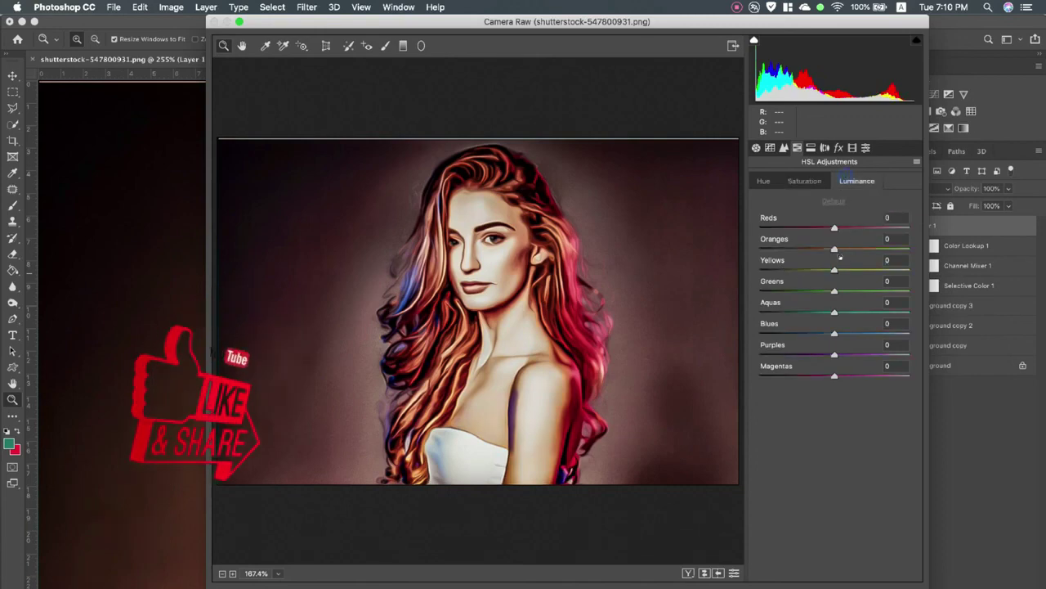
left_click_drag(851, 248, 840, 248)
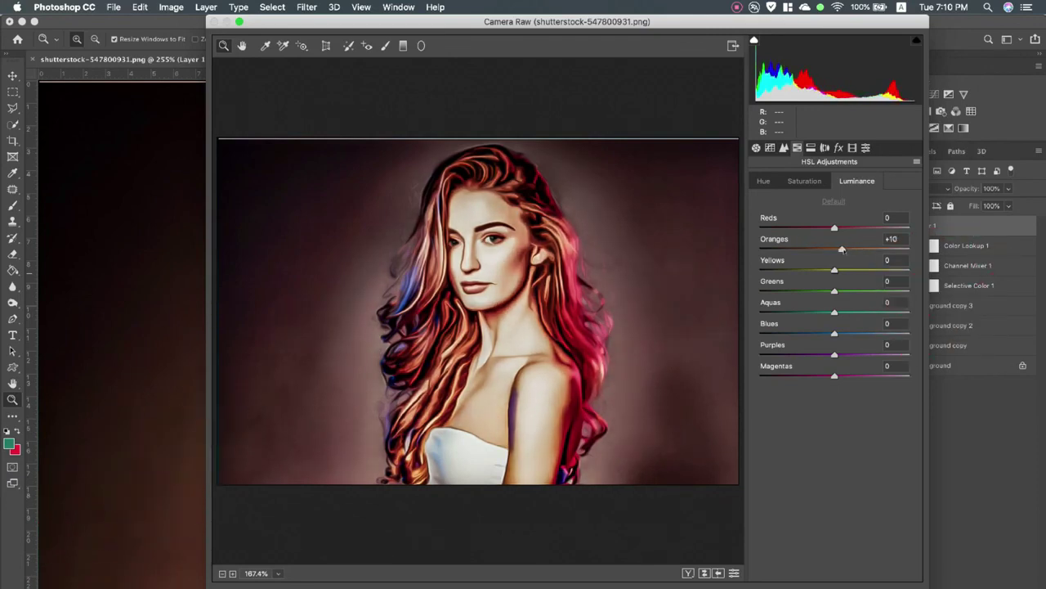
left_click_drag(834, 227, 846, 228)
left_click(845, 229)
Shift the HSL hues: Oranges -9, Yellows -49, Greens -22.
left_click(764, 180)
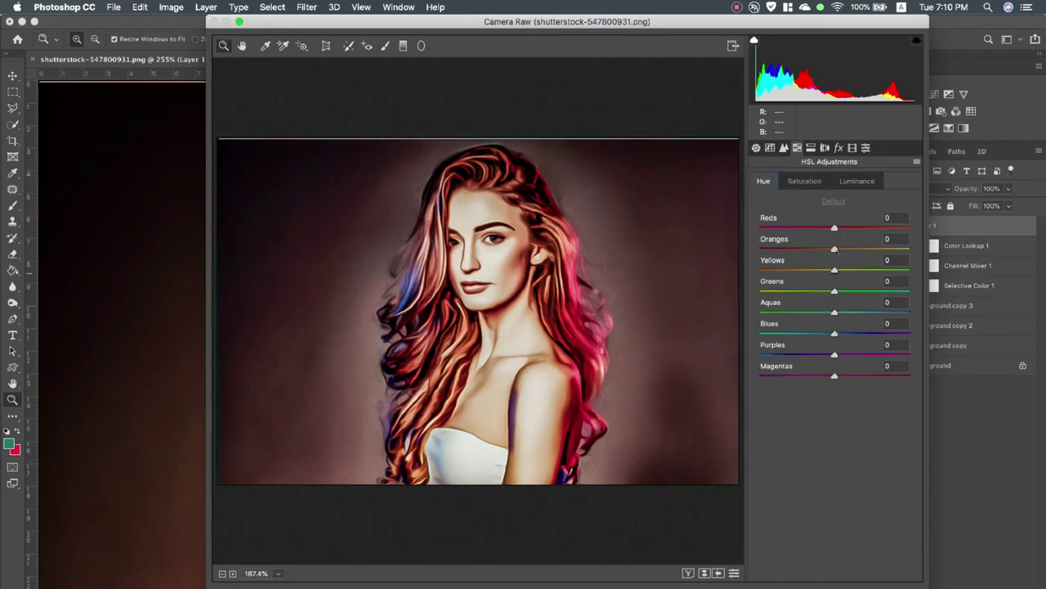
mouse_move(835, 248)
left_mouse_down()
mouse_move(855, 249)
mouse_move(828, 249)
mouse_move(798, 269)
left_mouse_up()
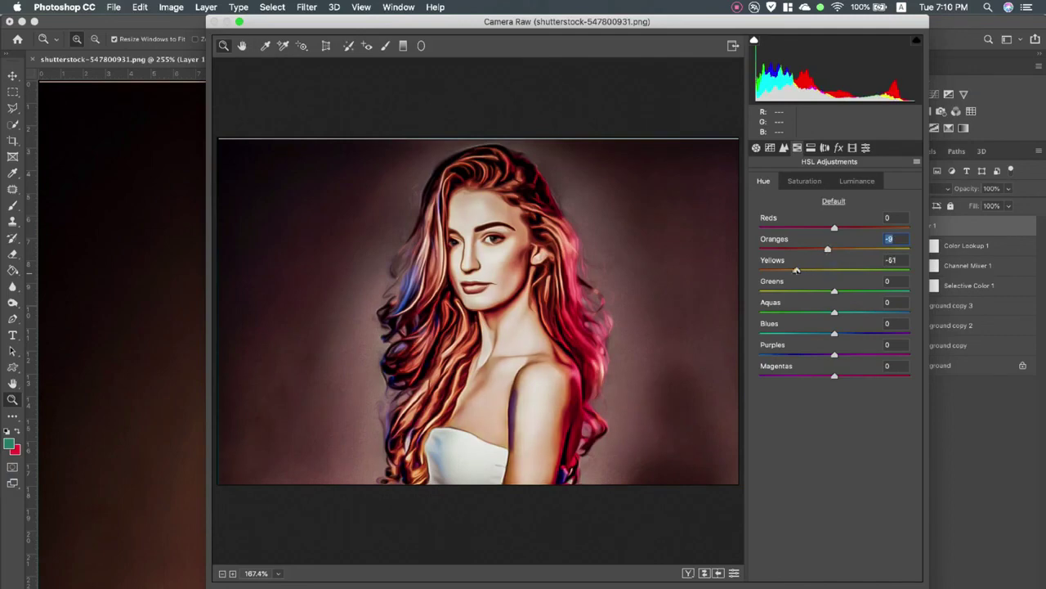
mouse_move(801, 291)
left_mouse_down()
mouse_move(781, 291)
mouse_move(814, 291)
left_mouse_up()
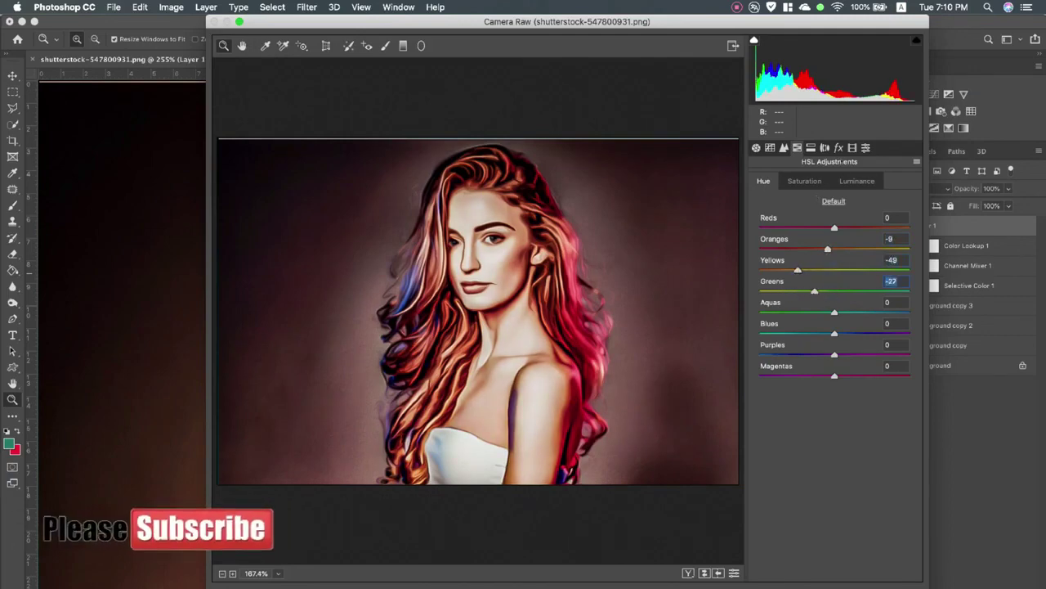
left_click(811, 148)
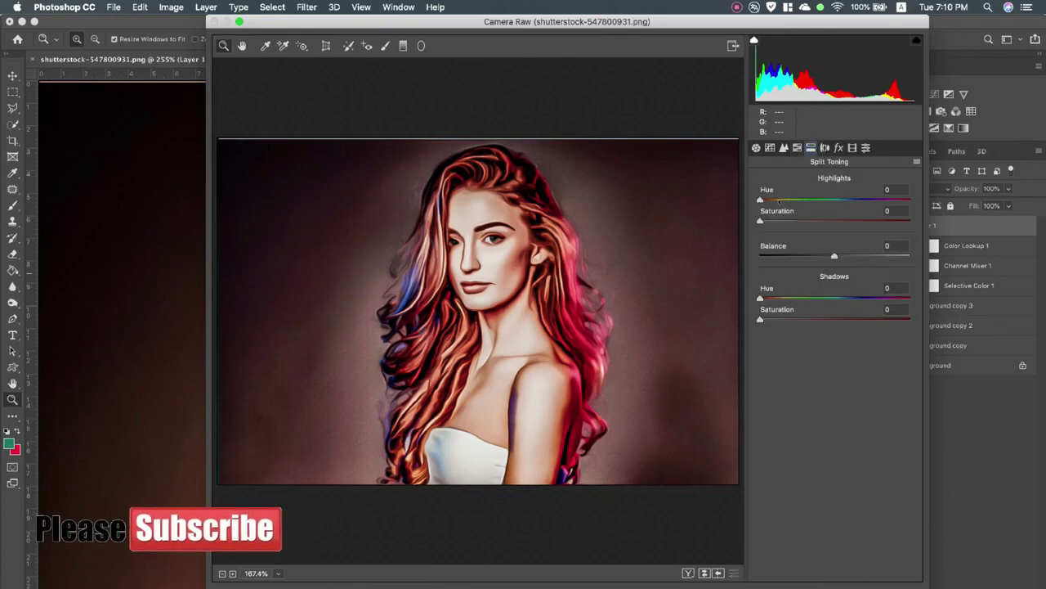
Split tone with highlights hue 51, saturation 40, balance +25, and shadows hue 47, saturation 14.
left_click_drag(760, 200, 780, 199)
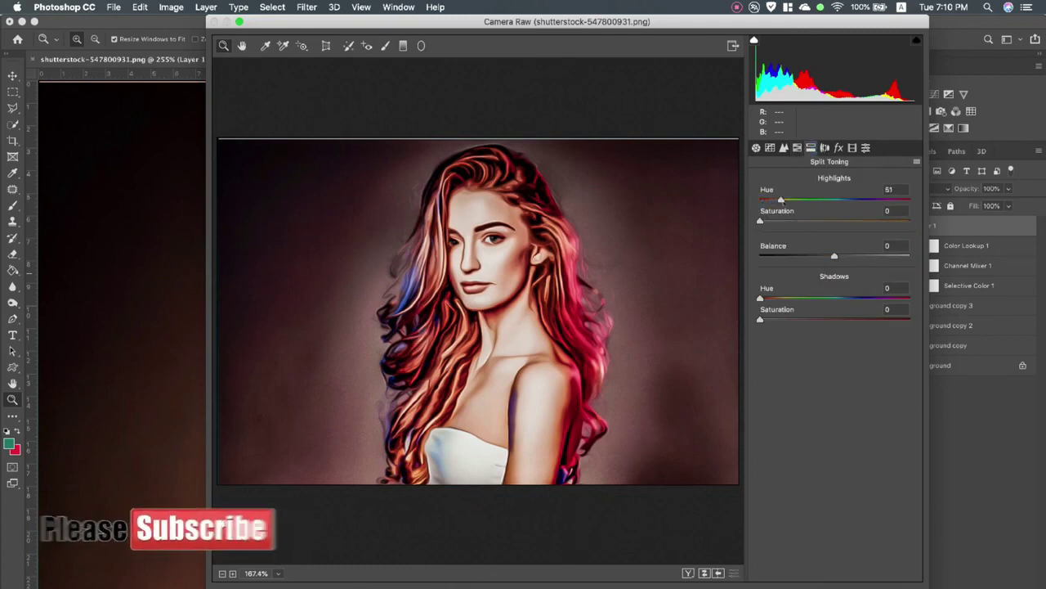
left_click_drag(767, 223, 820, 221)
left_click(819, 221)
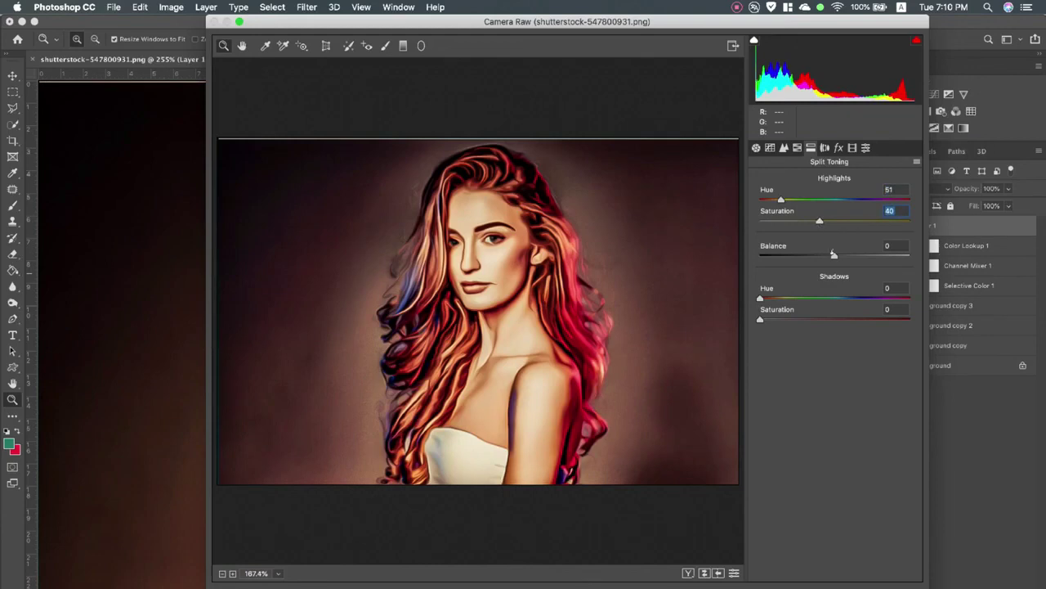
mouse_move(835, 257)
left_mouse_down()
mouse_move(797, 257)
mouse_move(868, 258)
mouse_move(854, 257)
left_mouse_up()
mouse_move(760, 298)
left_mouse_down()
mouse_move(779, 298)
mouse_move(764, 319)
mouse_move(781, 318)
left_mouse_up()
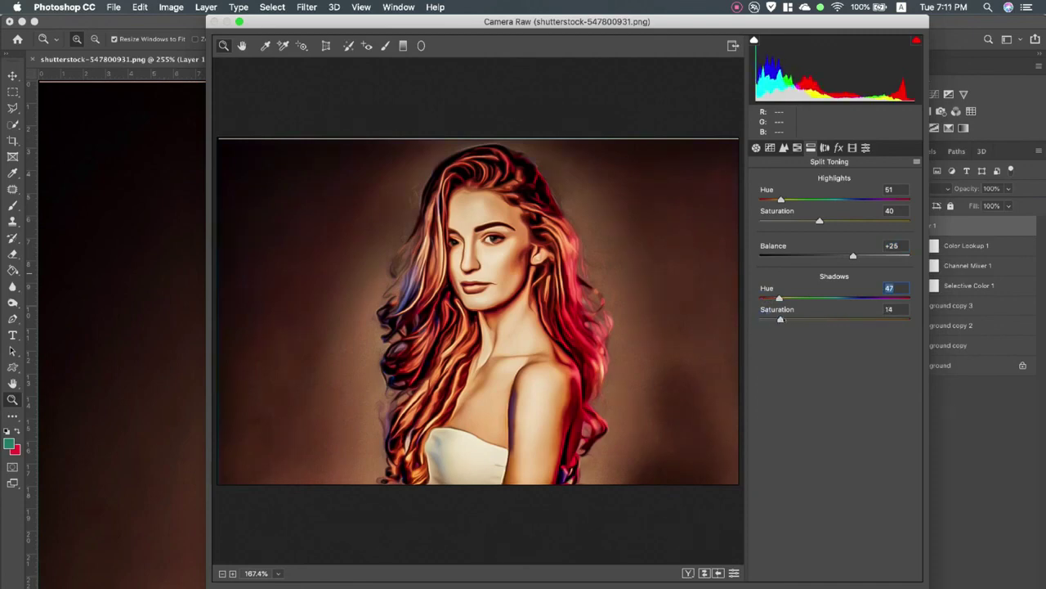
left_click(889, 309)
left_click(825, 147)
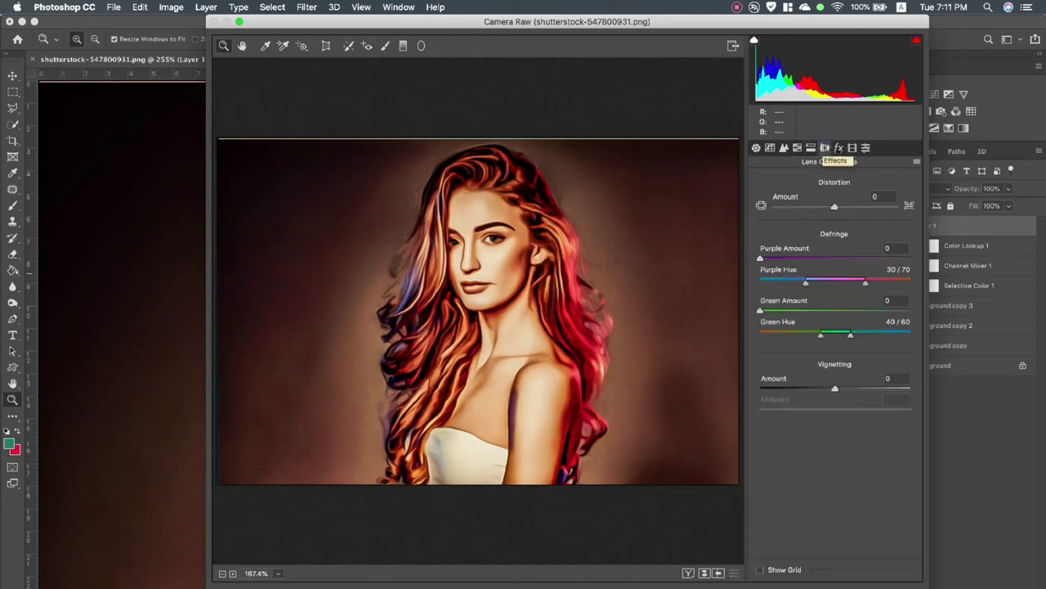
In Calibration, shift the Red Primary hue toward magenta (-31) and adjust the Blue Primary hue.
left_click(839, 147)
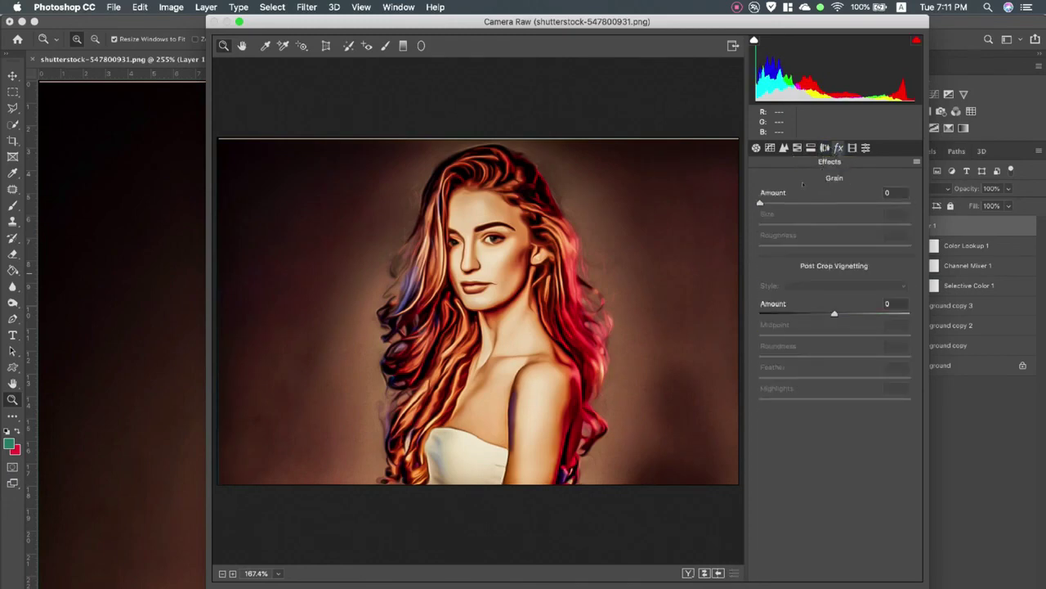
left_click(852, 148)
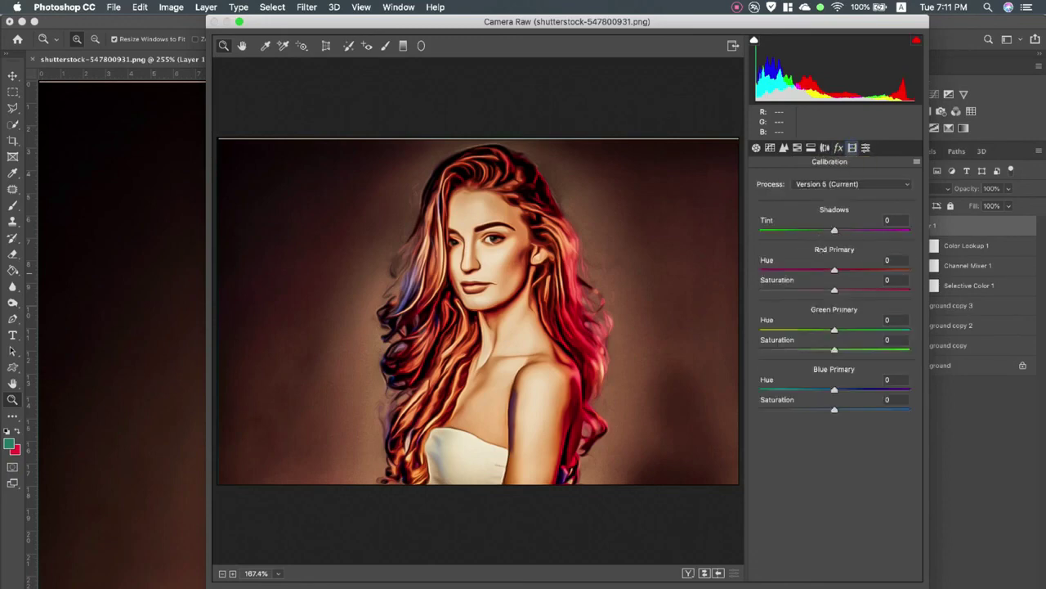
mouse_move(833, 270)
left_mouse_down()
mouse_move(809, 270)
mouse_move(821, 290)
mouse_move(785, 290)
mouse_move(865, 291)
mouse_move(842, 292)
left_mouse_up()
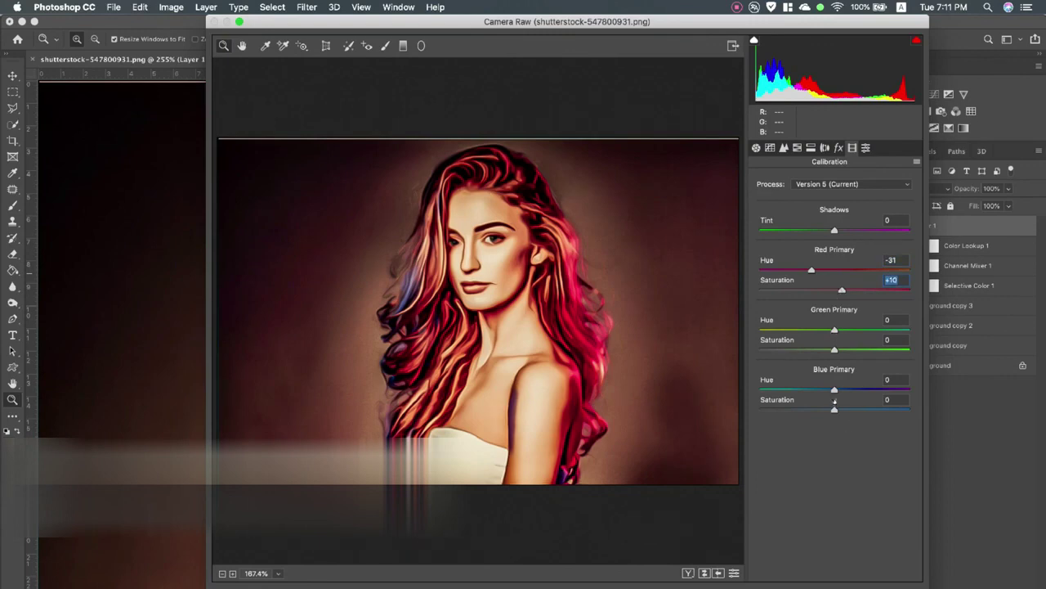
mouse_move(834, 390)
left_mouse_down()
mouse_move(797, 391)
mouse_move(855, 391)
mouse_move(832, 391)
mouse_move(829, 409)
mouse_move(787, 411)
mouse_move(860, 411)
mouse_move(826, 390)
left_mouse_up()
Apply the Vivid colour preset and toggle Layer 1 to compare before and after.
left_click(865, 147)
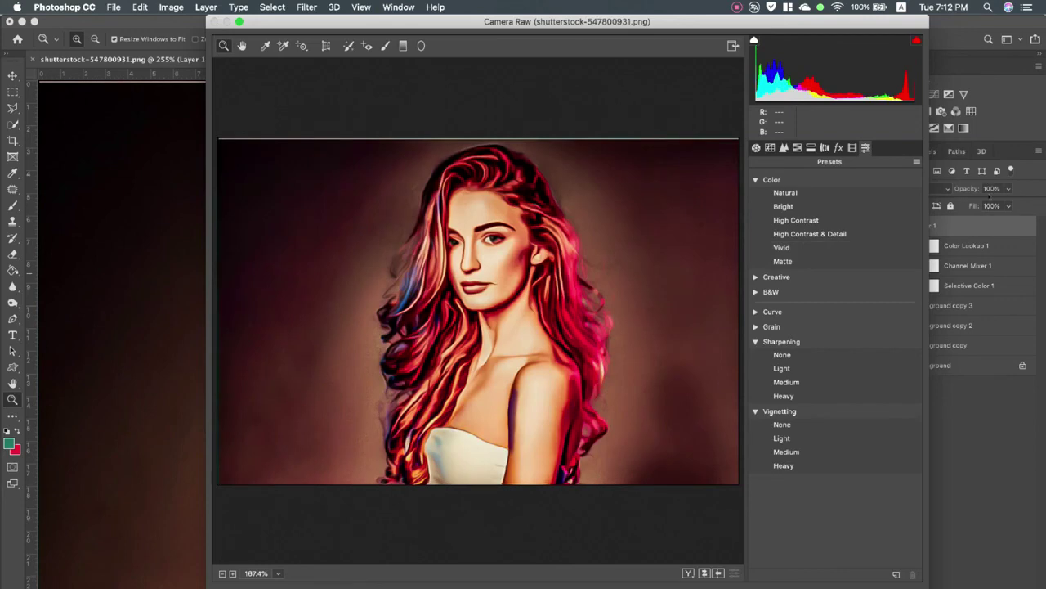
left_click(849, 247)
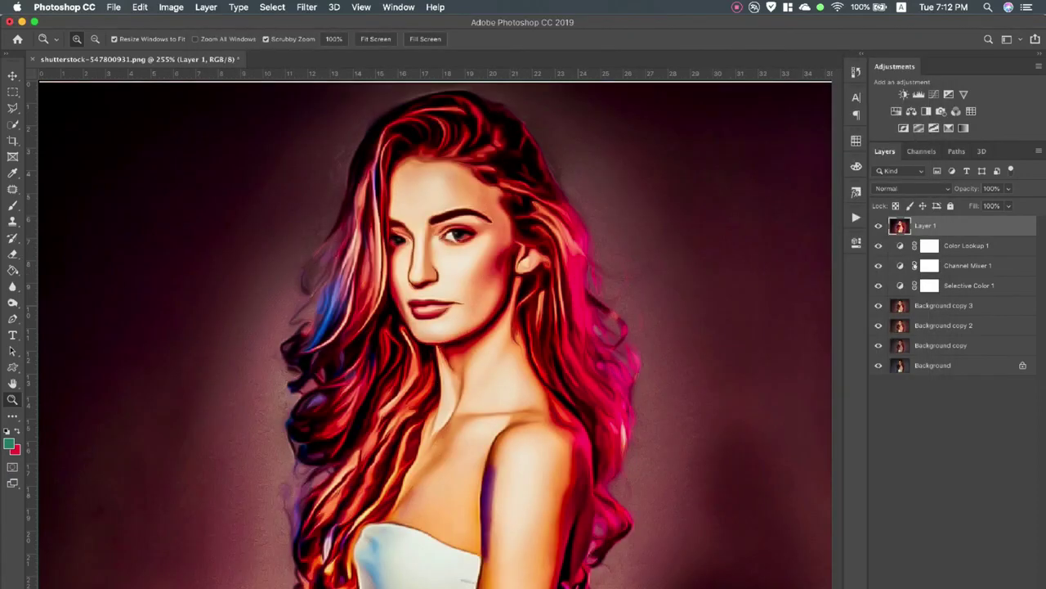
left_click(879, 225)
Show Layer 1 again and sharpen it with Unsharp Mask.
left_click(879, 226)
left_click(307, 6)
mouse_move(321, 226)
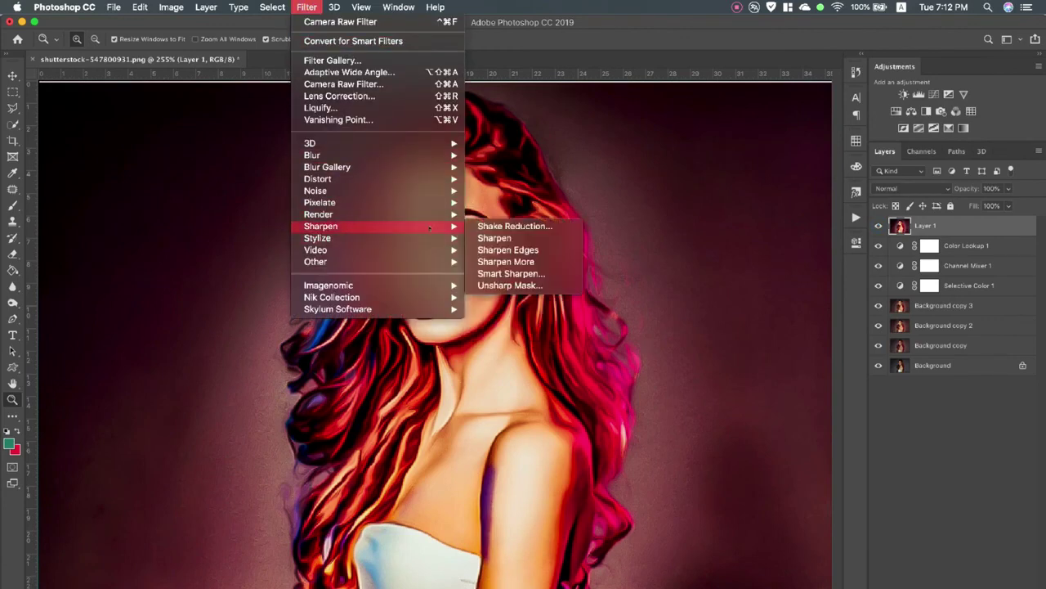
left_click(510, 285)
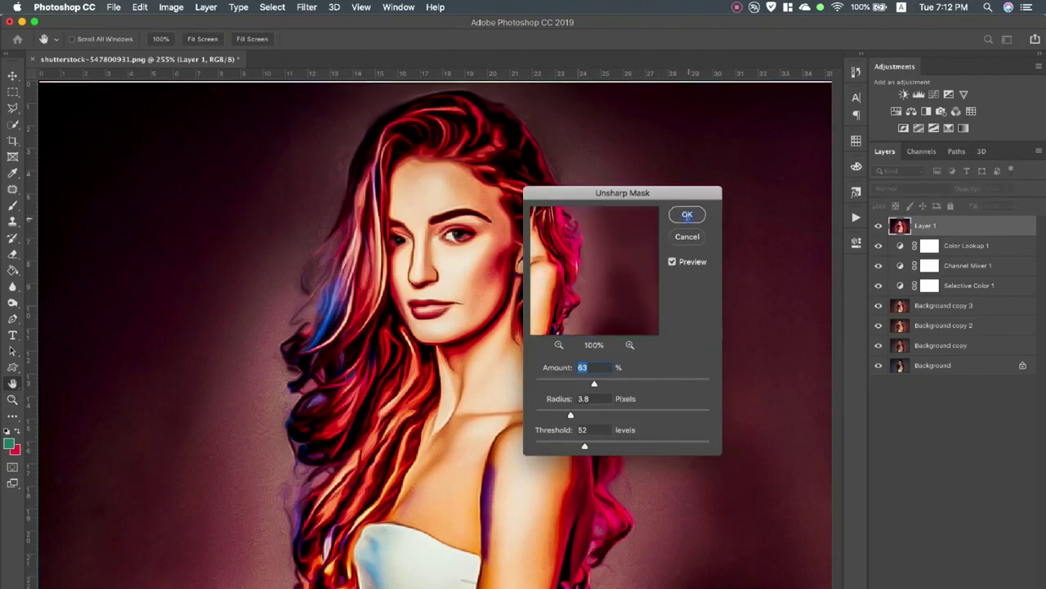
left_click(687, 214)
Apply Reduce Noise with Strength 3, Preserve Details 5, Reduce Color Noise 0, Sharpen Details 8.
left_click(307, 6)
mouse_move(376, 190)
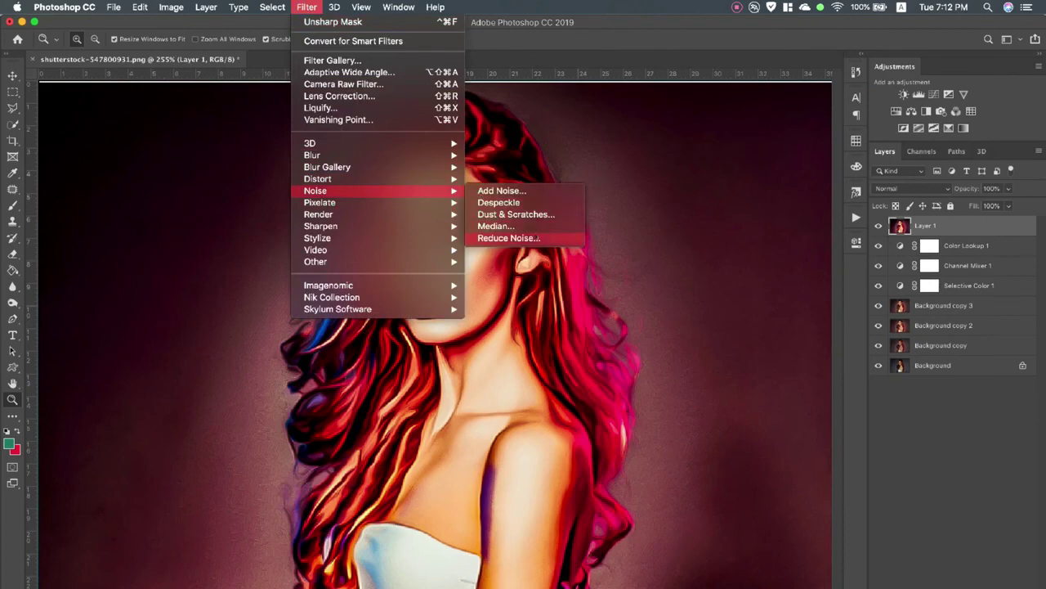
left_click(509, 238)
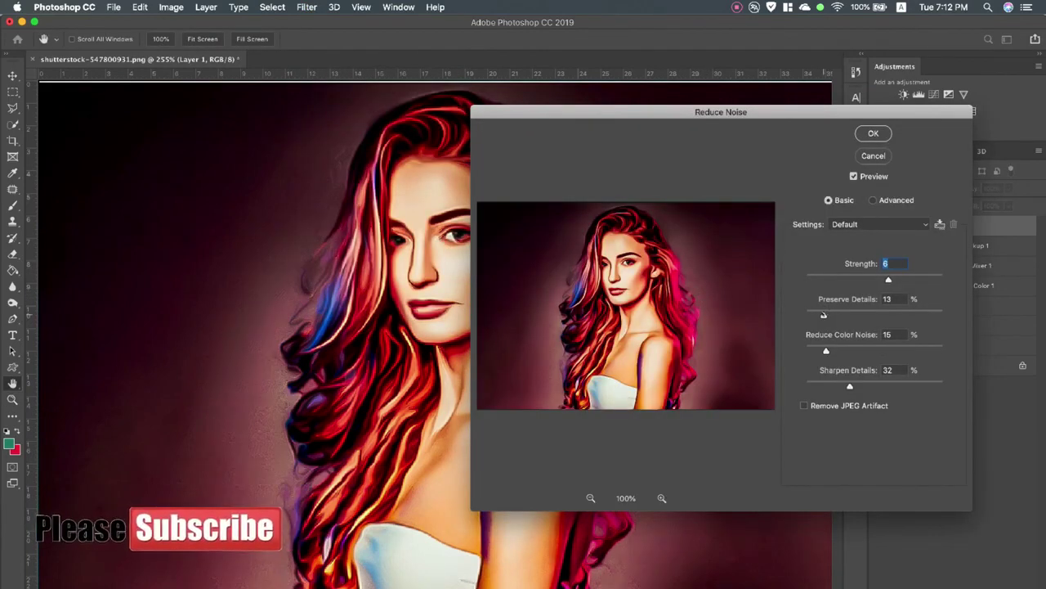
mouse_move(824, 315)
left_mouse_down()
mouse_move(860, 315)
mouse_move(842, 315)
left_mouse_up()
left_click_drag(826, 350, 837, 350)
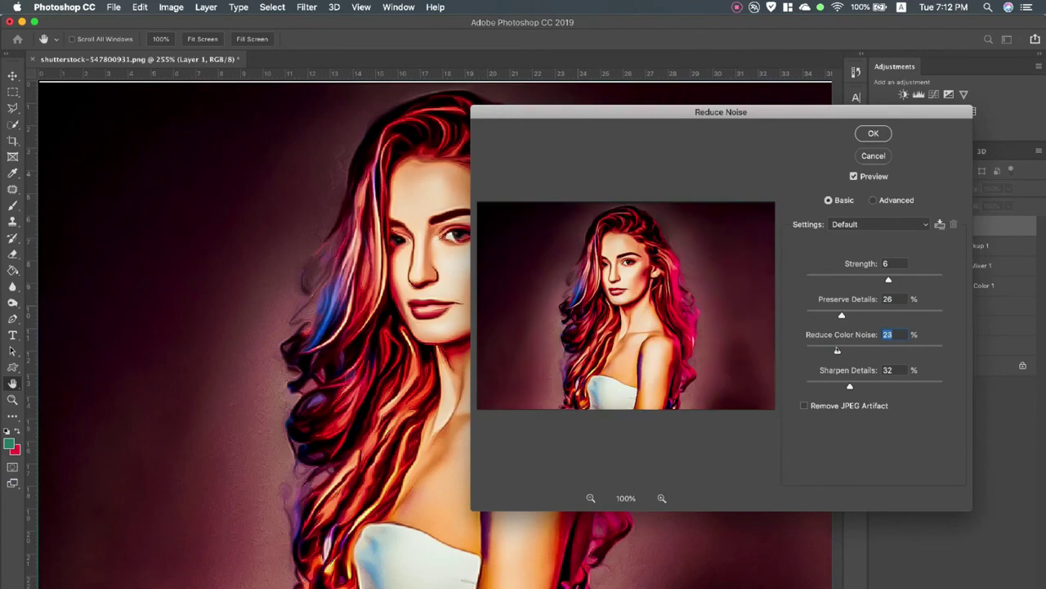
left_click_drag(850, 385, 837, 385)
left_click_drag(837, 385, 806, 386)
left_click_drag(837, 350, 761, 348)
left_click_drag(841, 315, 768, 311)
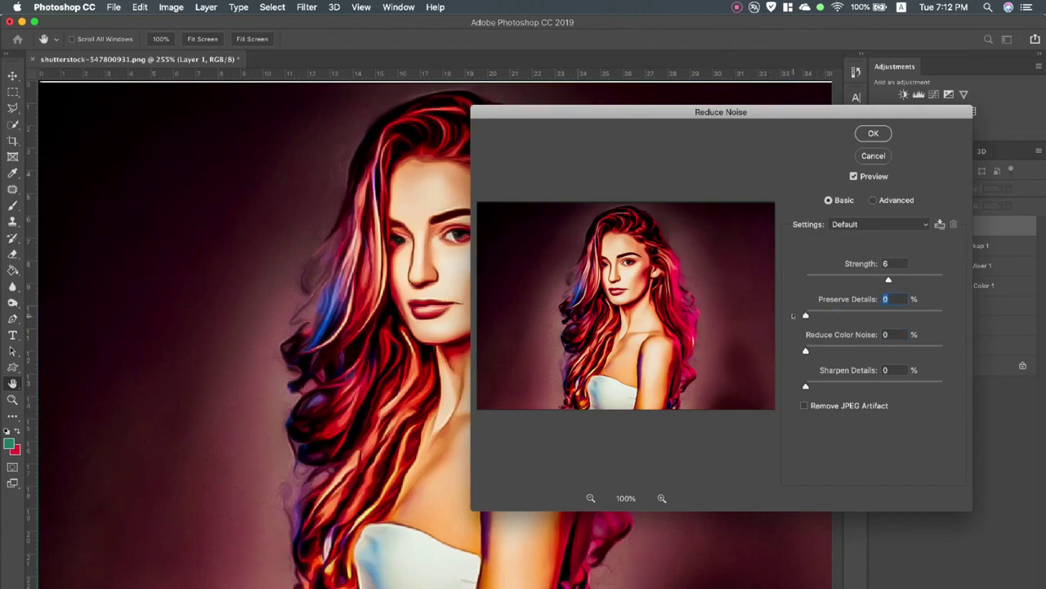
left_click_drag(805, 315, 815, 315)
mouse_move(888, 280)
left_mouse_down()
mouse_move(851, 280)
mouse_move(938, 279)
mouse_move(919, 278)
left_mouse_up()
left_click(873, 133)
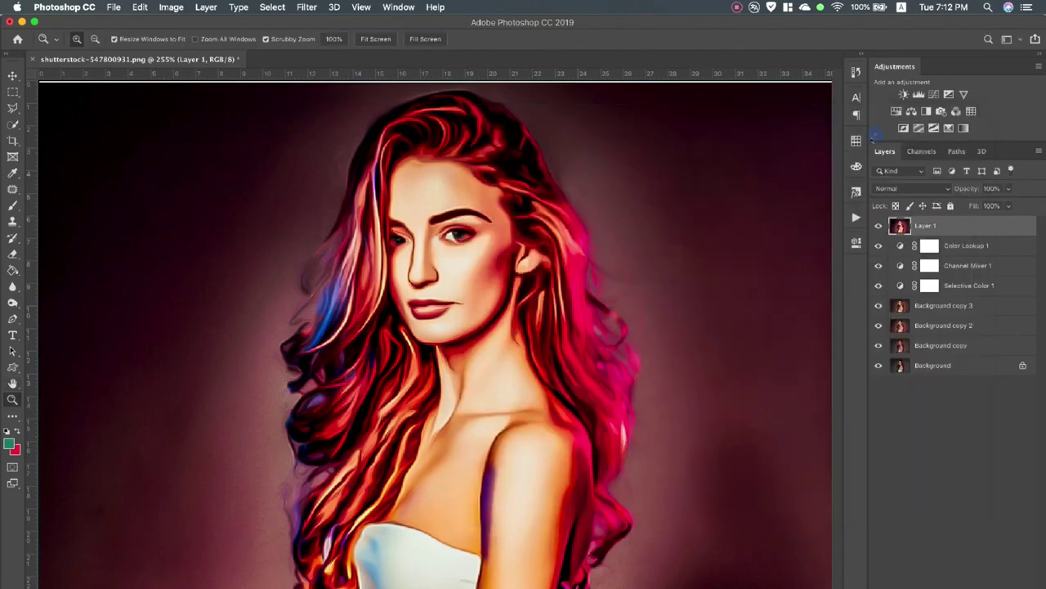
Apply the Imagenomic Noiseware filter with its default settings.
left_click(306, 6)
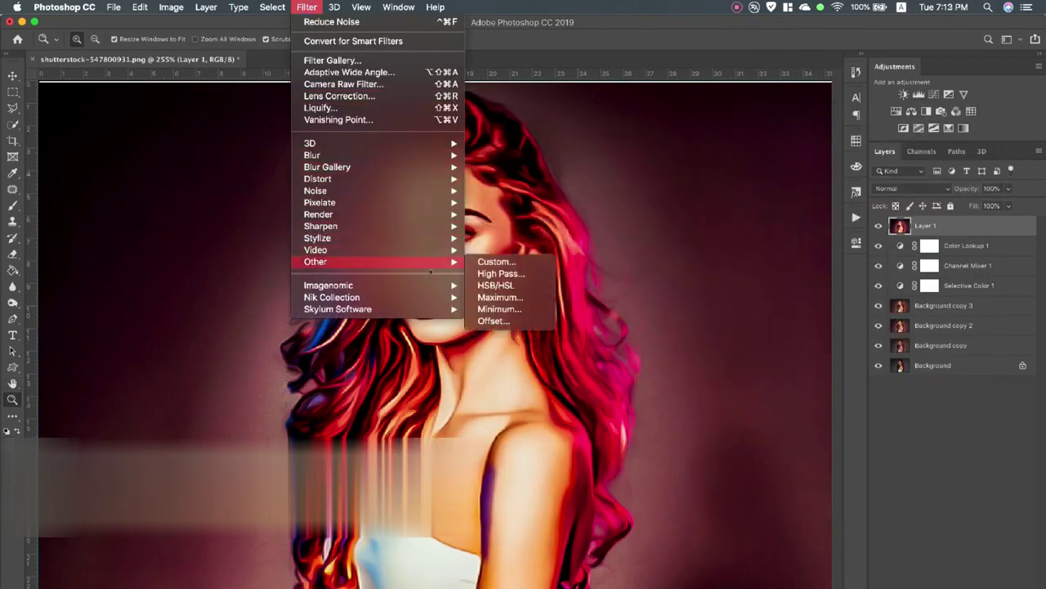
mouse_move(343, 286)
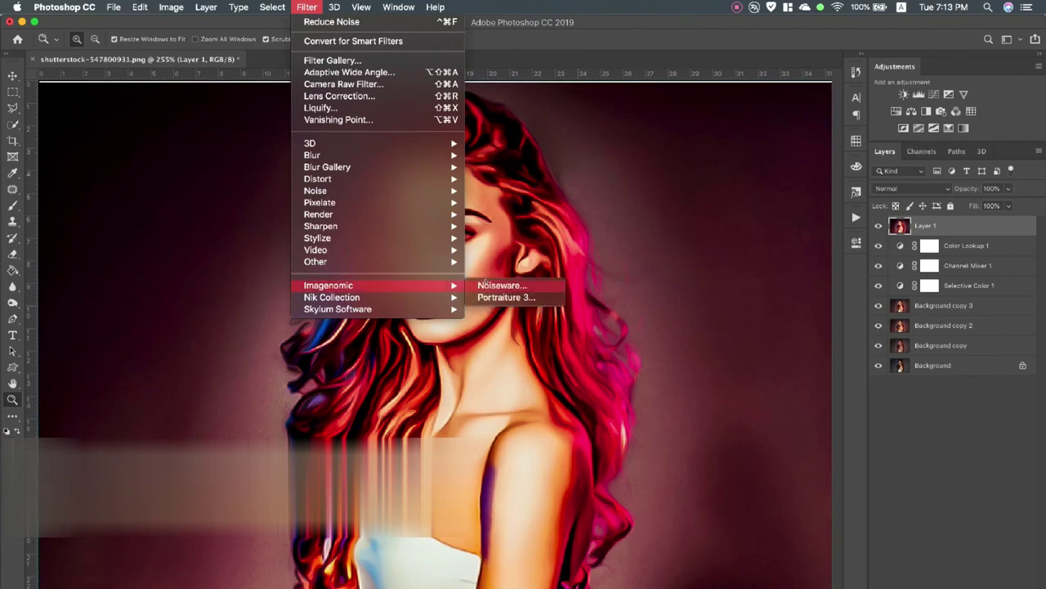
left_click(485, 285)
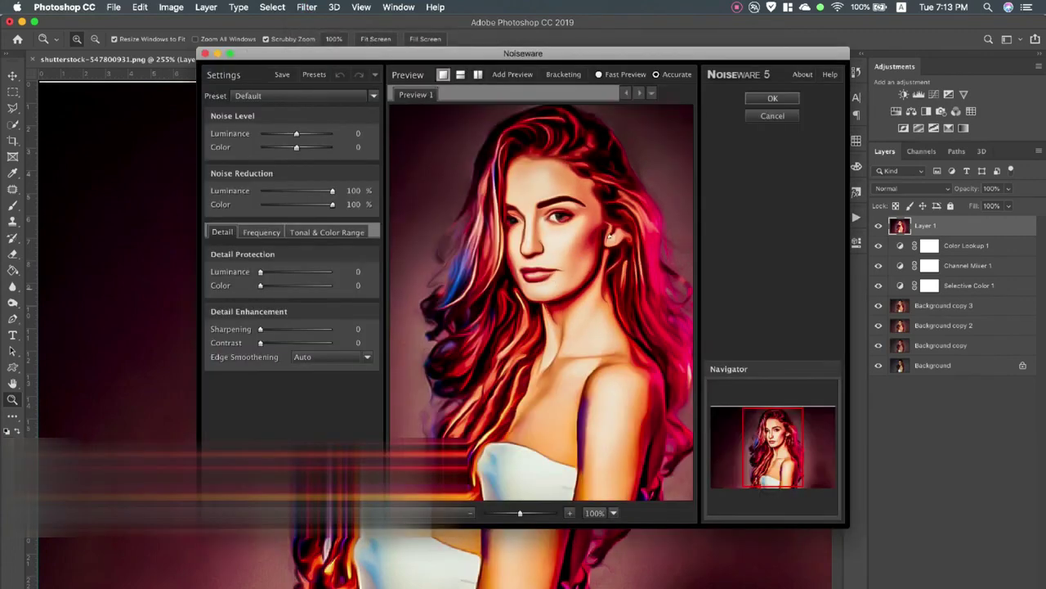
left_click(773, 98)
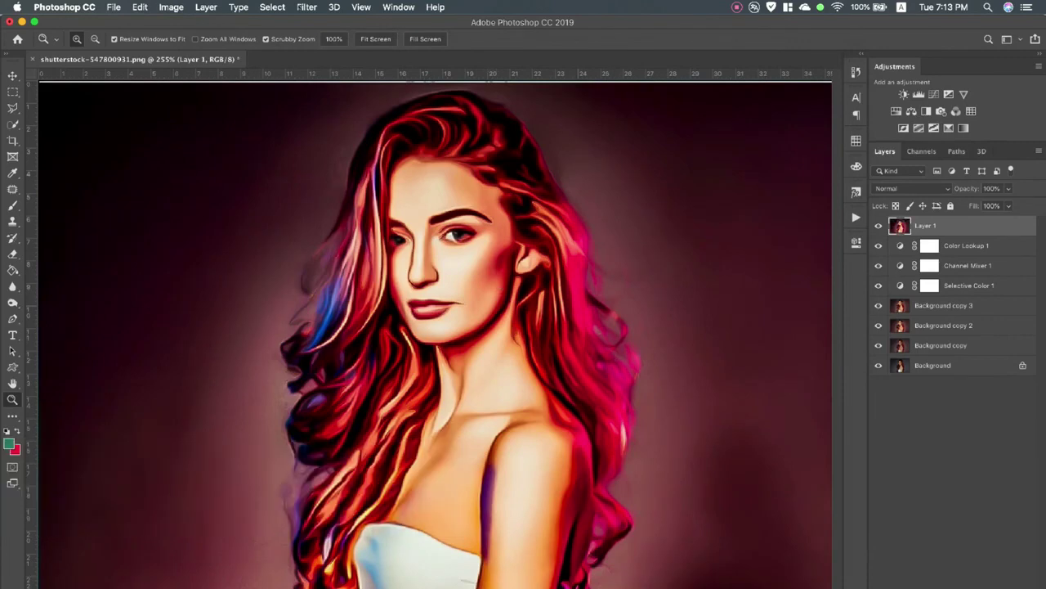
left_click(307, 6)
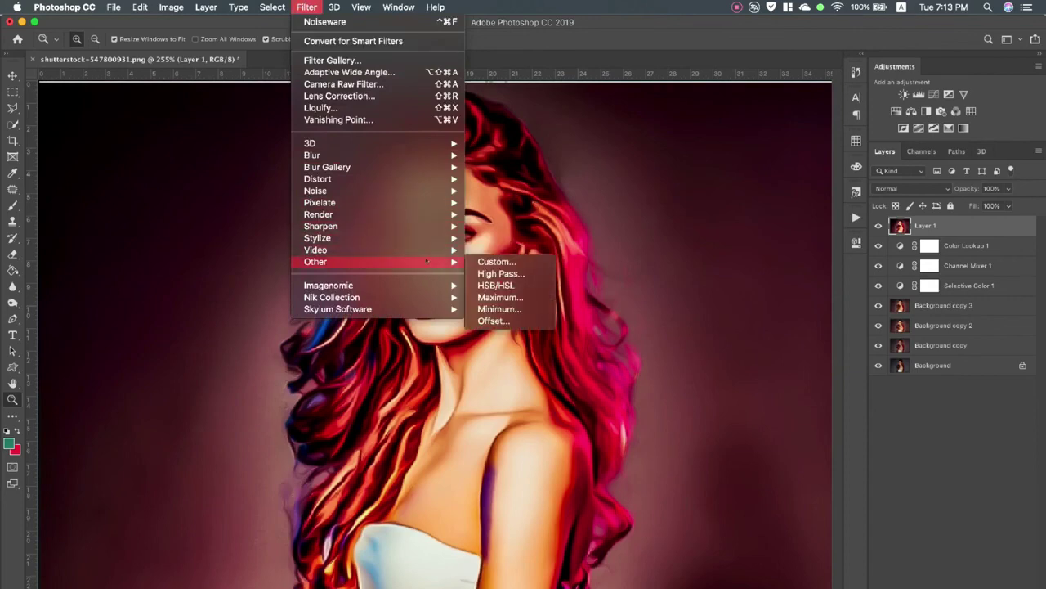
key("Escape")
Duplicate Layer 1 and apply a 0.3-pixel High Pass filter to the copy.
left_click_drag(972, 228, 987, 584)
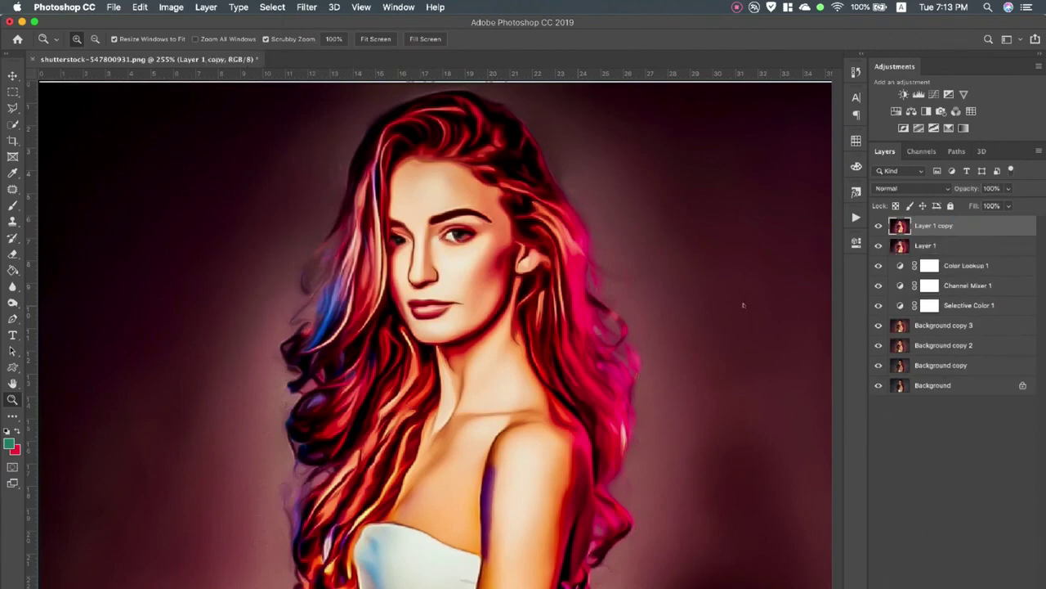
left_click(307, 7)
mouse_move(315, 262)
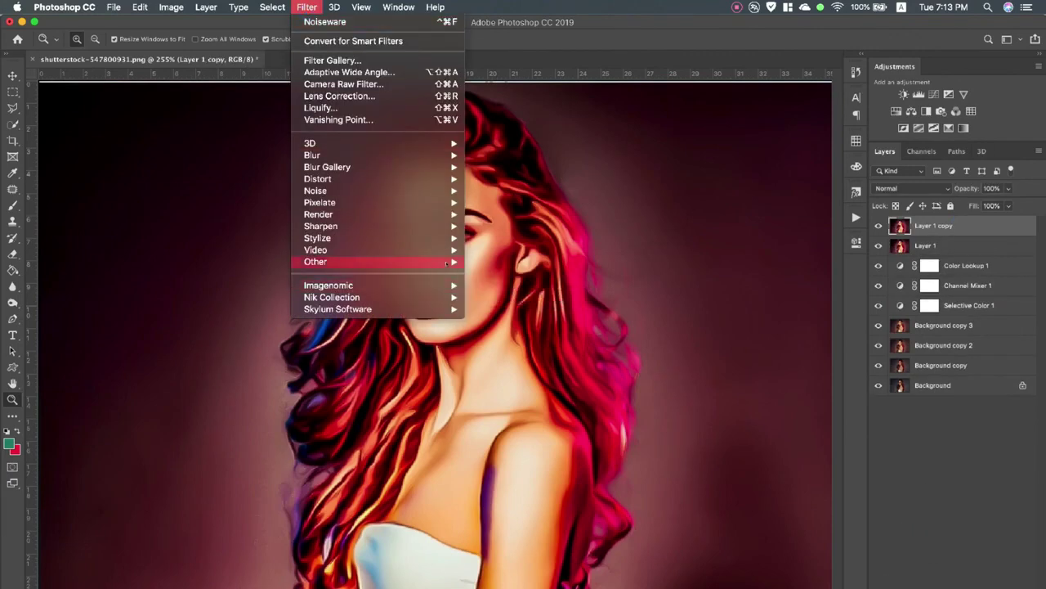
left_click(500, 274)
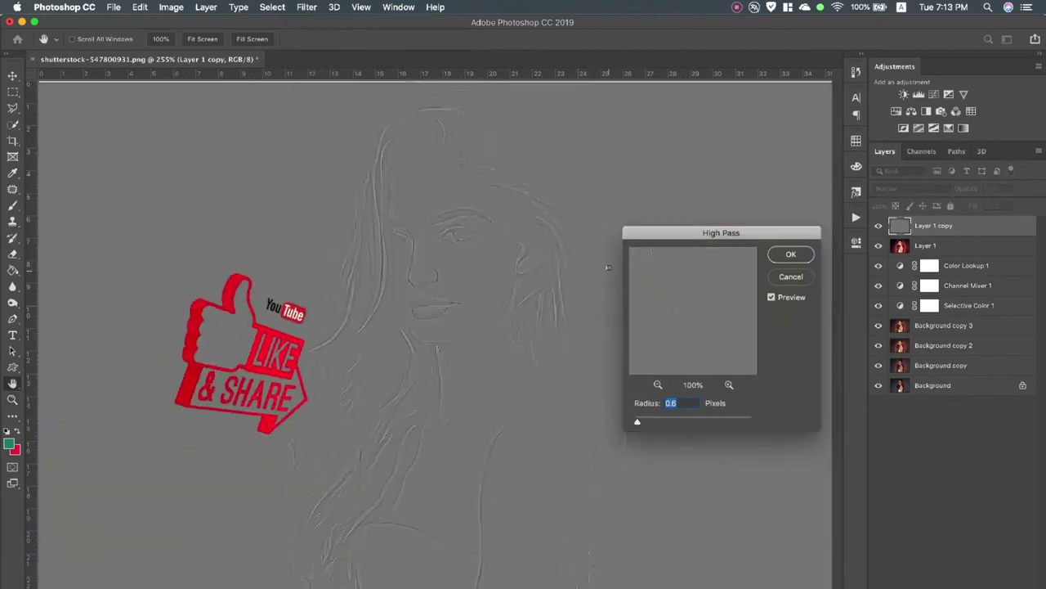
key("Down")
key("Down")
key("Down")
key("Down")
key("Down")
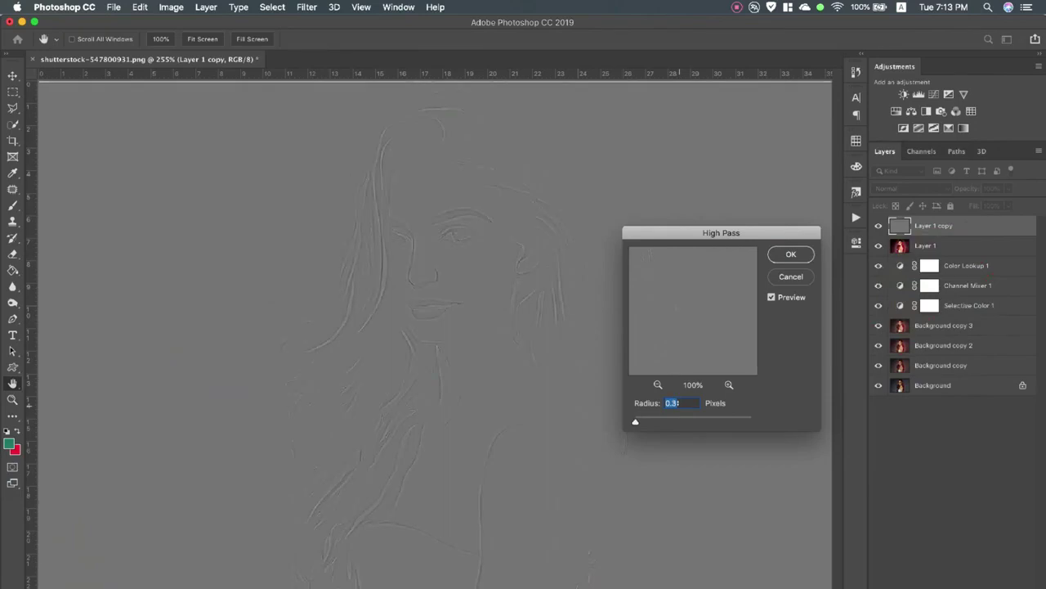
left_click(791, 253)
Set the high-pass layer to Soft Light, inspect the face zoomed in, then fit to screen.
left_click(900, 188)
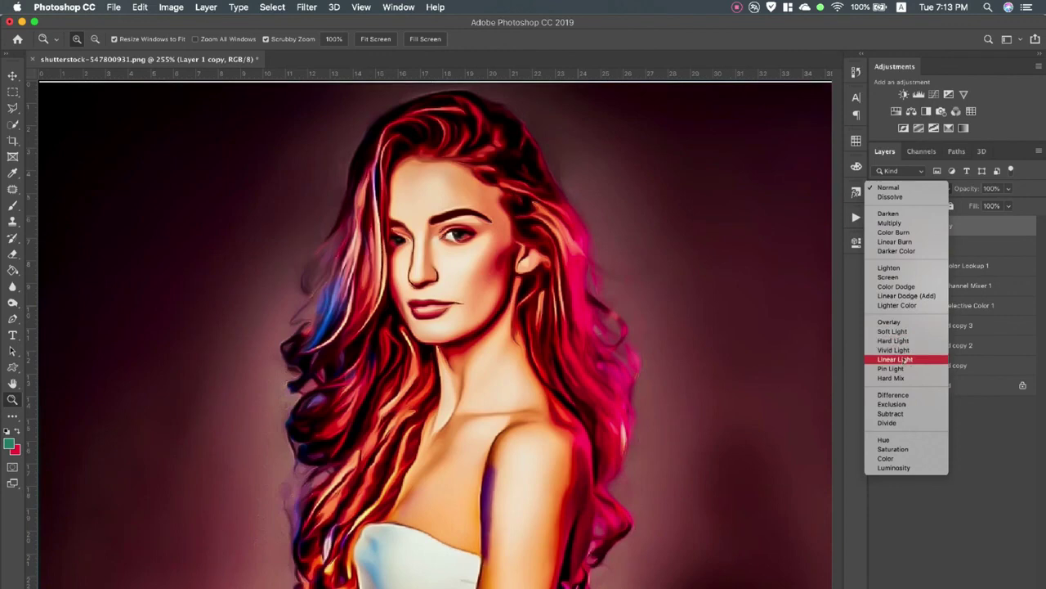
left_click(893, 331)
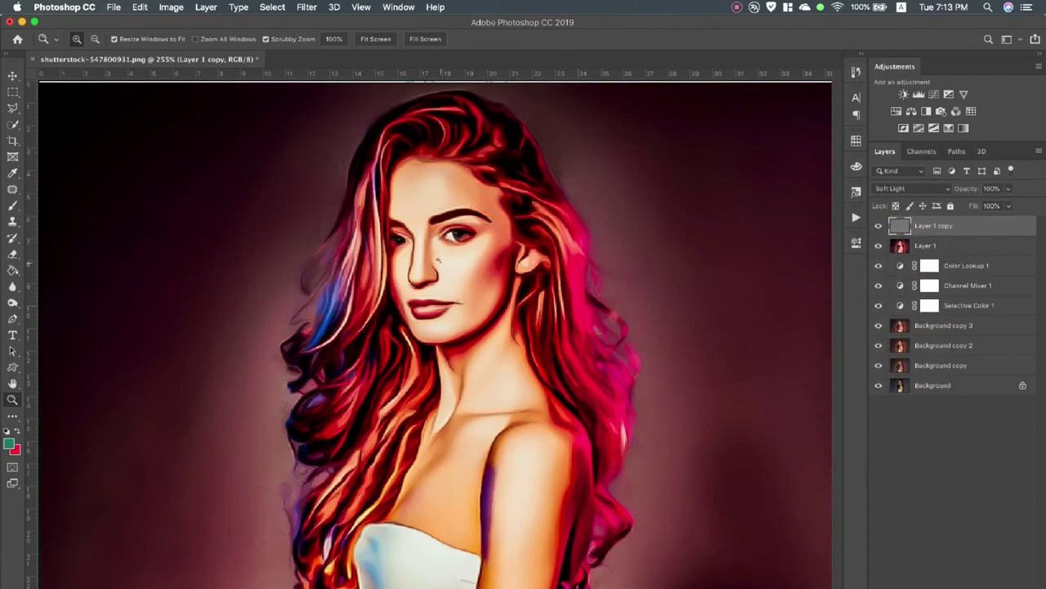
left_click(437, 260)
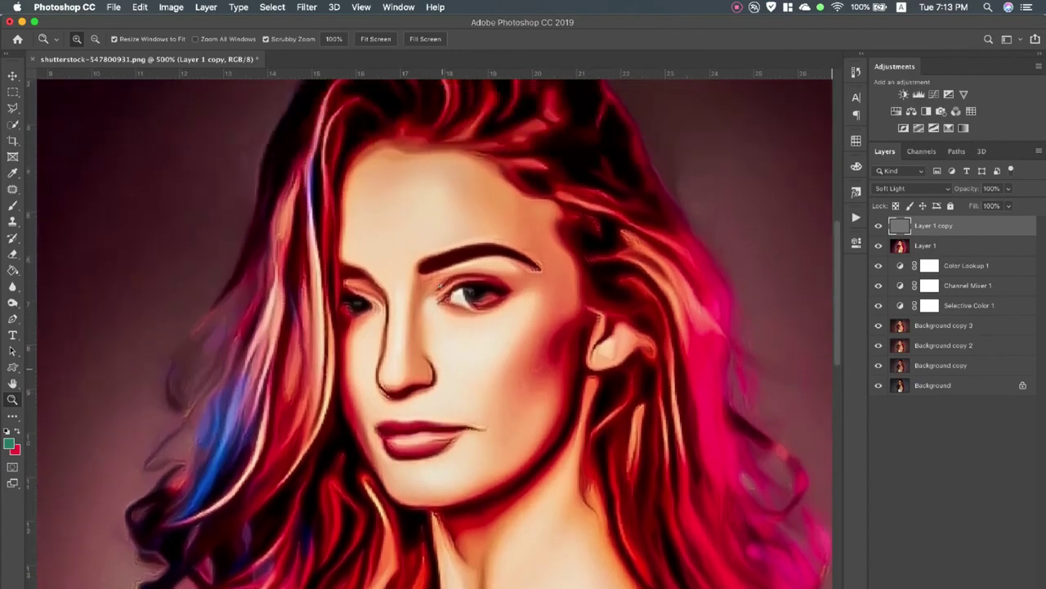
scroll(437, 284, "down", 5)
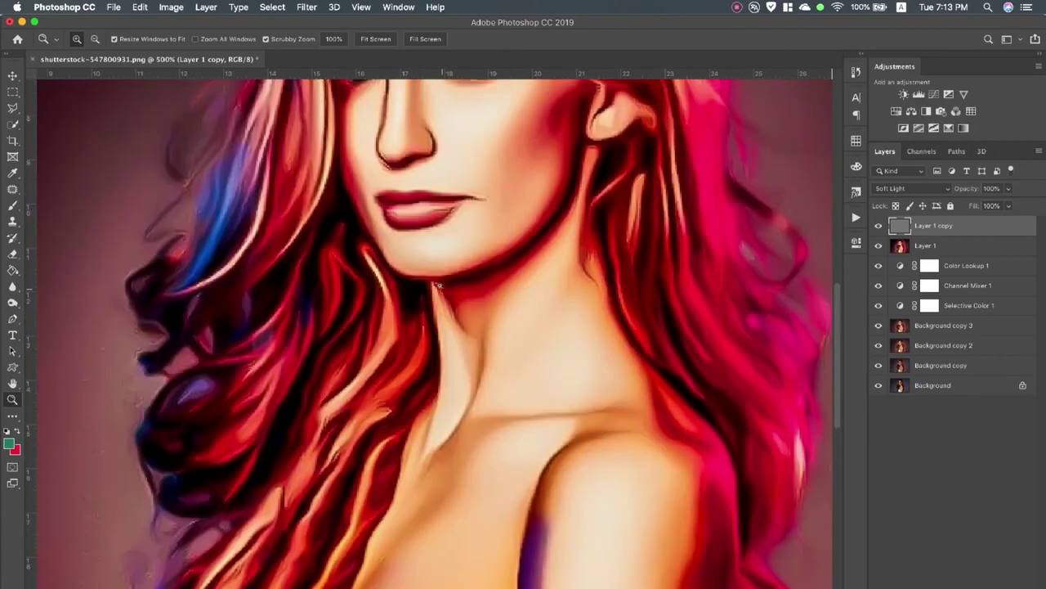
scroll(437, 284, "down", 7)
scroll(439, 285, "down", 7)
scroll(439, 285, "up", 7)
scroll(439, 285, "up", 4)
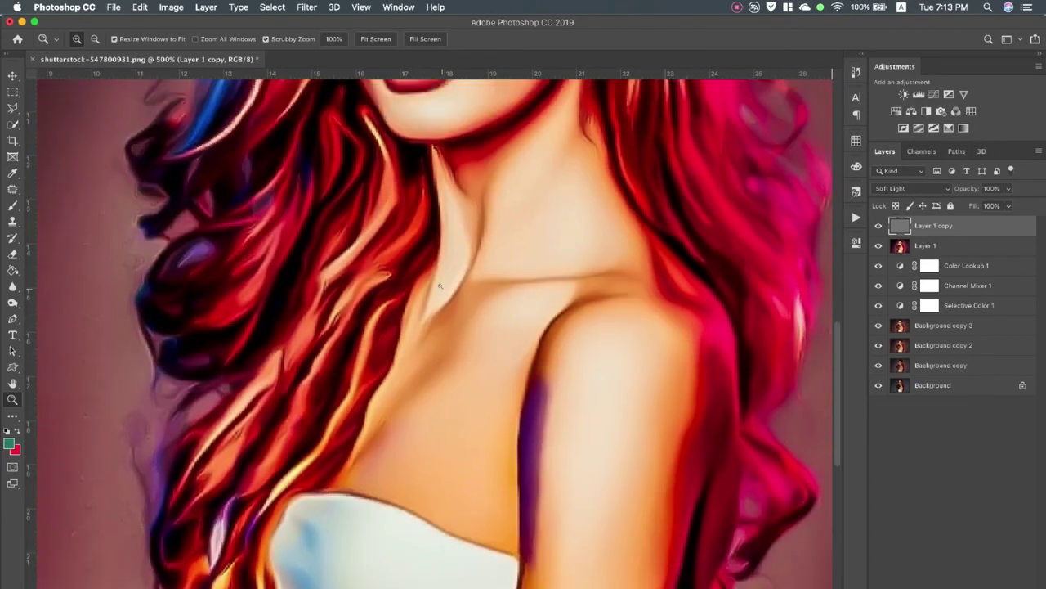
scroll(440, 285, "up", 4)
left_click(376, 39)
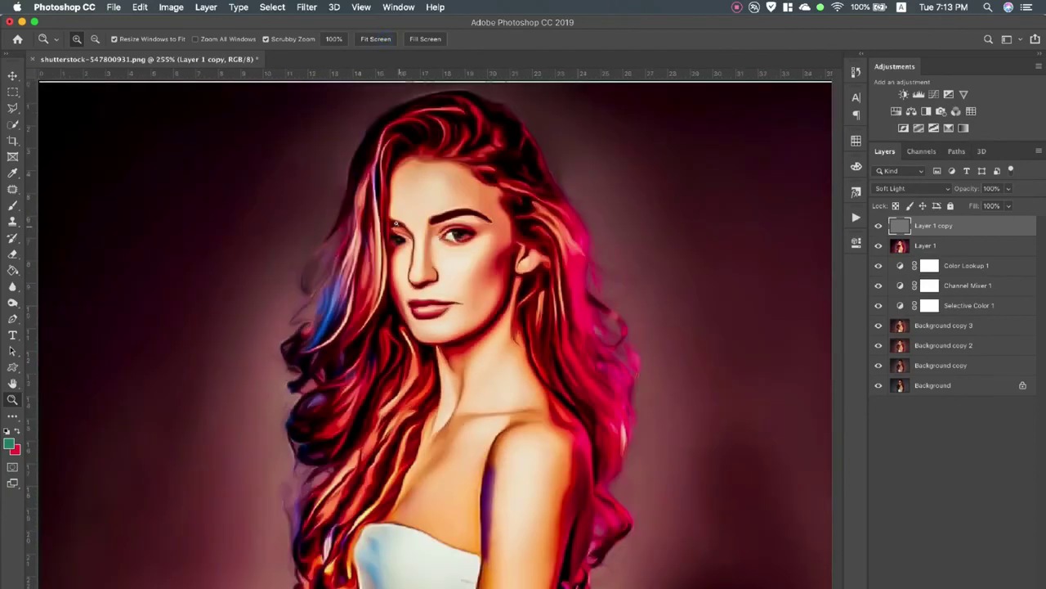
left_click(114, 8)
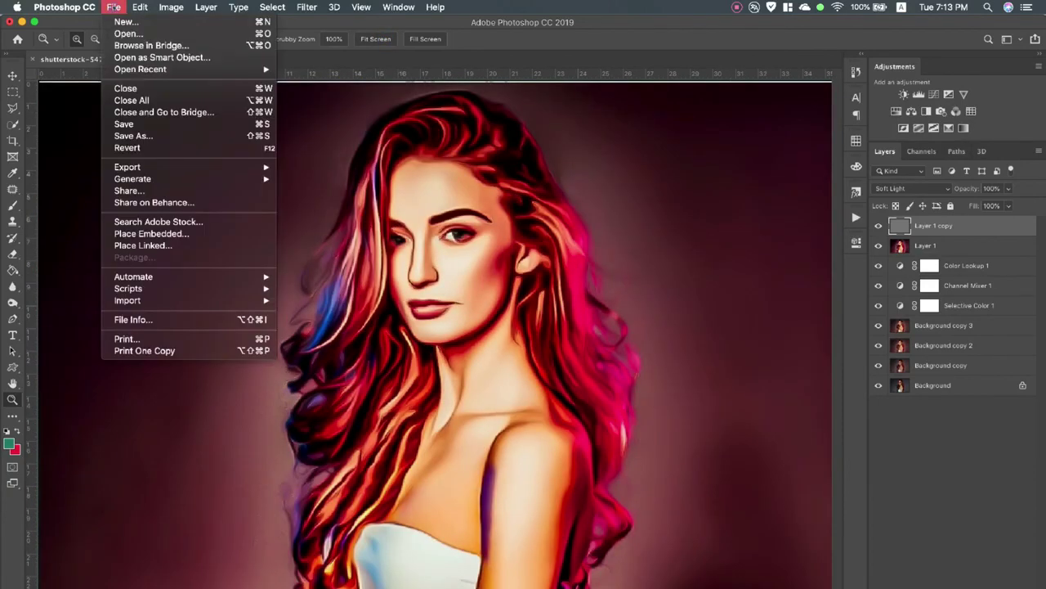
Save the artwork as JPEG shutterstock-547800931.jpg on the Desktop.
left_click(141, 134)
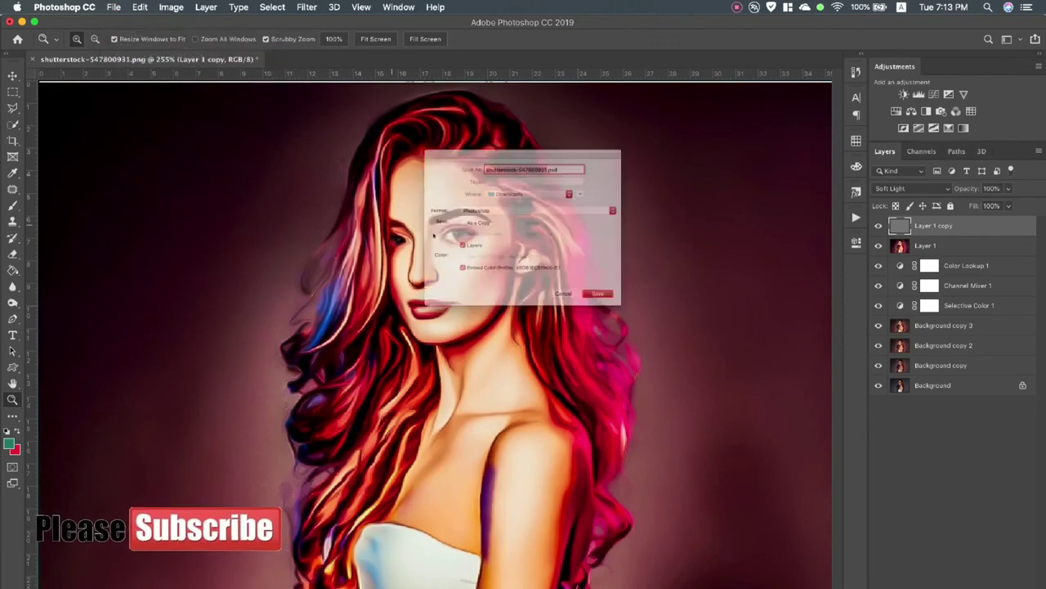
left_click(509, 200)
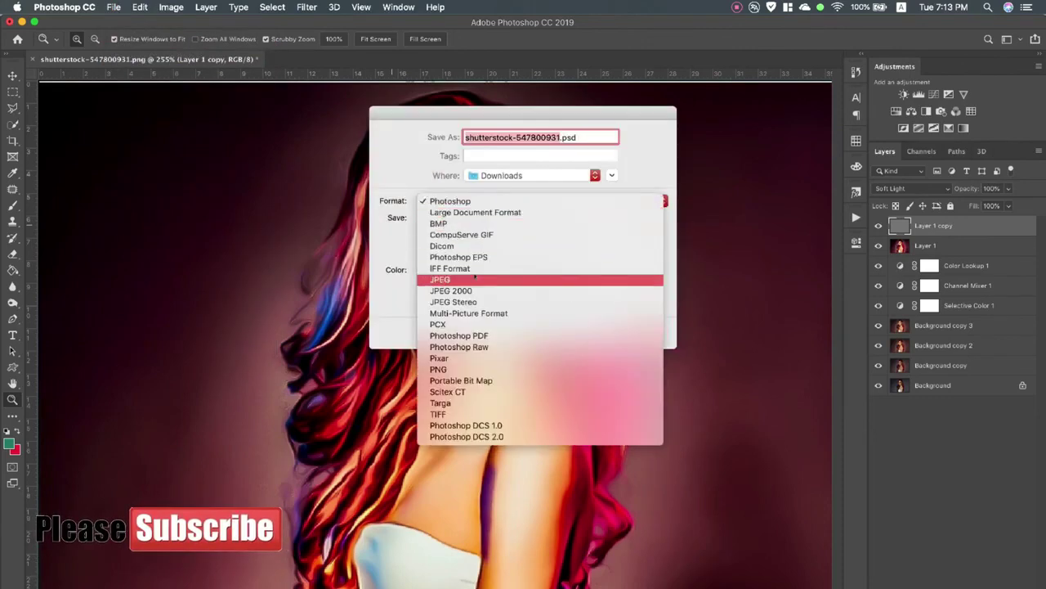
left_click(441, 279)
left_click(528, 175)
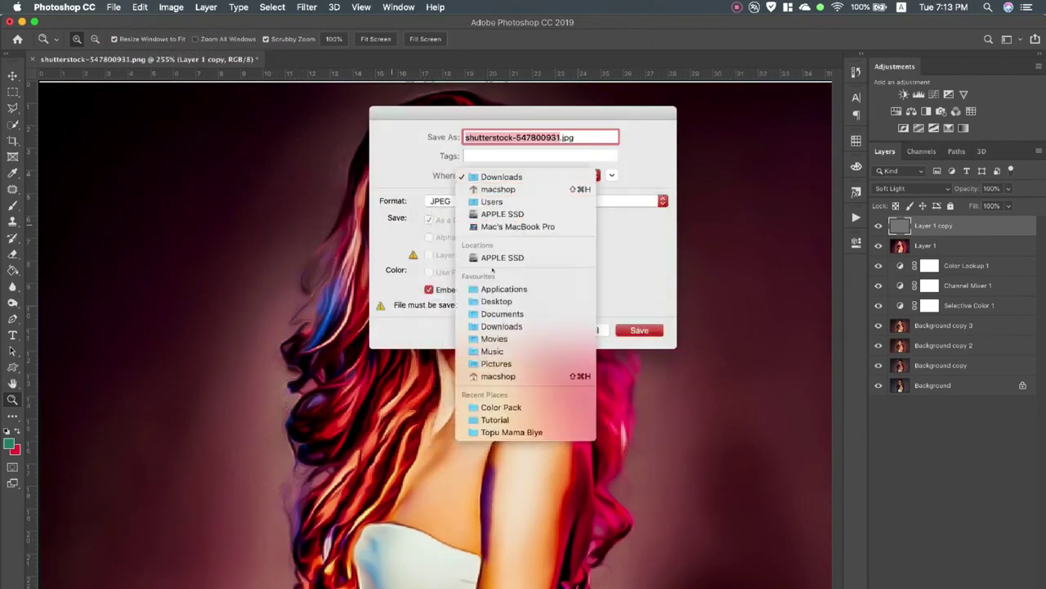
left_click(496, 301)
left_click(639, 330)
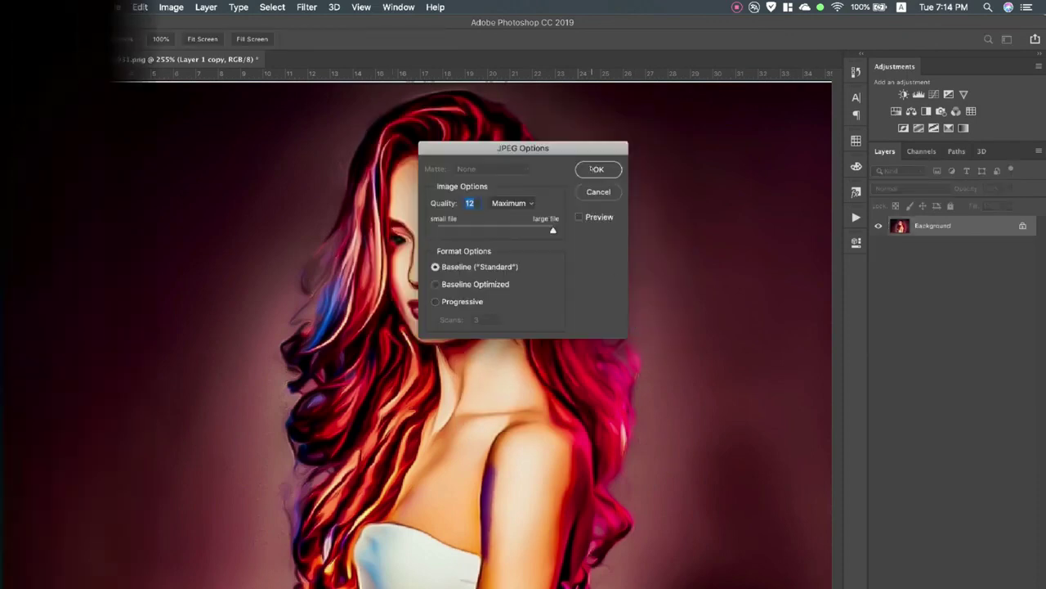